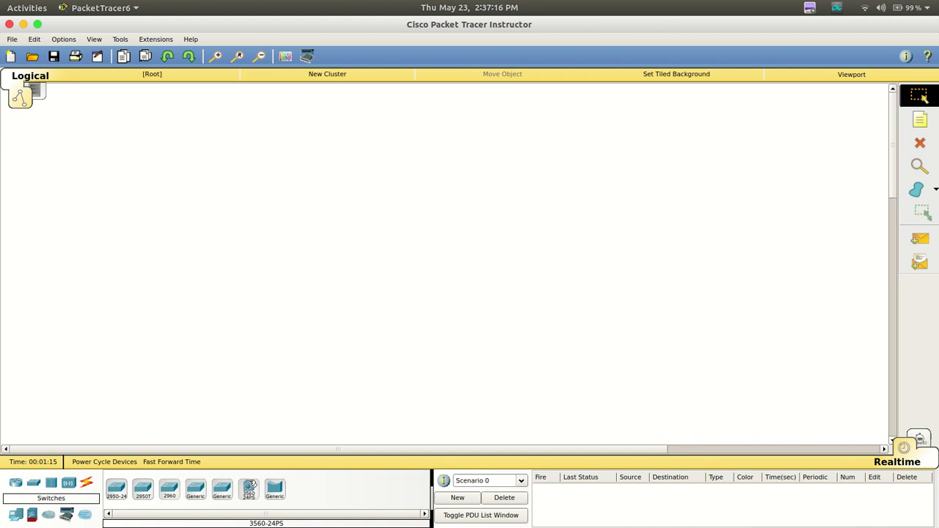
Place four 3560-24PS multilayer switches: one far down the workspace and three in a row across its upper area
click(250, 488)
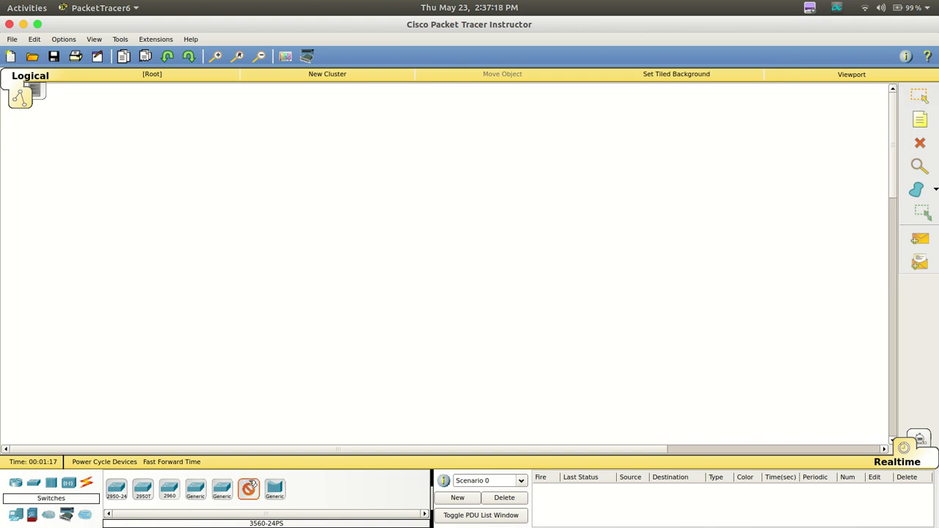
click(322, 397)
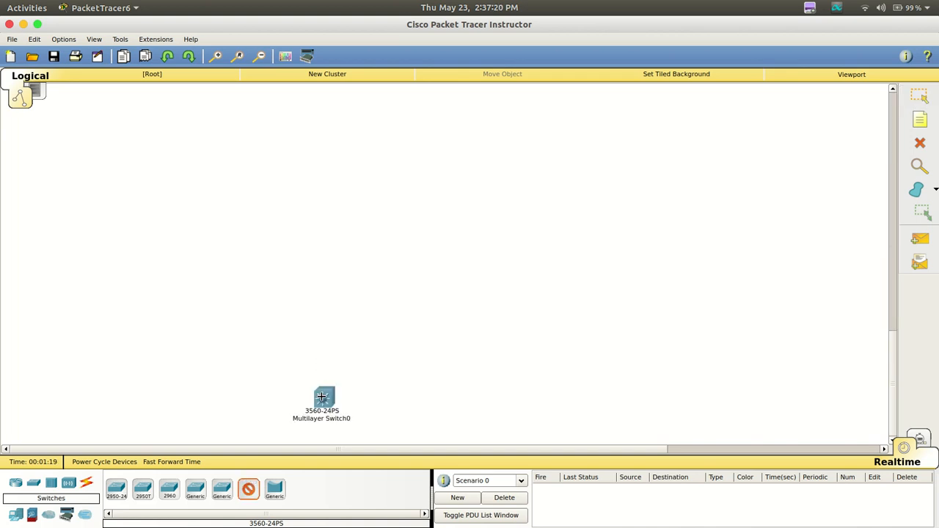
scroll(322, 397, up, 5)
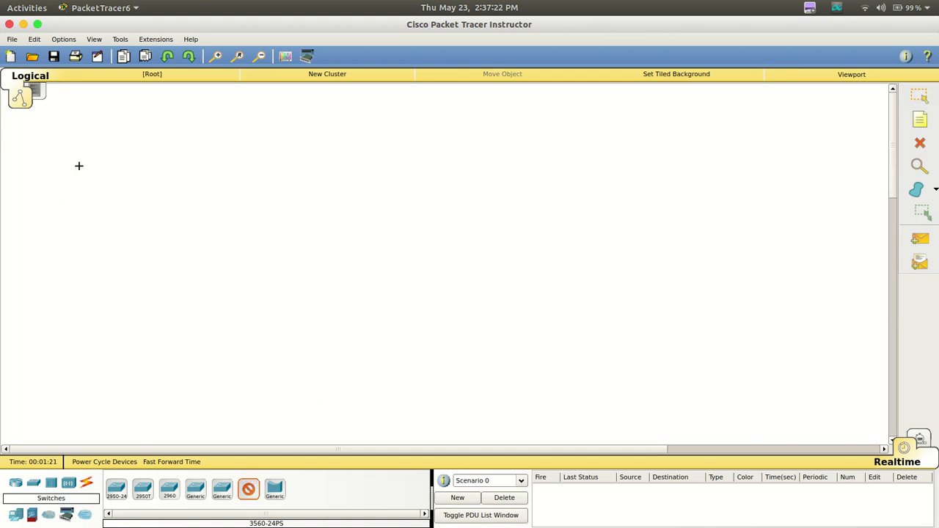
click(113, 156)
click(302, 158)
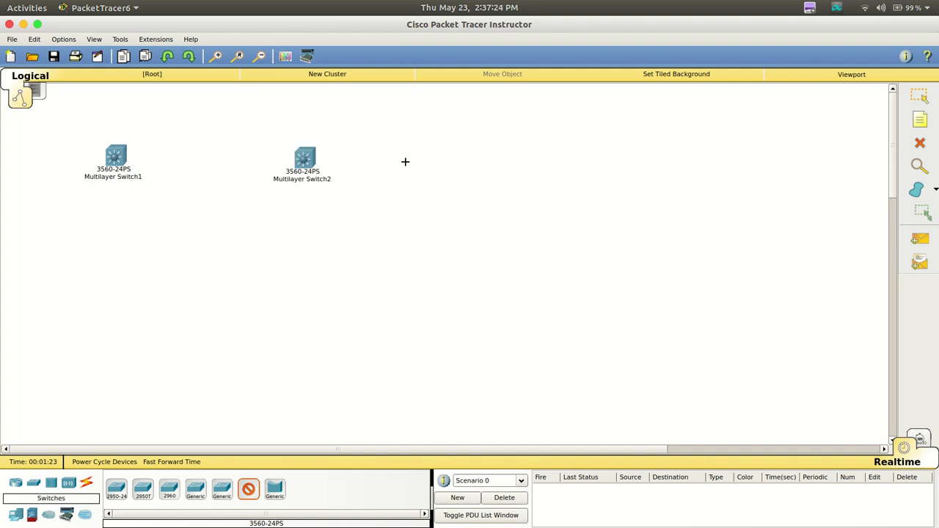
click(501, 161)
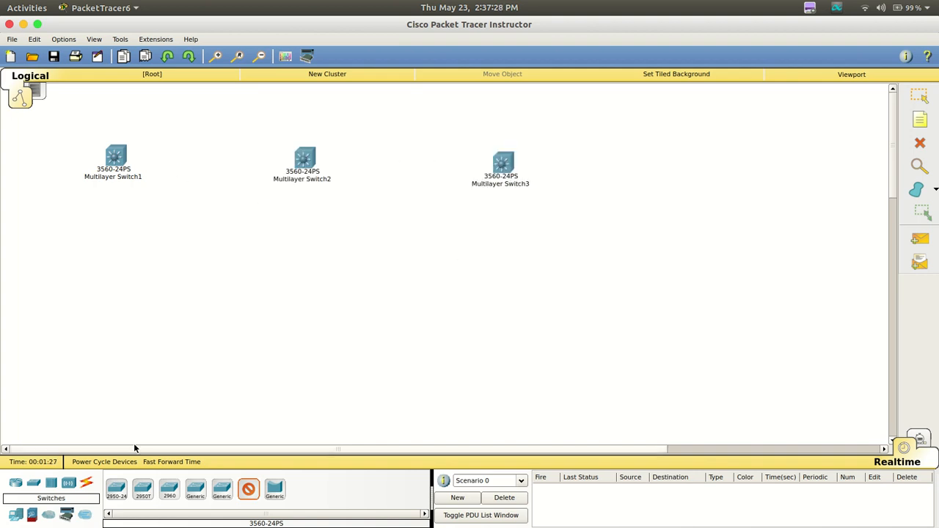
Add nine generic PC-PT computers in two staggered rows below the three switches, three PCs per switch
click(15, 514)
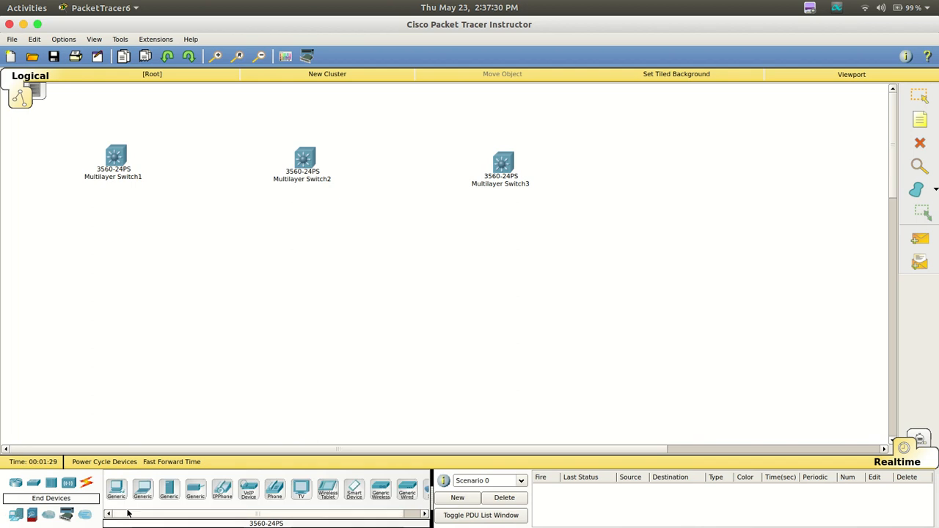
click(116, 489)
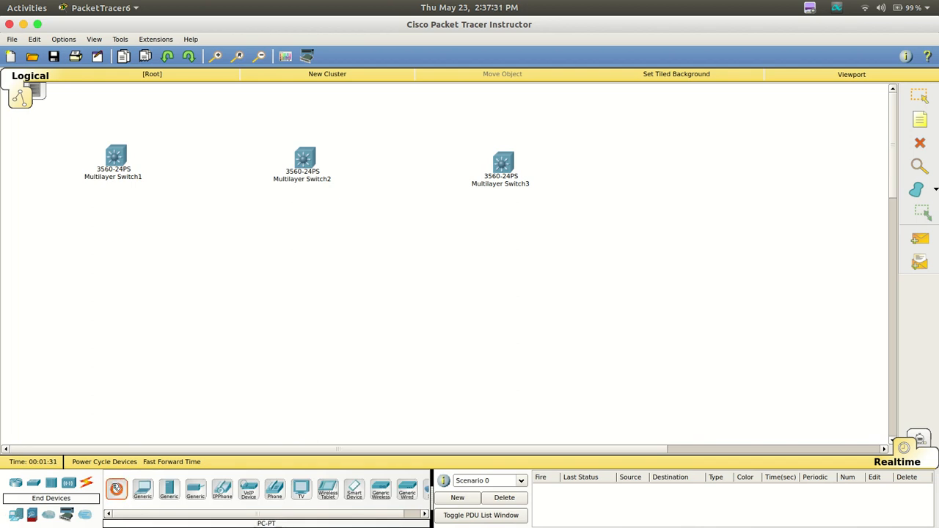
click(37, 278)
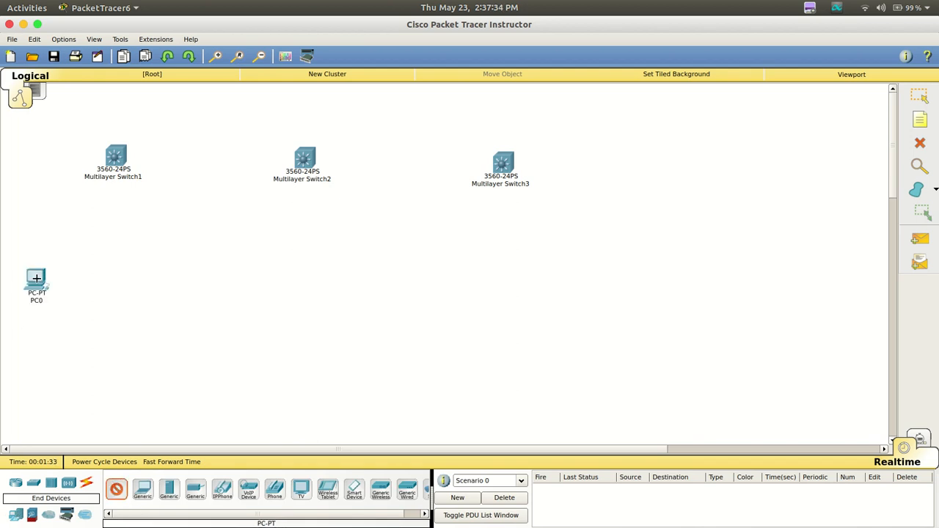
click(127, 340)
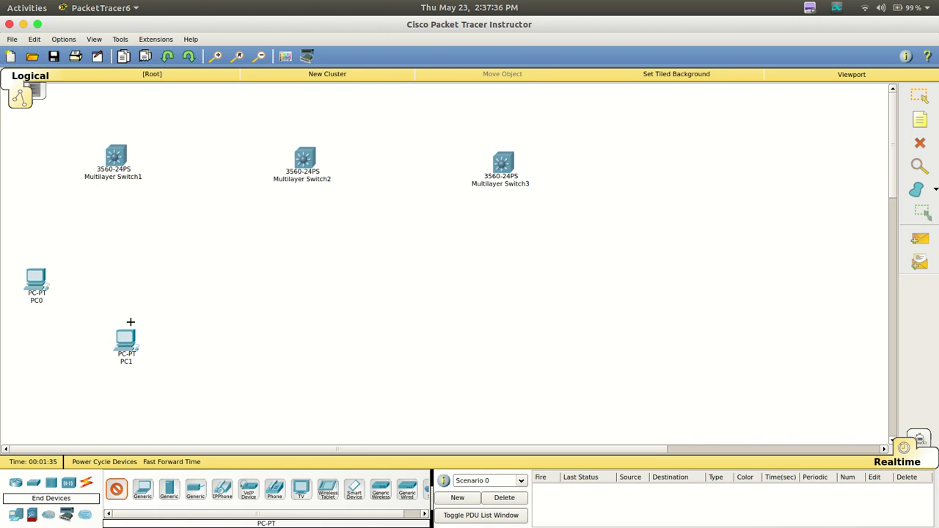
click(163, 273)
click(263, 272)
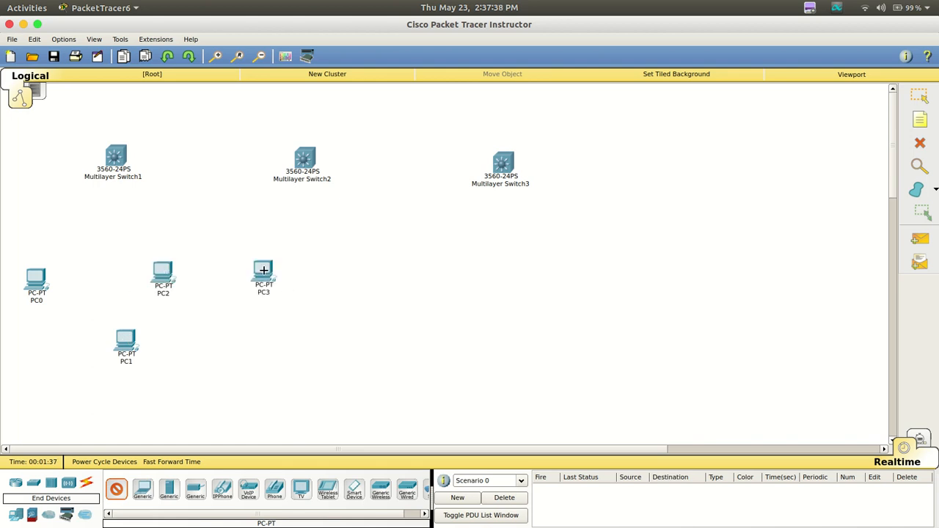
click(320, 272)
click(378, 327)
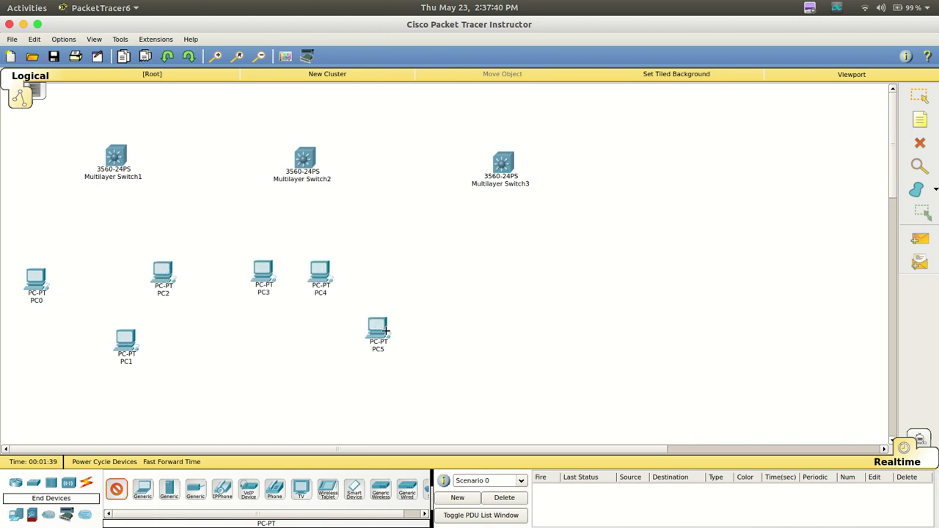
click(492, 330)
click(546, 332)
click(598, 279)
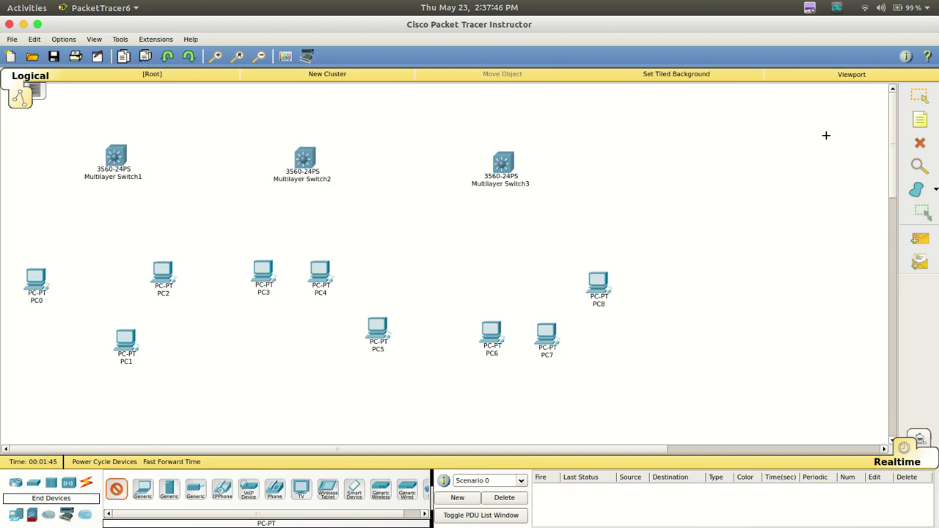
Draw an unfilled rectangle with a green outline around the upper row of PCs
click(916, 191)
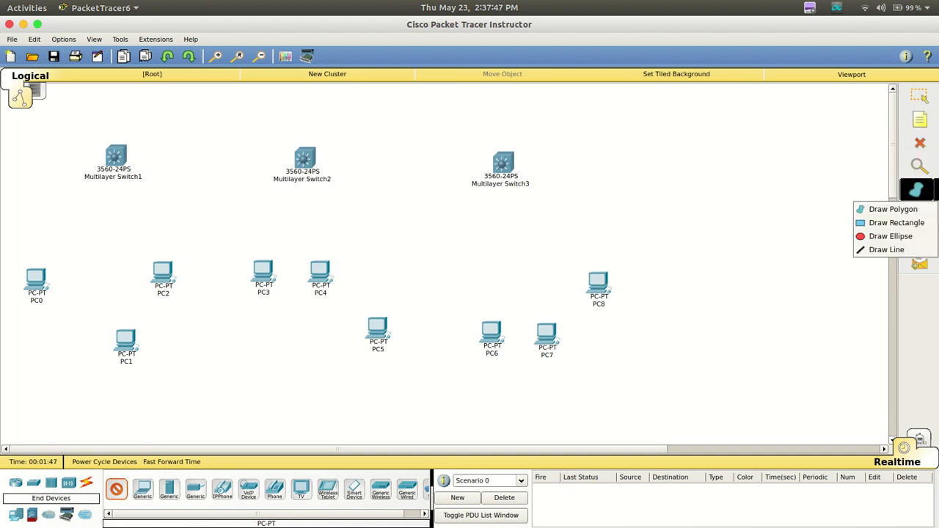
click(905, 226)
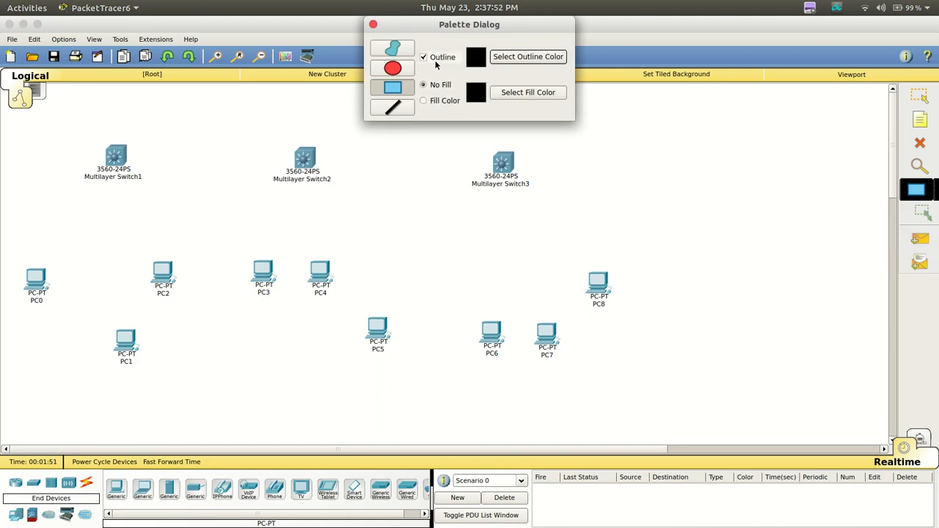
click(543, 57)
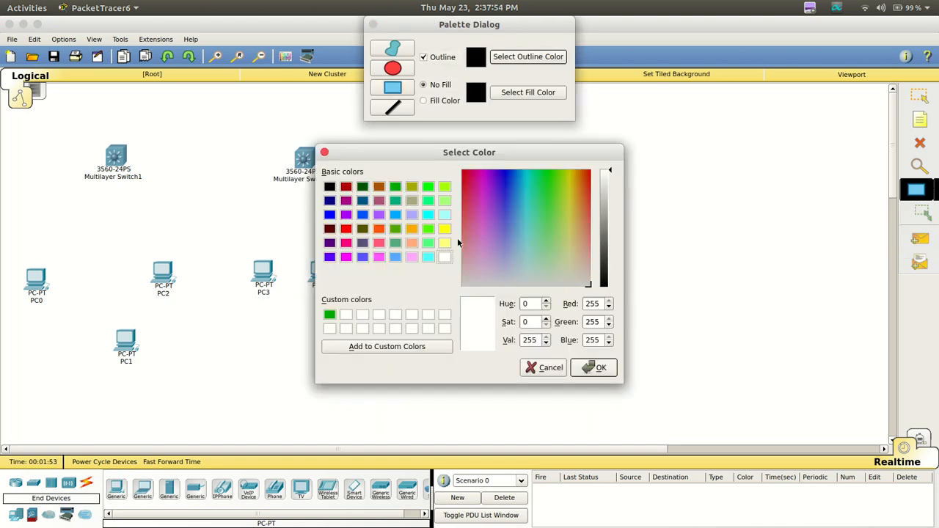
click(330, 317)
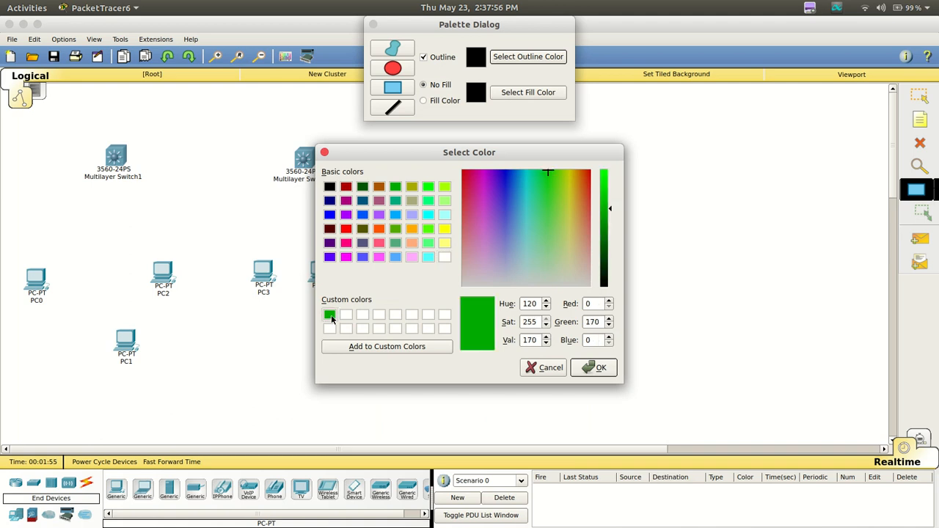
click(595, 367)
drag(647, 265, 5, 307)
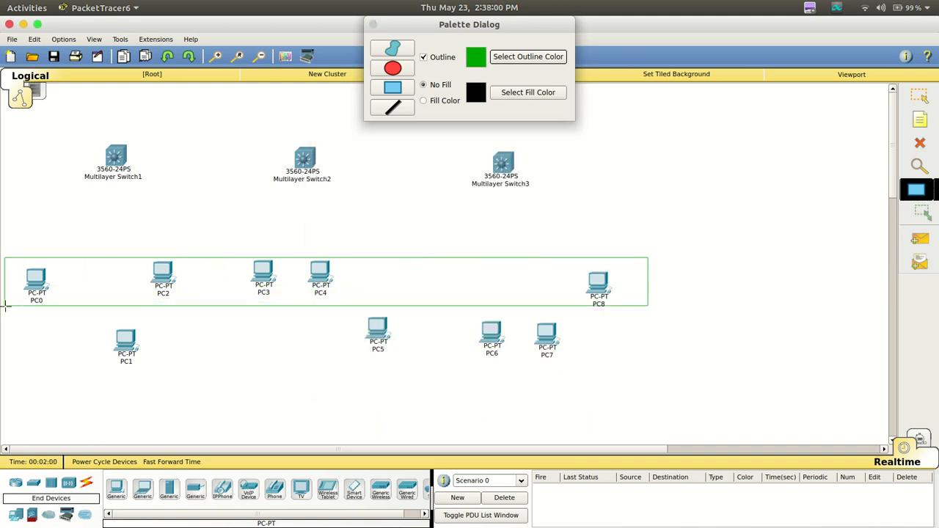
Draw a dark red outlined rectangle around the lower row of PCs, adding that red to the custom colors
click(482, 58)
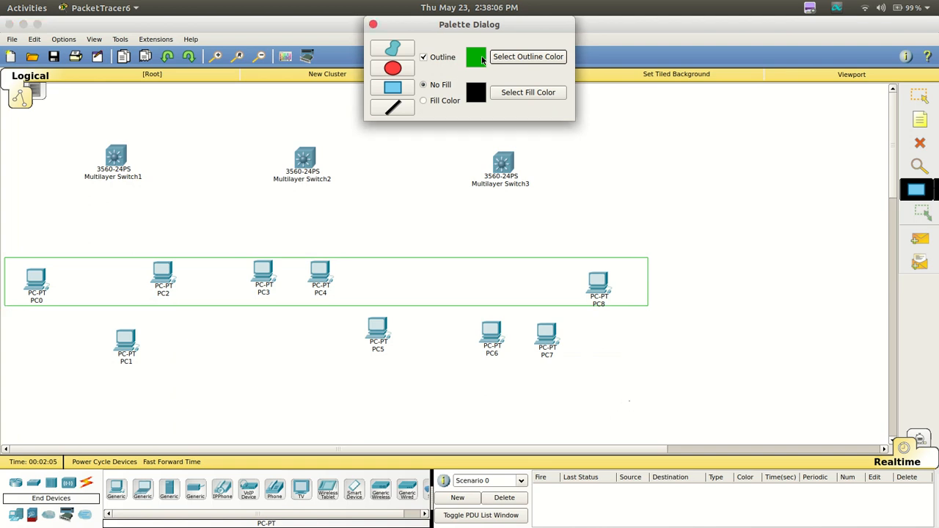
click(518, 58)
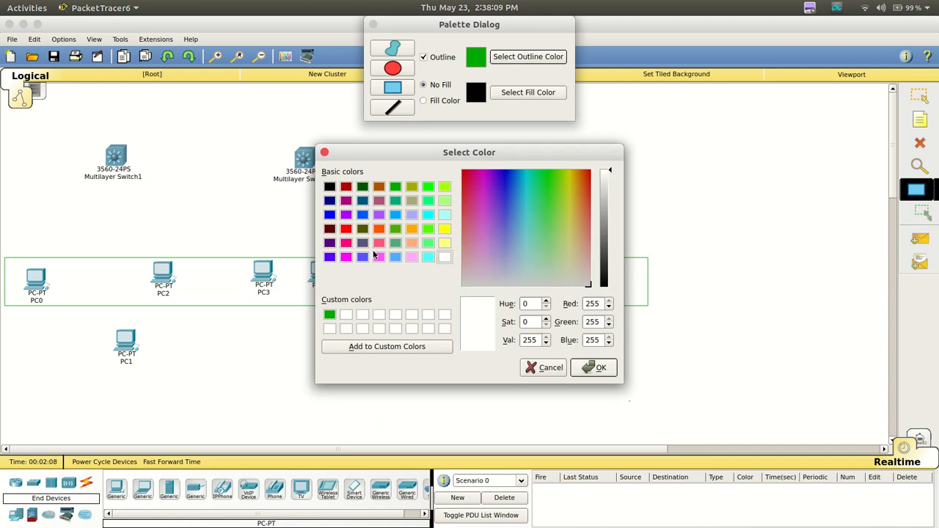
click(346, 187)
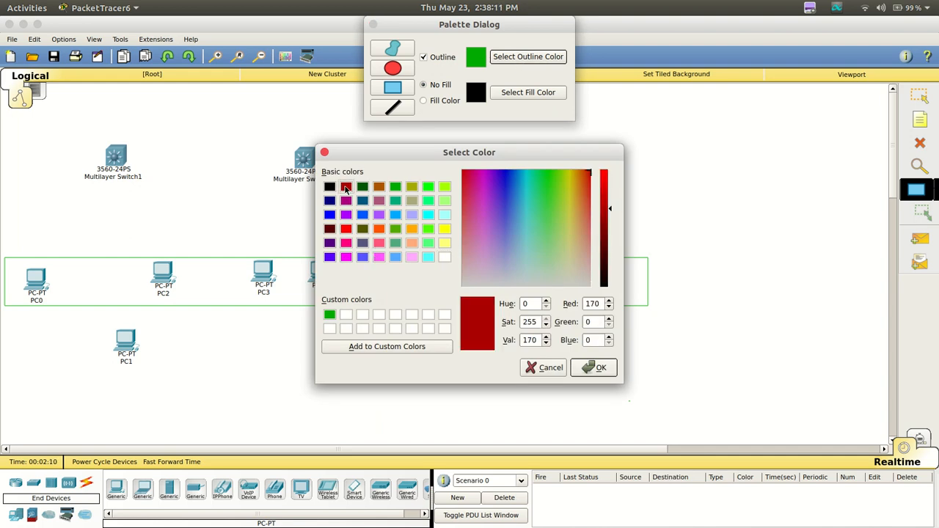
click(387, 347)
click(595, 367)
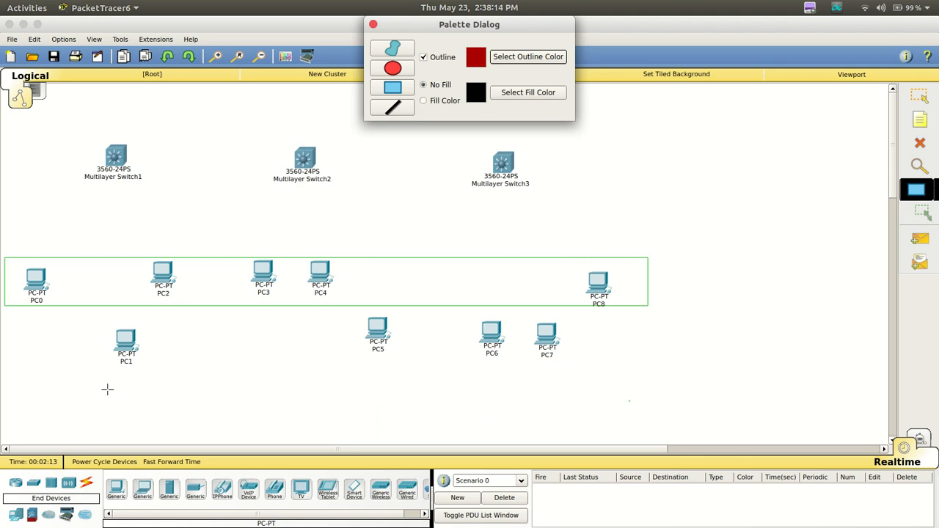
drag(91, 321, 591, 374)
key(Escape)
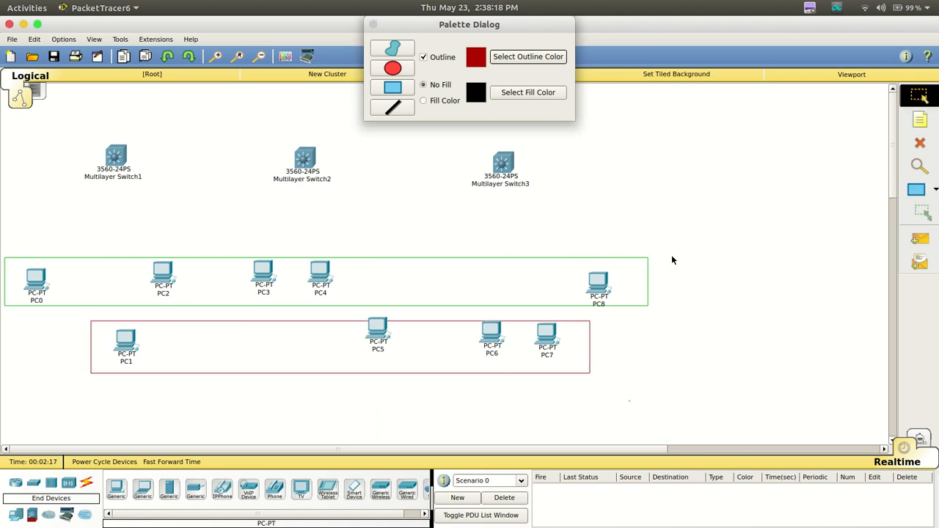
click(373, 25)
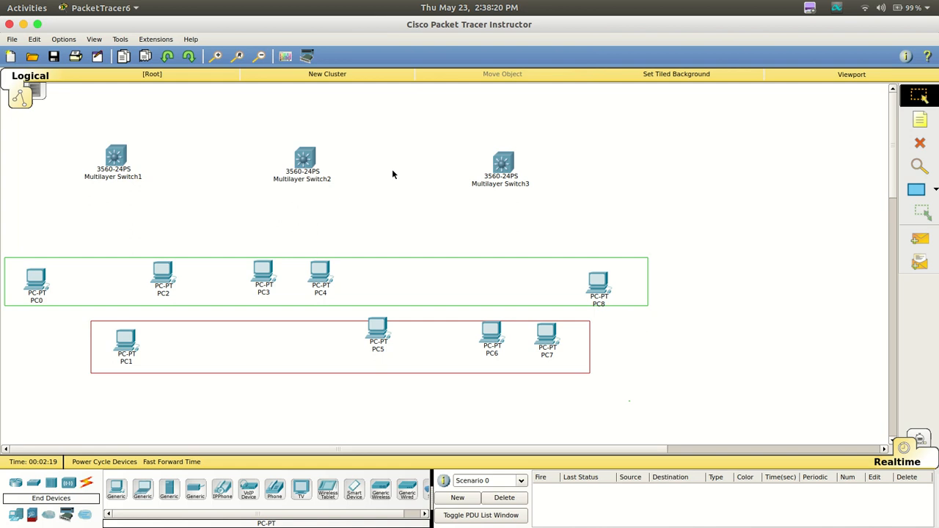
Reposition PC5, PC6, PC7 and PC8 so they sit fully inside their red and green rectangles
drag(385, 332, 401, 346)
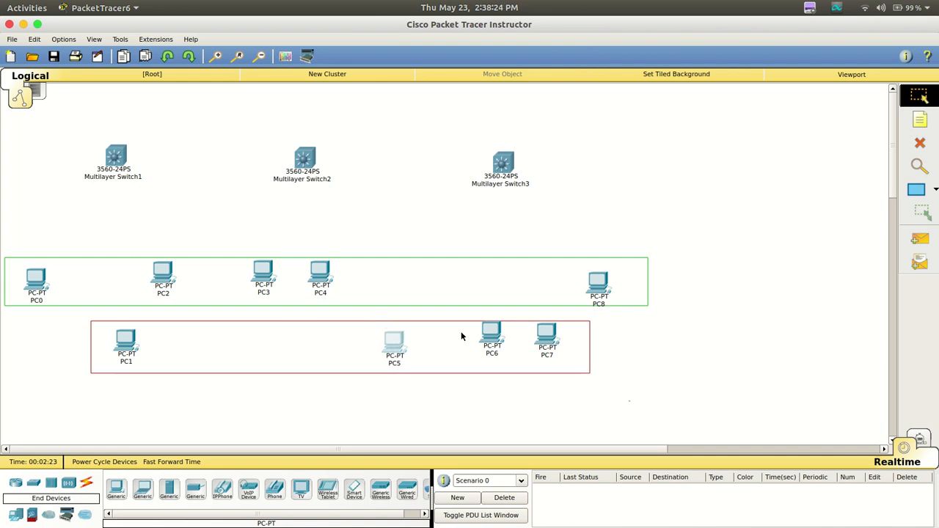
drag(463, 340, 553, 349)
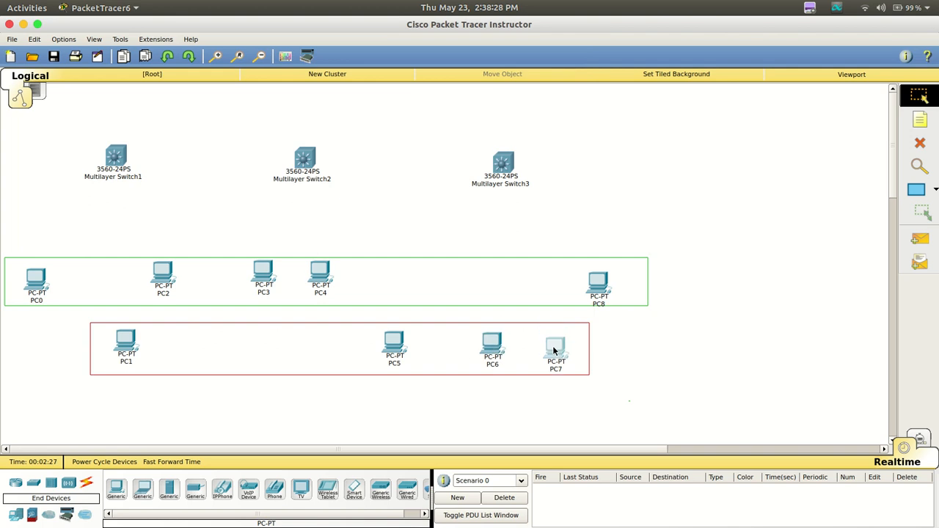
click(292, 116)
drag(558, 356, 556, 351)
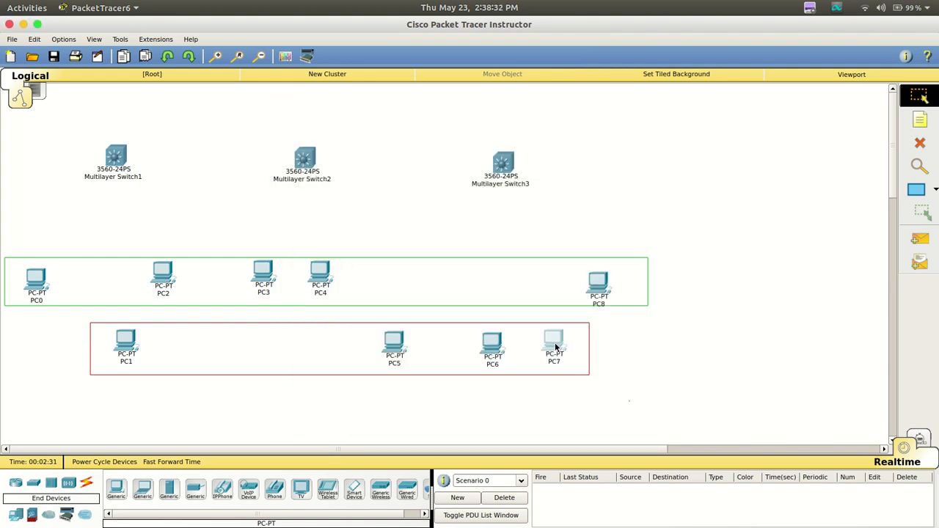
drag(591, 291, 593, 284)
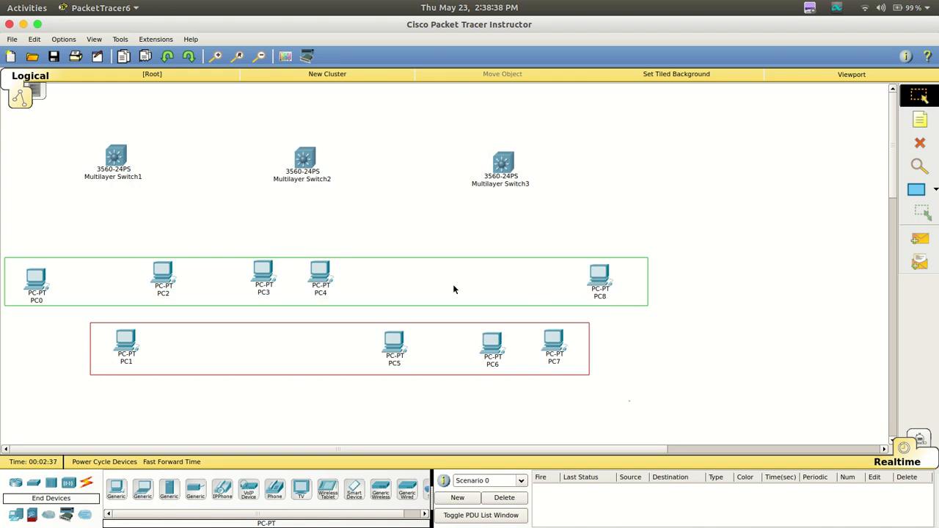
Place a note beside the green rectangle reading "VLAN 10 Sales" with "10.1.1.0/24" on the second line
click(922, 121)
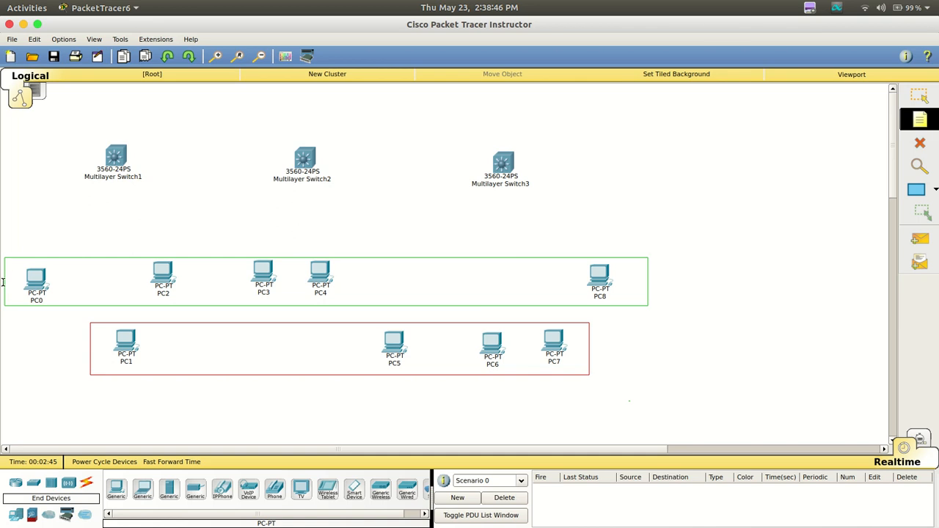
click(658, 264)
text(Vl)
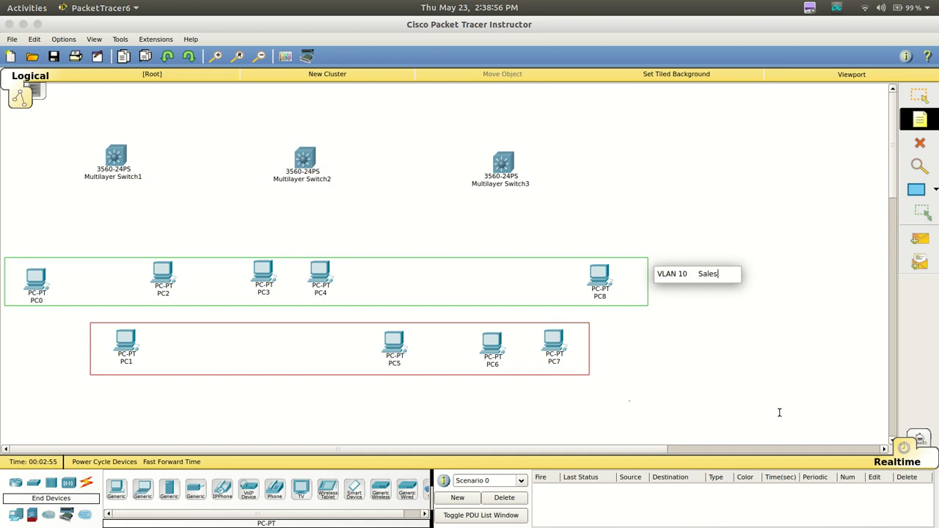
key(Return)
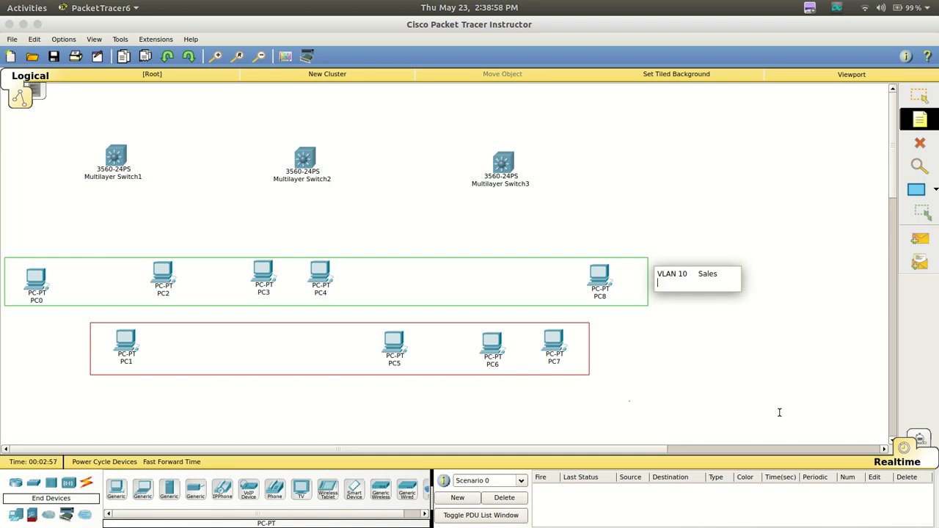
text(10.1.1.0/24)
click(680, 424)
Place a note beside the red rectangle reading "VLAN30 IT" with "10.2.2.0/24" on the second line
click(595, 335)
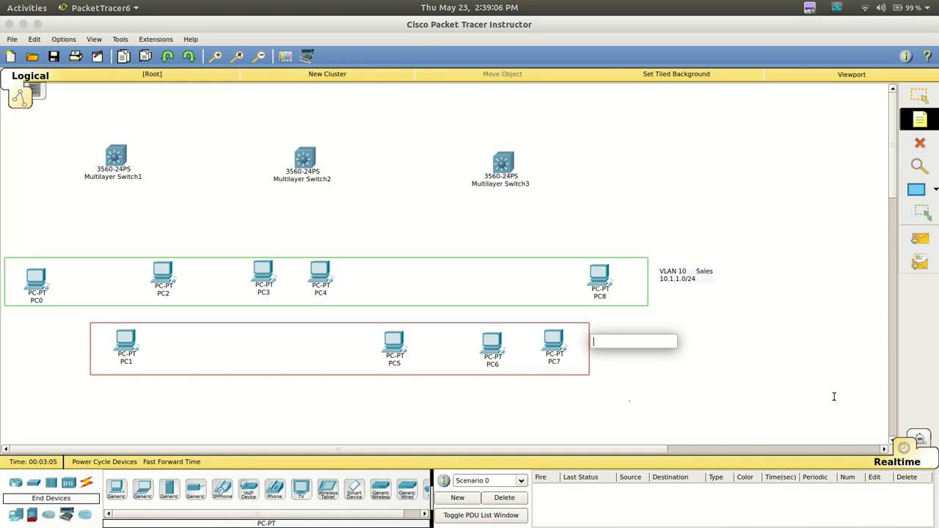
text(VLAN30    IT)
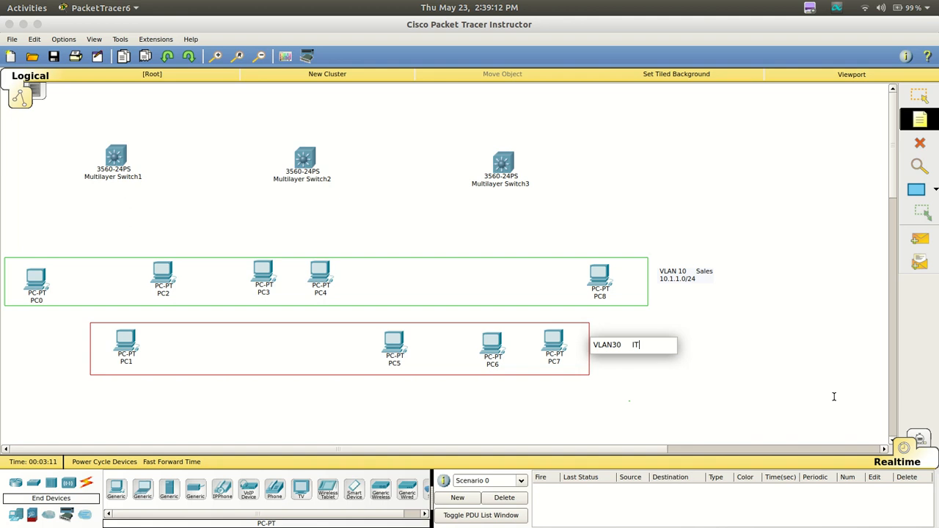
key(Return)
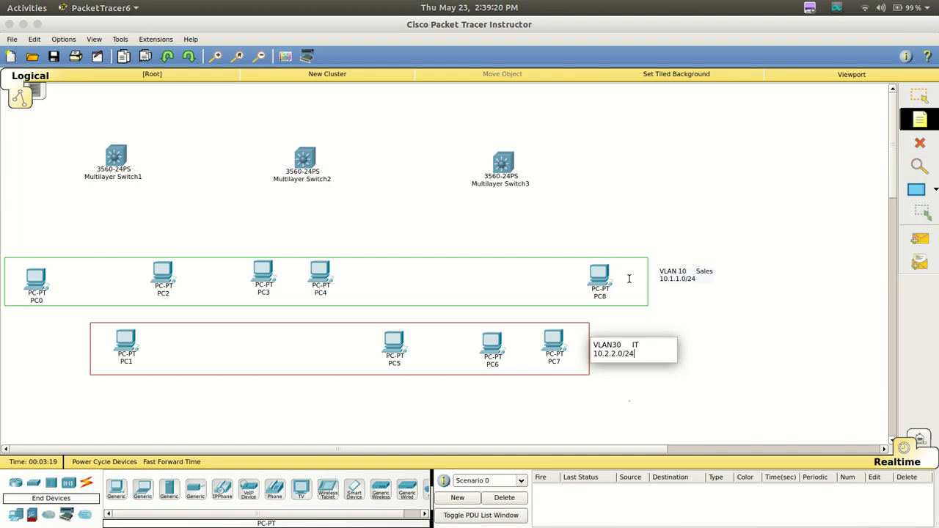
click(632, 348)
click(920, 95)
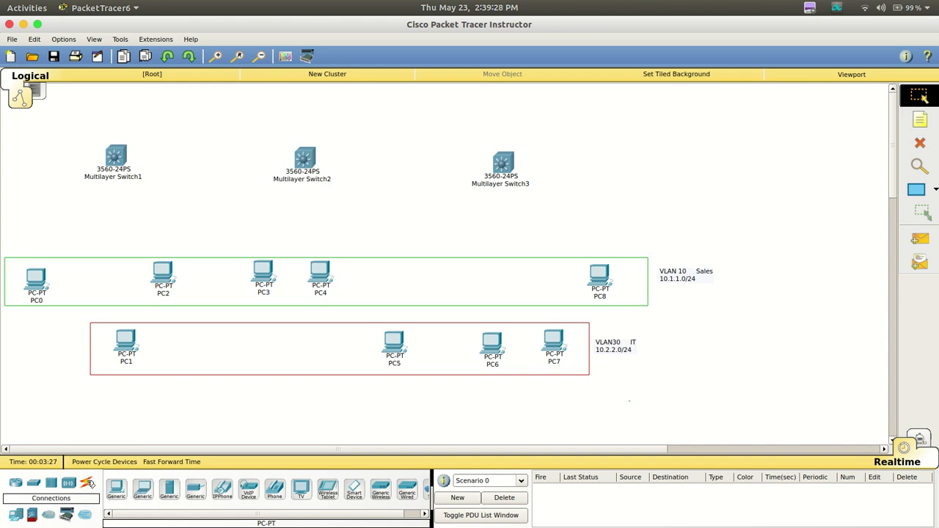
Connect Multilayer Switch1 FastEthernet0/1 to PC0 FastEthernet0 with a copper straight-through cable
click(88, 481)
click(169, 489)
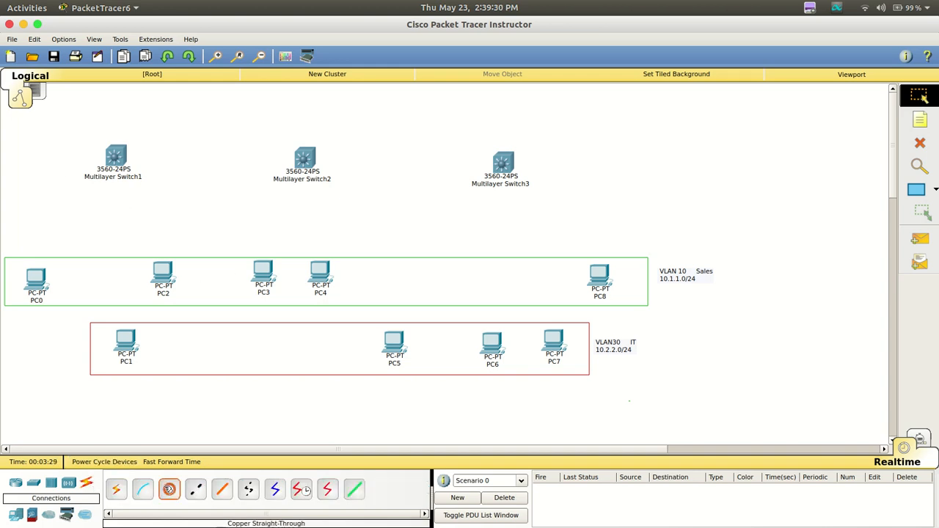
click(117, 158)
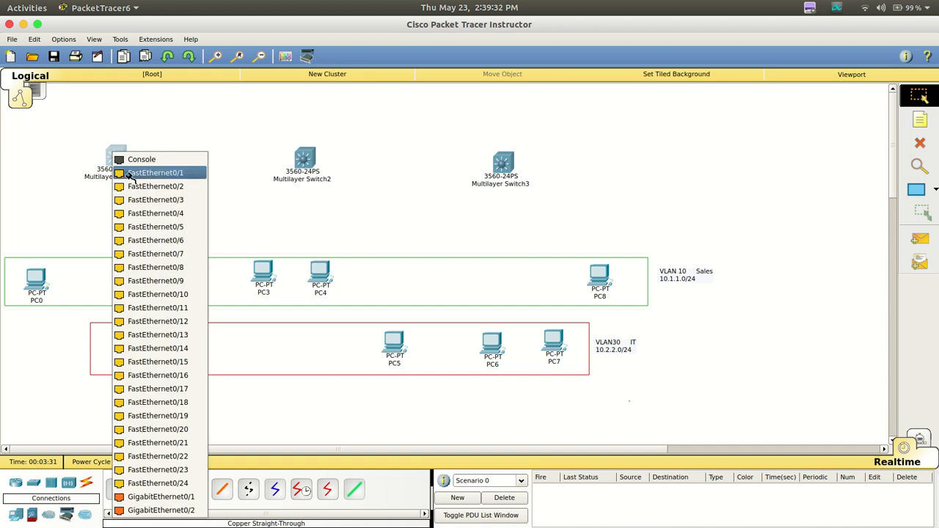
click(130, 173)
click(48, 276)
click(62, 301)
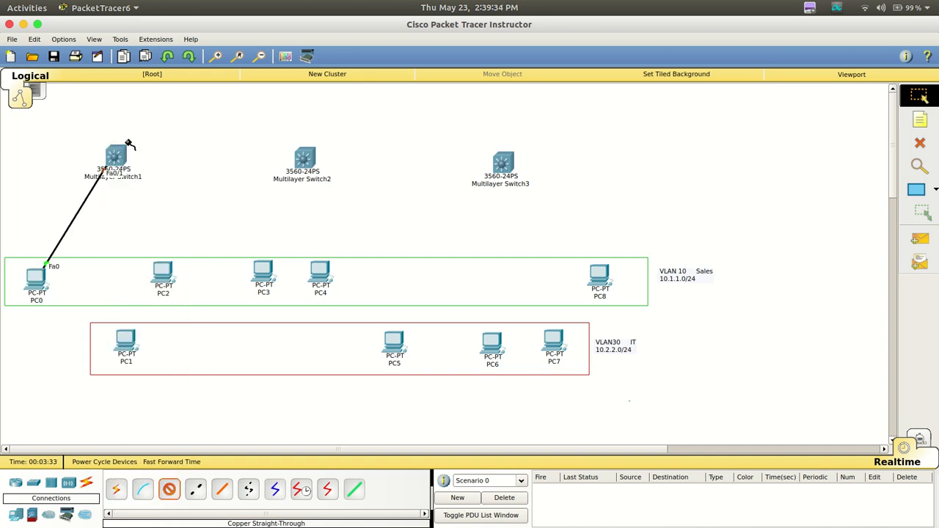
Run a copper straight-through cable from Multilayer Switch1 FastEthernet0/2 to PC1 FastEthernet0
click(124, 151)
click(146, 178)
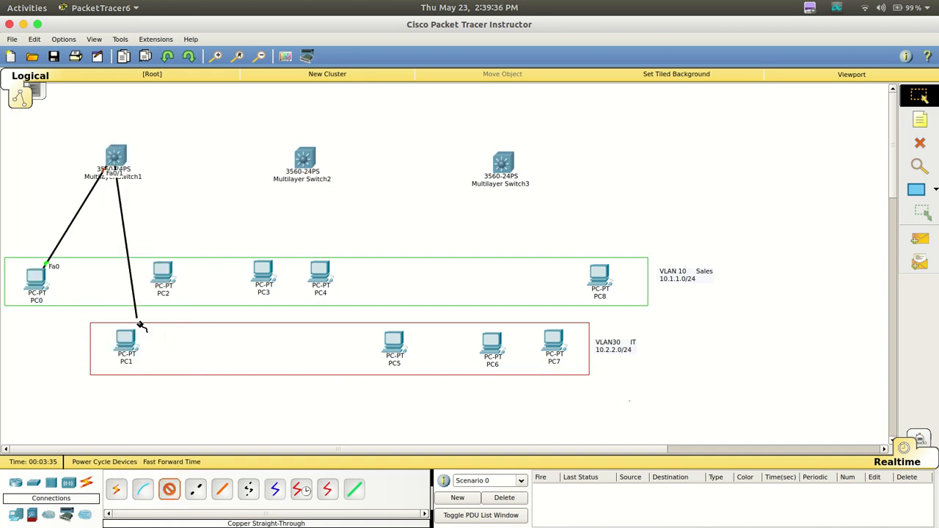
click(127, 341)
click(141, 360)
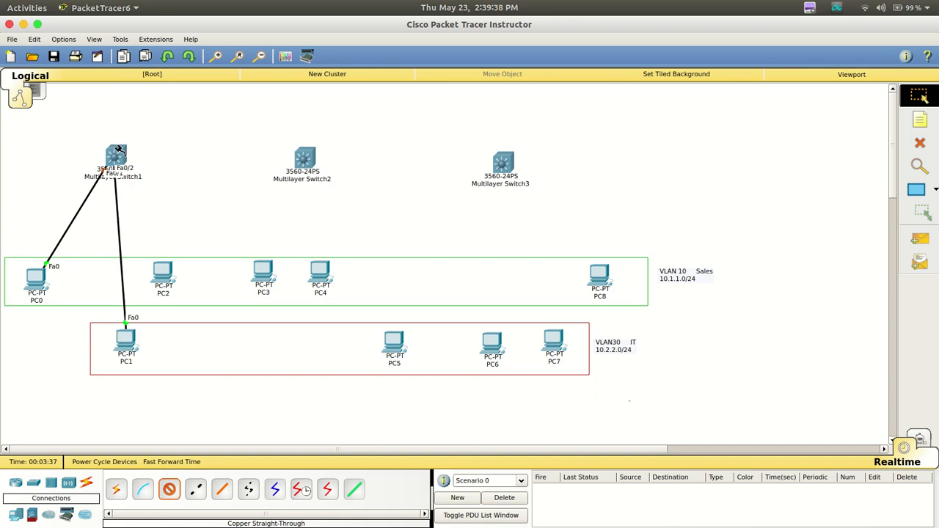
Run a copper straight-through cable from Multilayer Switch1 FastEthernet0/3 to PC2 FastEthernet0
click(121, 153)
click(137, 167)
click(160, 273)
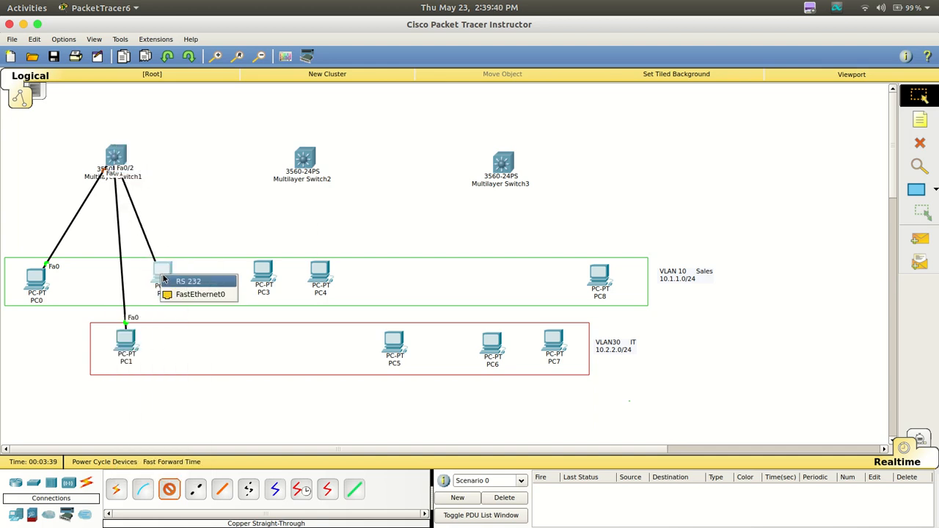
click(198, 294)
Cable Multilayer Switch2 FastEthernet0/1 to PC3 and FastEthernet0/2 to PC4, using FastEthernet0 on each PC
click(304, 159)
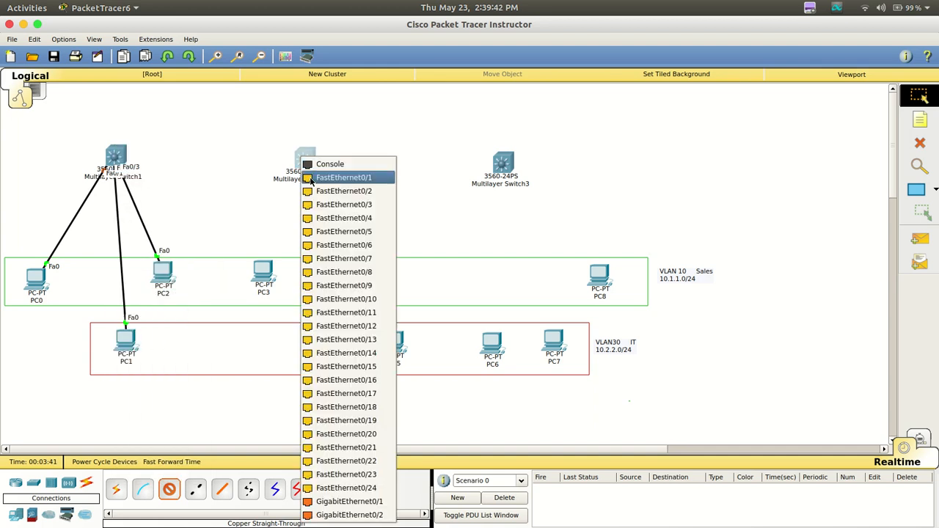
click(327, 176)
click(262, 271)
click(294, 294)
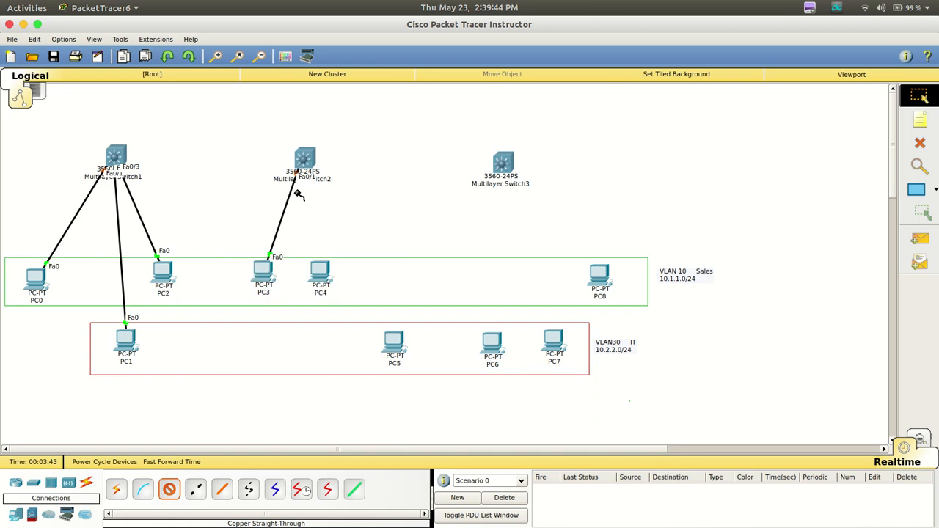
click(305, 156)
click(326, 172)
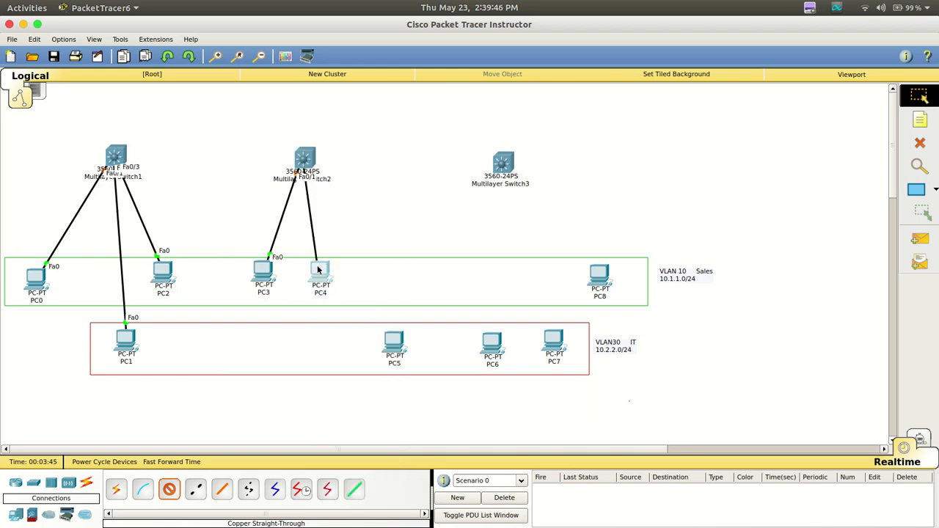
click(320, 269)
click(326, 287)
Cable Multilayer Switch2 FastEthernet0/3 to FastEthernet0 on PC5 with copper straight-through
click(307, 157)
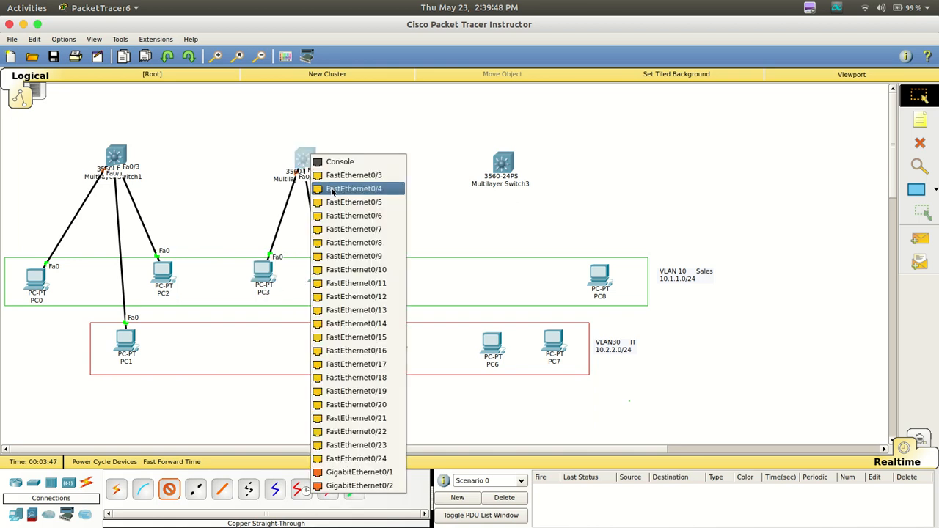
click(331, 189)
click(397, 346)
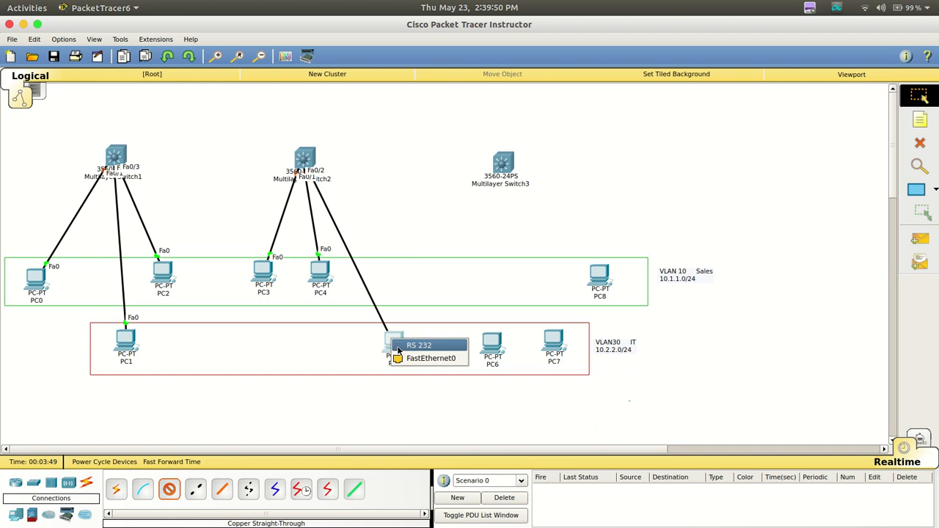
click(415, 359)
Cable Multilayer Switch3 FastEthernet0/1 to FastEthernet0 on PC6 with copper straight-through
click(499, 166)
click(507, 181)
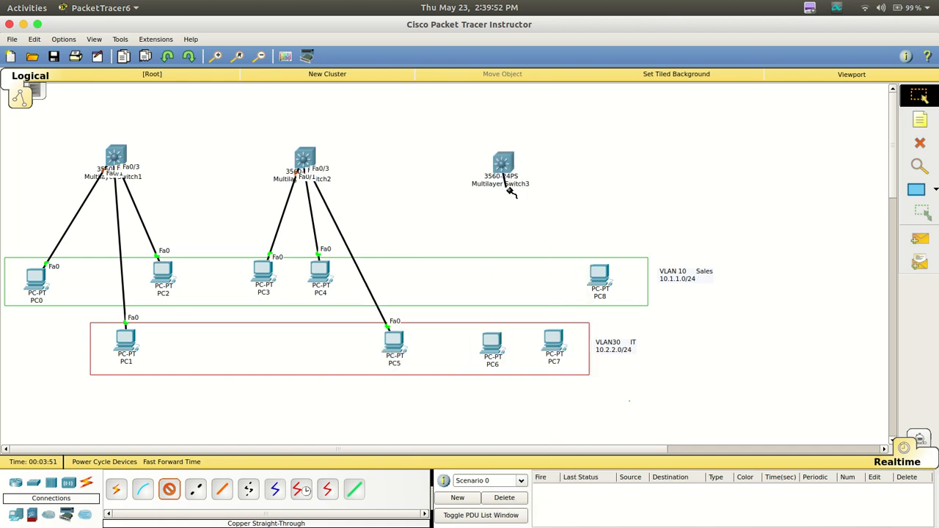
click(491, 340)
click(501, 359)
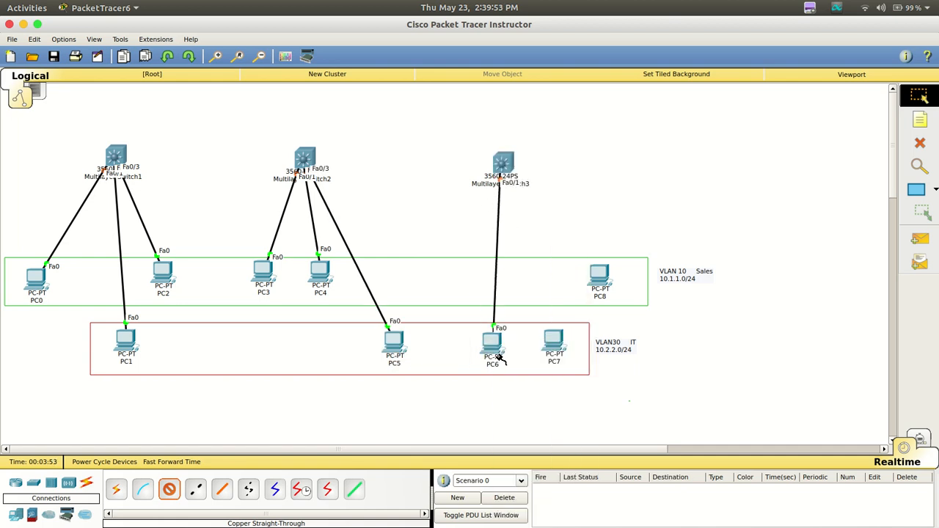
Cable Multilayer Switch3 FastEthernet0/2 to PC7 and FastEthernet0/3 to PC8, using FastEthernet0 on each PC
click(500, 163)
click(514, 192)
click(553, 337)
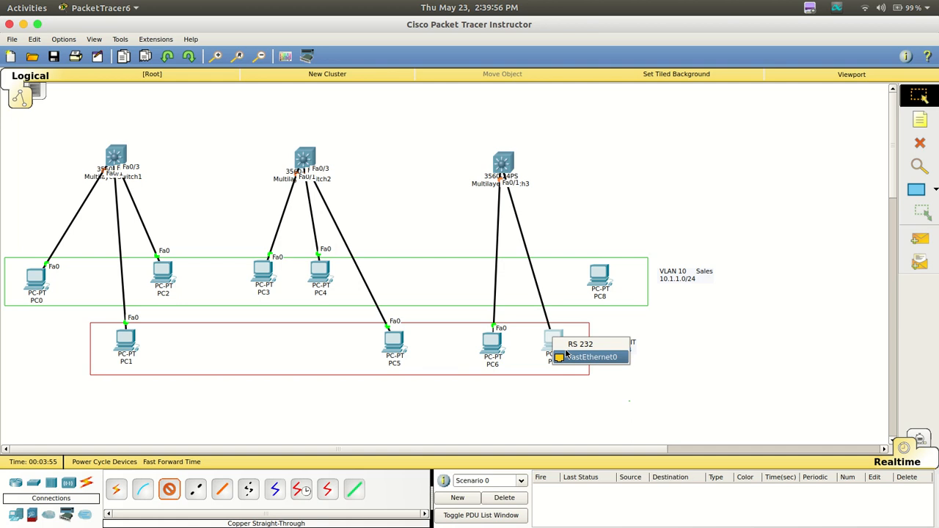
click(566, 357)
click(504, 163)
click(530, 183)
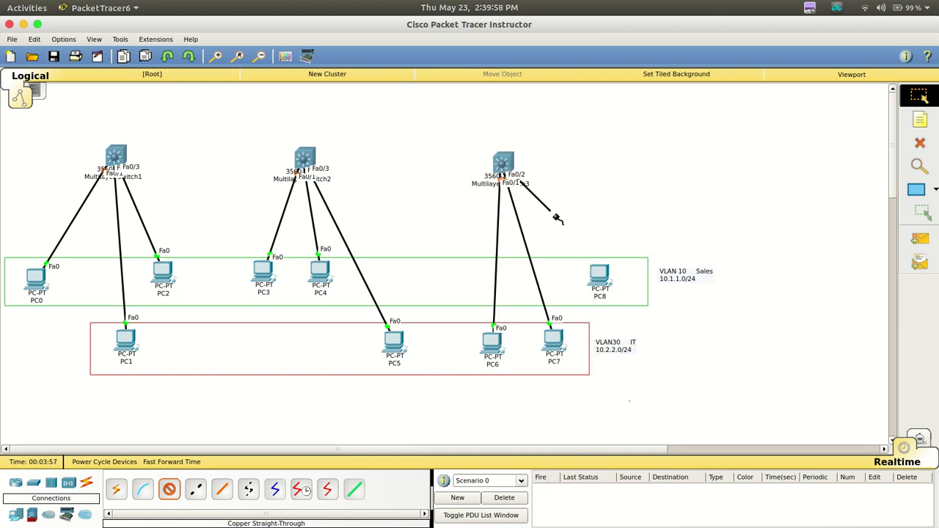
click(599, 276)
click(617, 295)
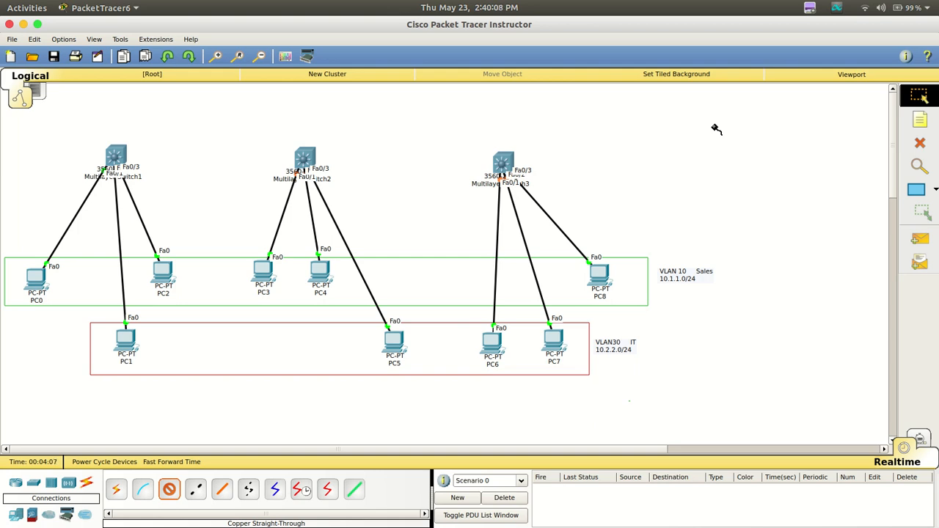
Link GigabitEthernet0/1 on Multilayer Switch1 to GigabitEthernet0/1 on Multilayer Switch2 with a copper cross-over cable
click(197, 489)
click(111, 161)
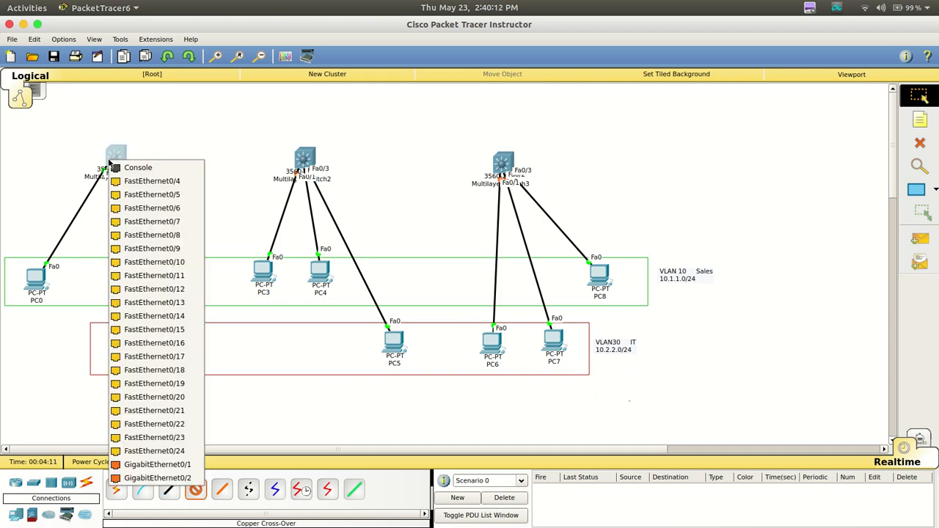
click(172, 467)
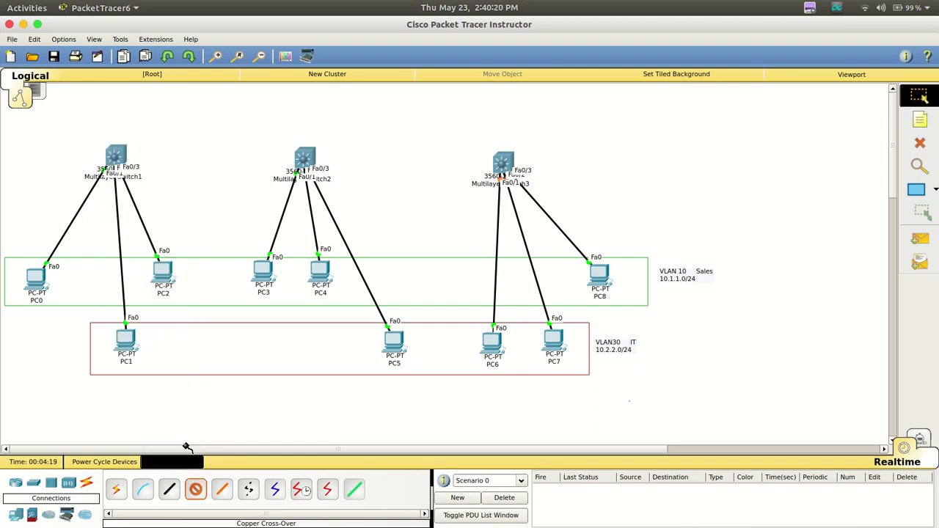
click(302, 157)
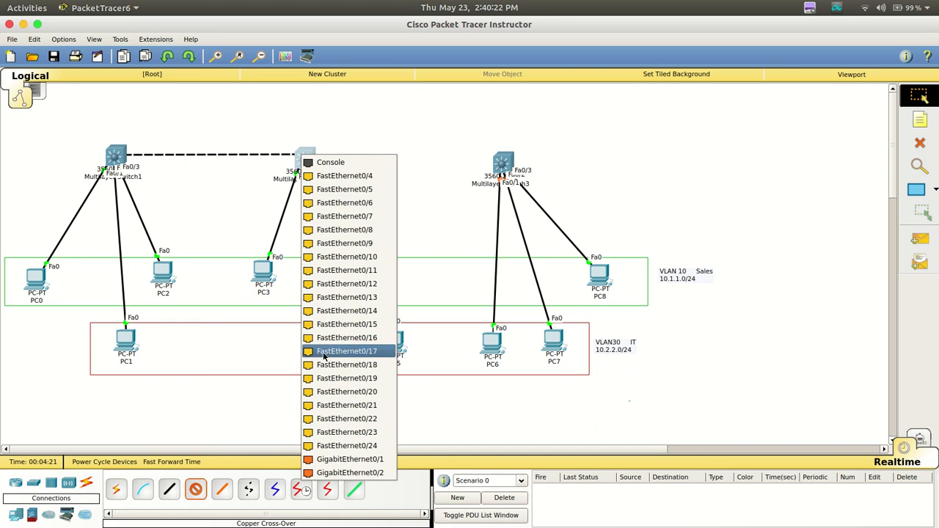
click(350, 459)
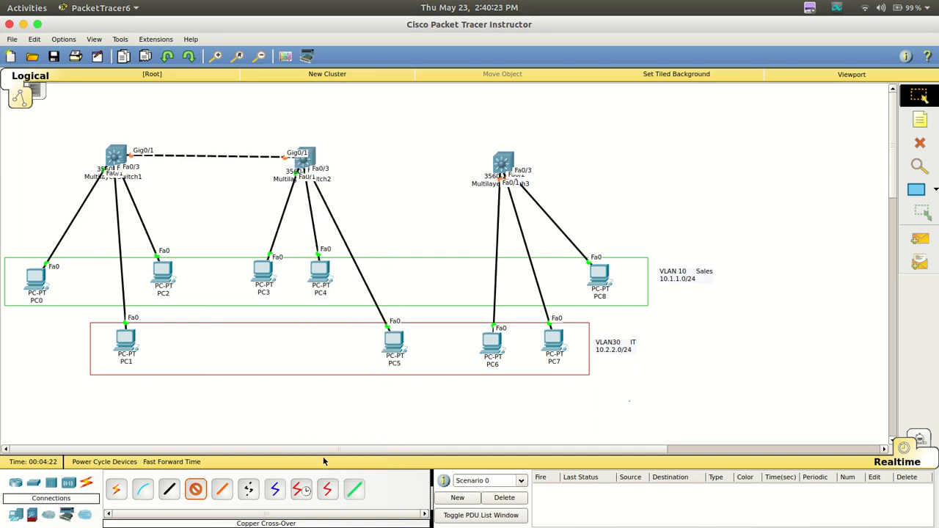
Link GigabitEthernet0/2 on Multilayer Switch2 to GigabitEthernet0/2 on Multilayer Switch3 with a copper cross-over cable
click(304, 160)
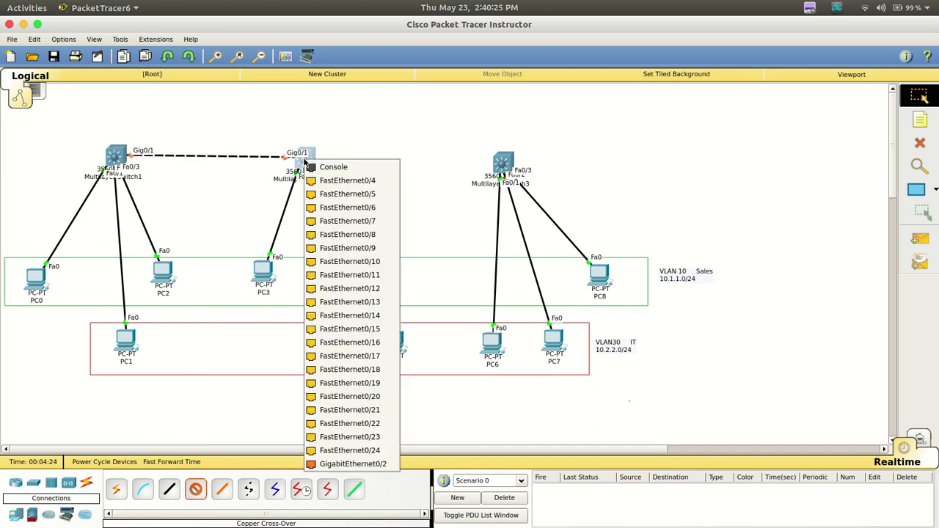
click(352, 464)
click(504, 163)
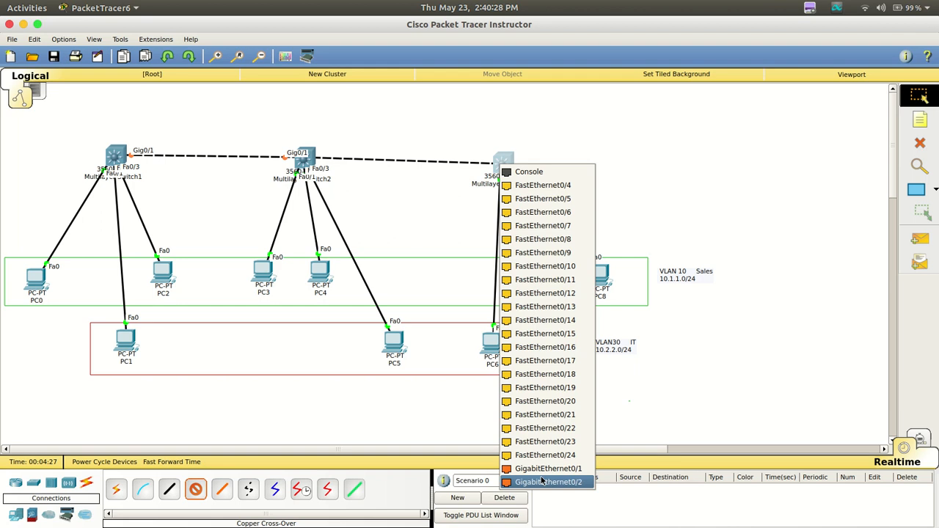
click(549, 482)
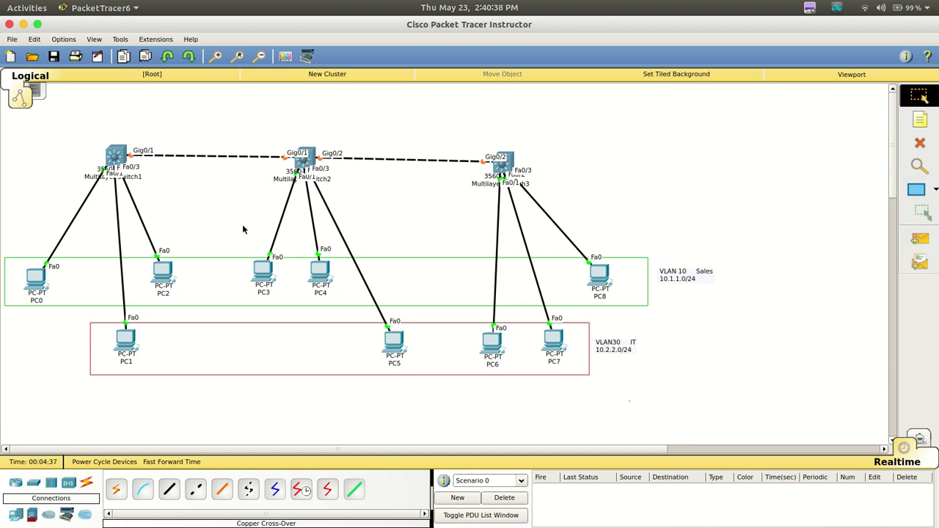
drag(243, 226, 423, 403)
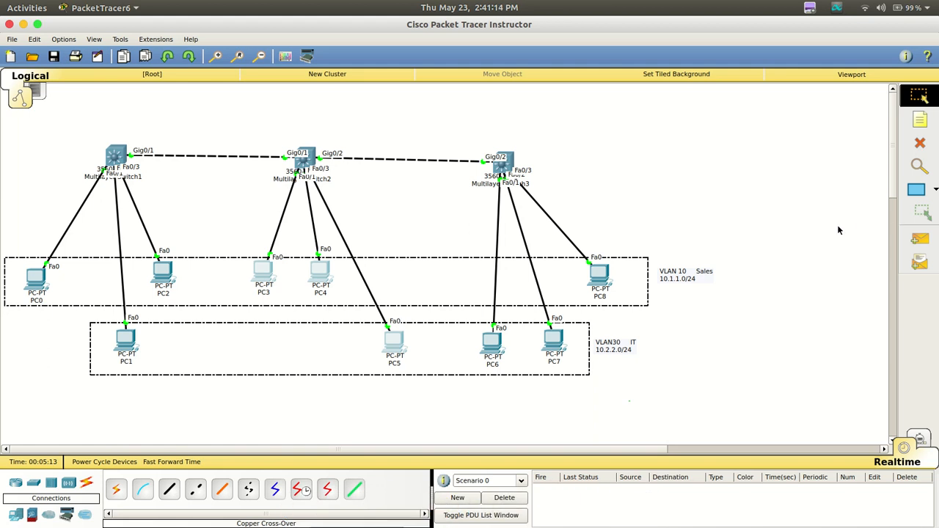
Switch to the Notepadqq text editor by searching for it in the application launcher
key(ctrl+space)
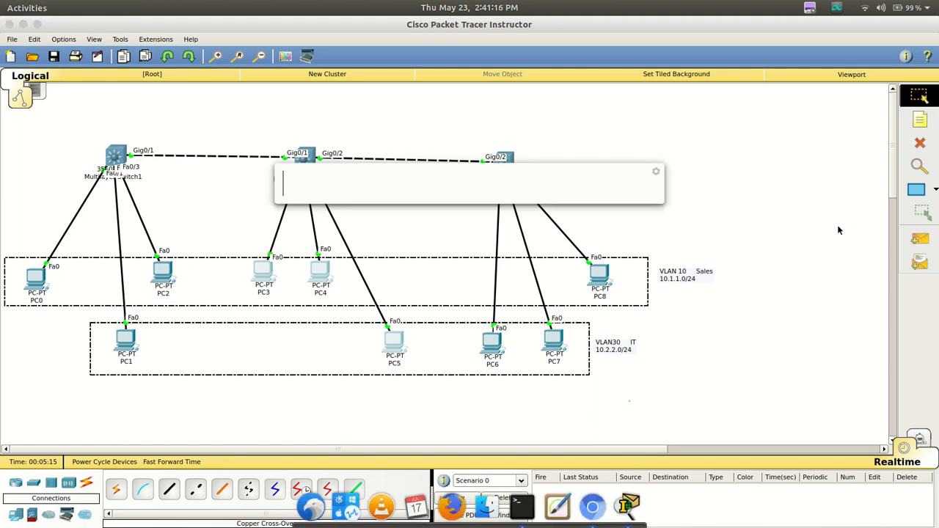
text(np)
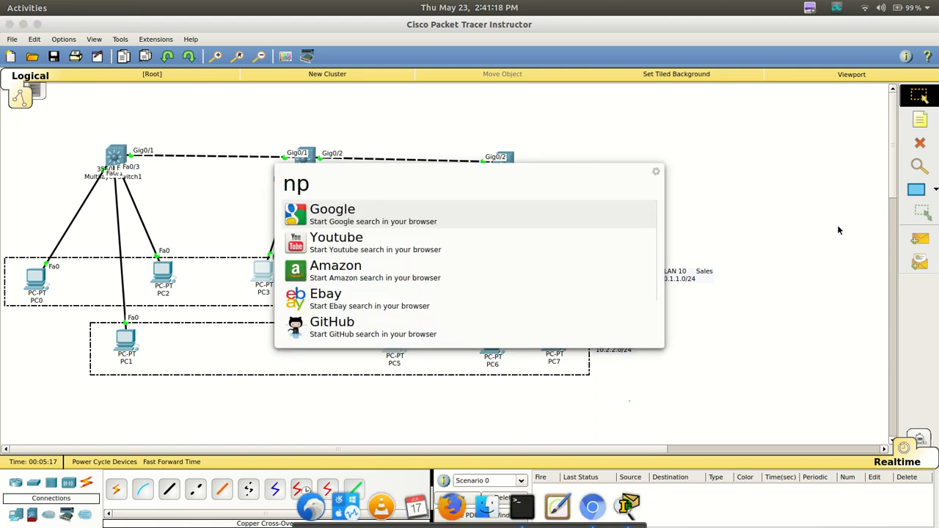
key(BackSpace)
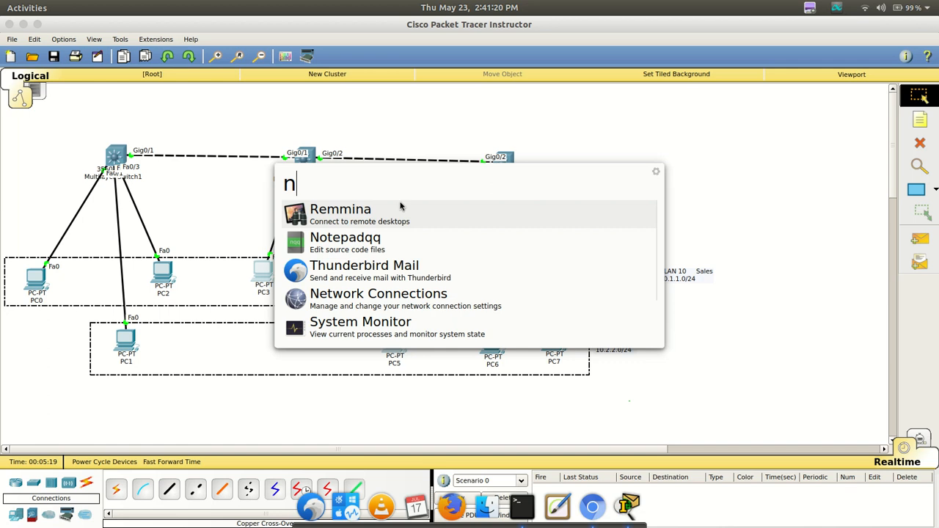
click(368, 246)
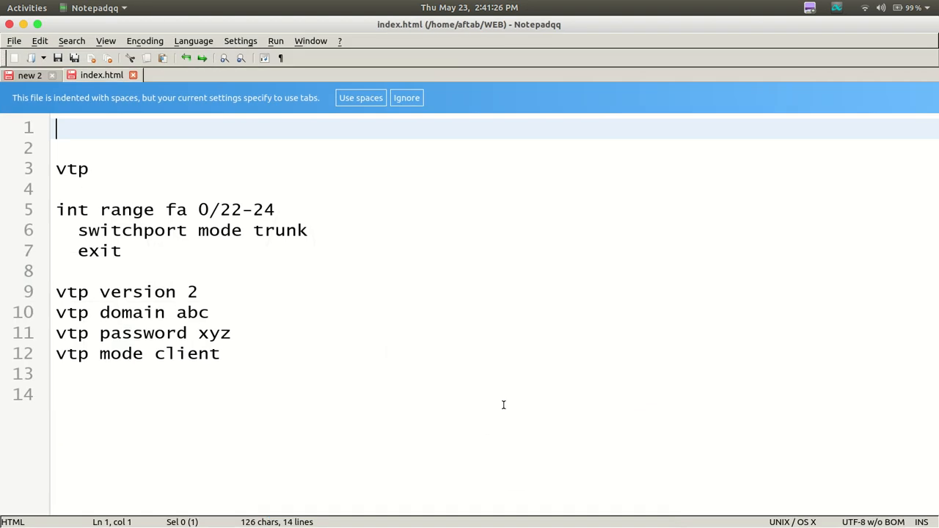
Insert blank lines above the first "vtp" line and write the commands "en" and "conf t" there on separate lines
drag(298, 402, 2, 76)
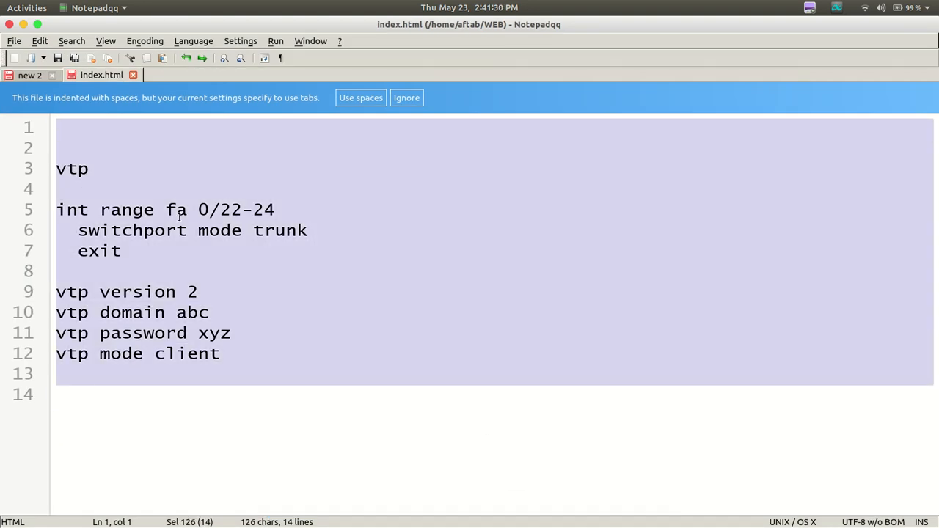
click(71, 147)
key(Return)
key(Return)
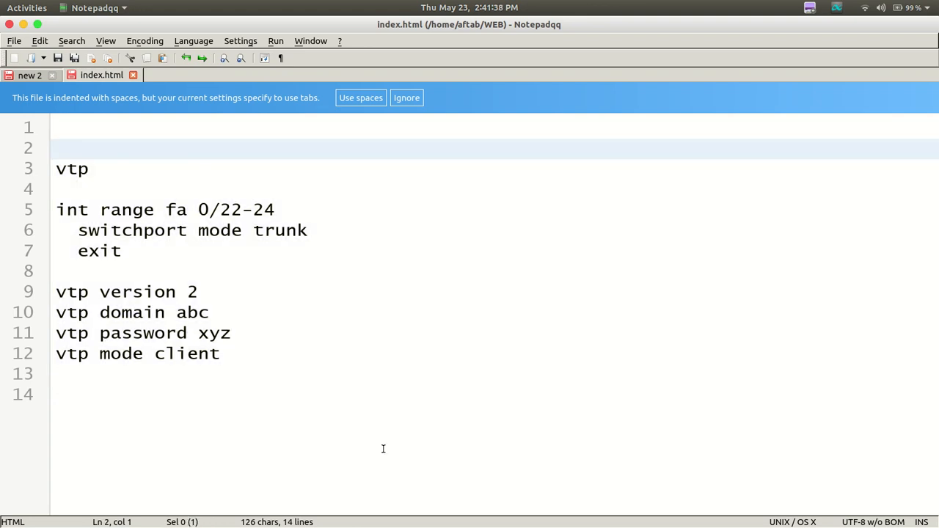
key(Up)
key(Up)
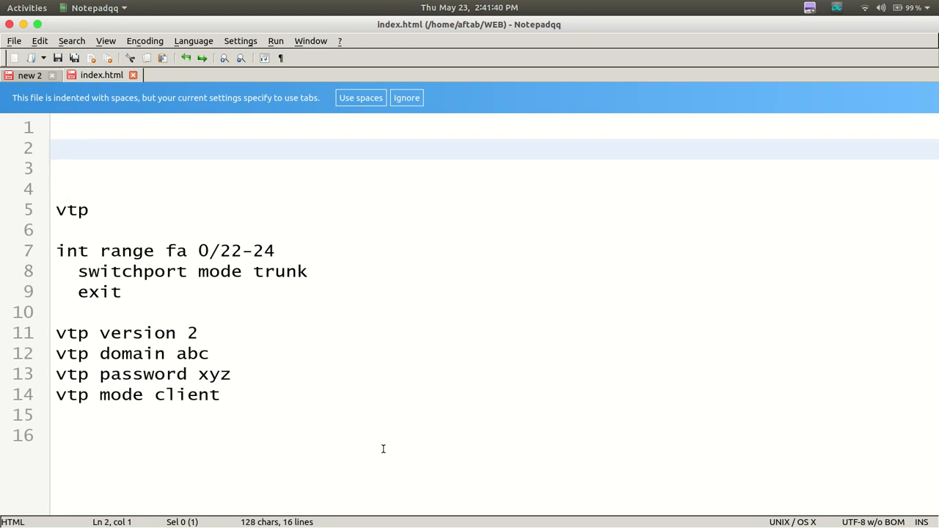
text(en)
key(Return)
text(conf t)
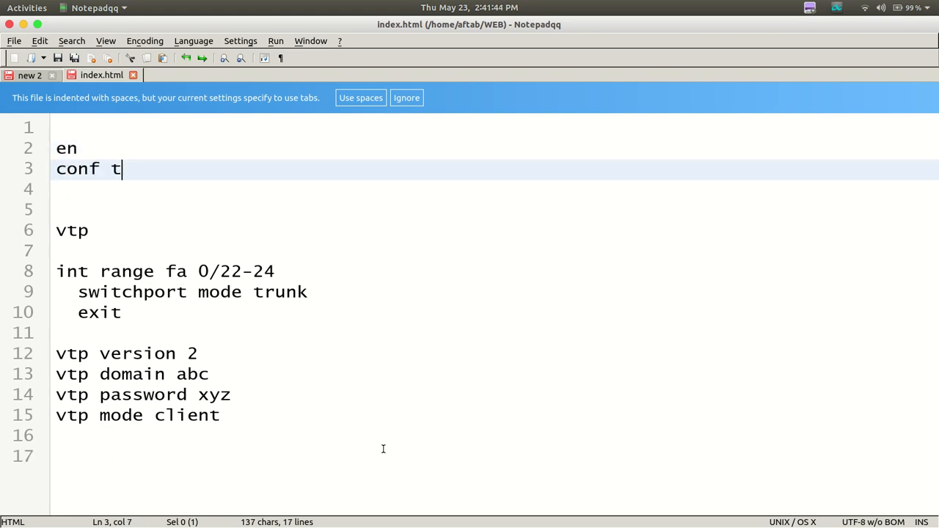
Add the hostname command "host S--1" below "conf t", followed by two new lines
key(Return)
text(h)
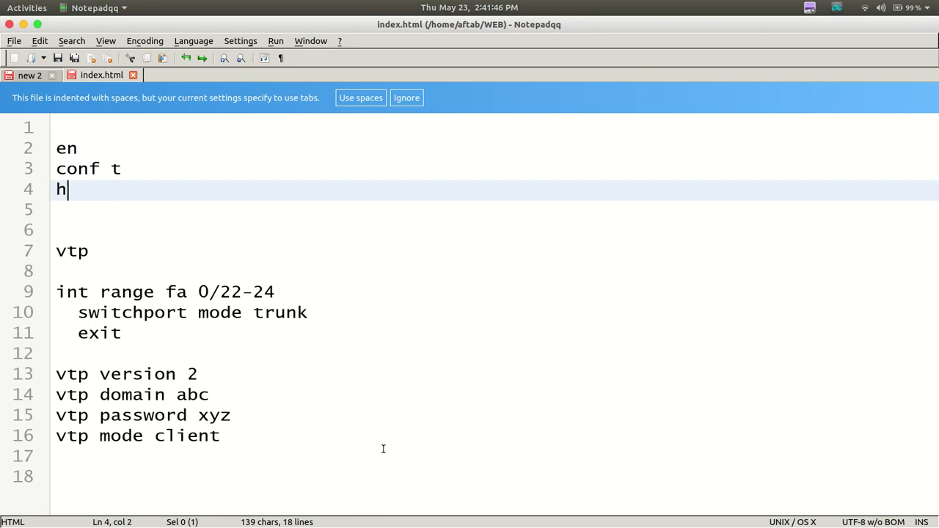
text(ost S--1)
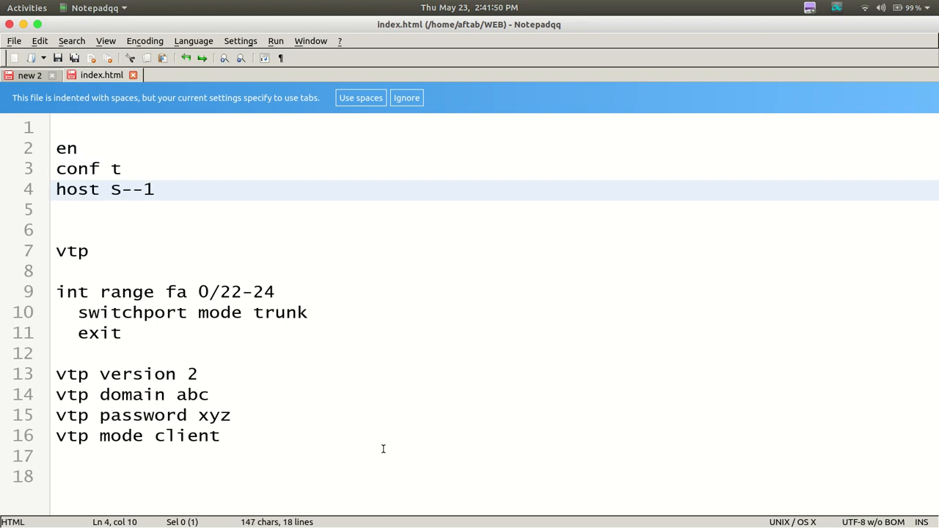
key(Return)
key(Return)
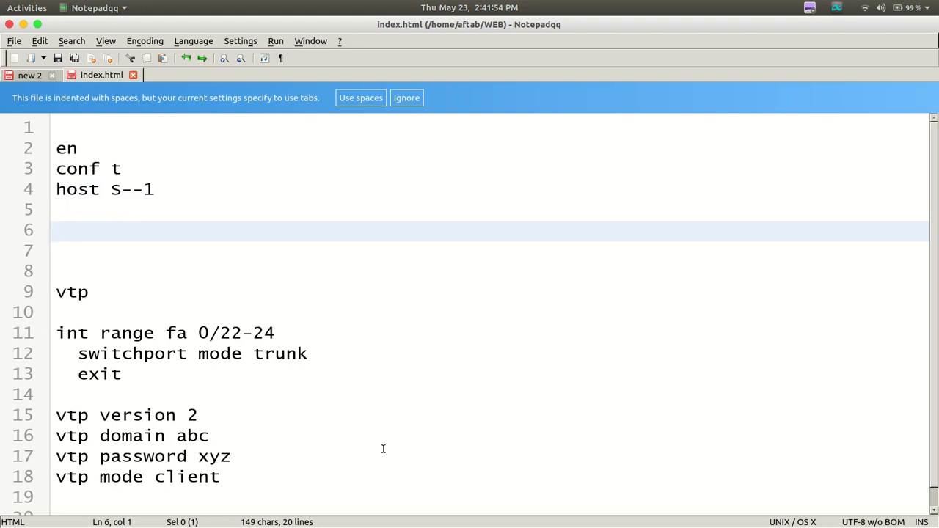
Delete the stray "vtp" line and the extra blank lines above the "int range" command
key(Delete)
key(Delete)
key(Delete)
key(Delete)
key(Delete)
key(Delete)
key(Delete)
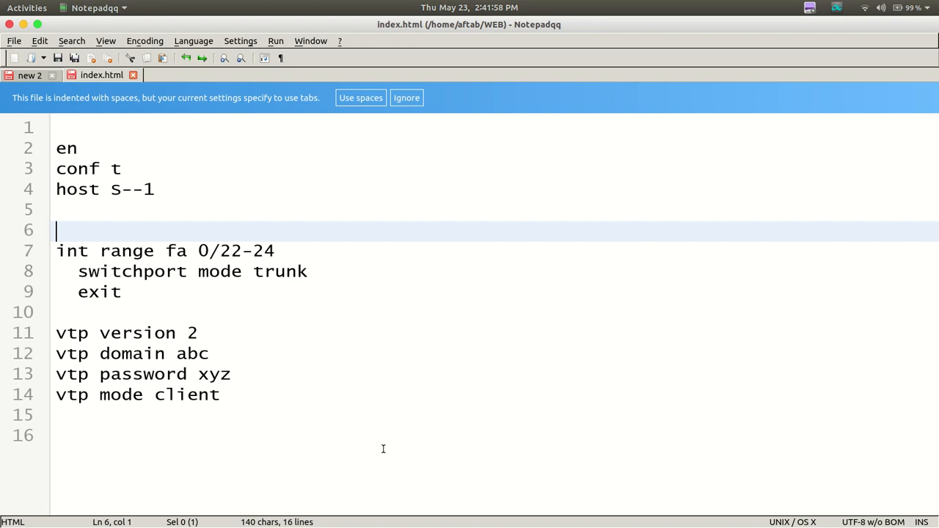
key(Delete)
key(Delete)
Change the interface type in the "int range" command to "gig"
key(Right)
key(Right)
key(Right)
key(Right)
key(Right)
key(Right)
key(Right)
key(Right)
key(Right)
key(Right)
key(Right)
key(Right)
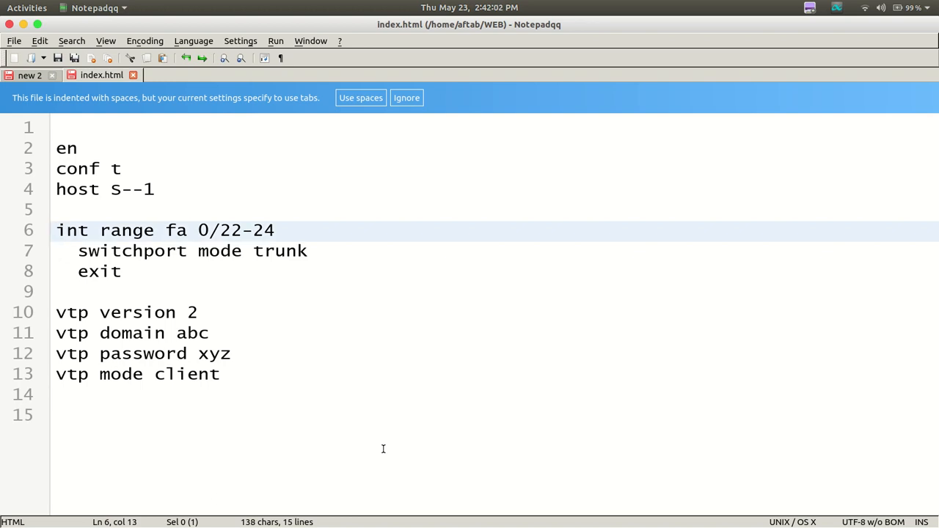
key(BackSpace)
key(BackSpace)
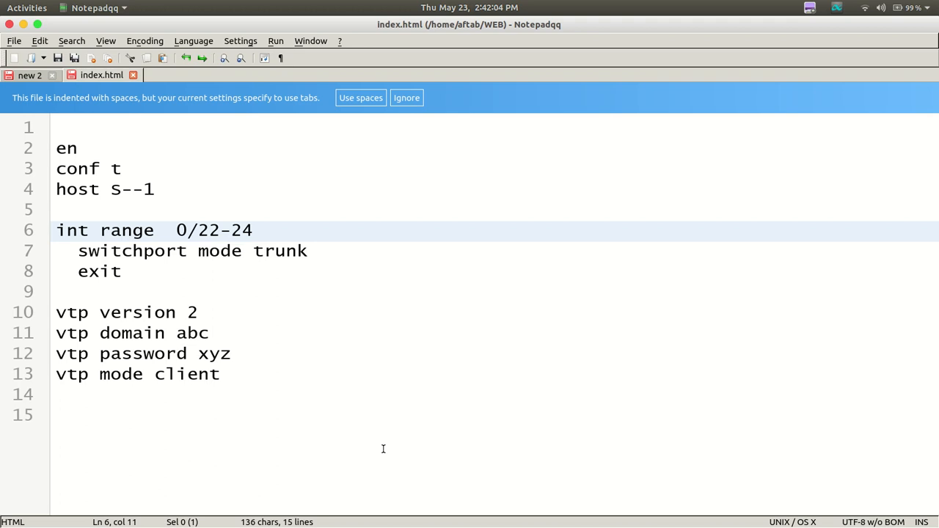
text(gig)
Set the port numbers in the "int range gig" command to 0/1-2
key(Right)
key(Right)
key(Right)
key(Right)
key(Right)
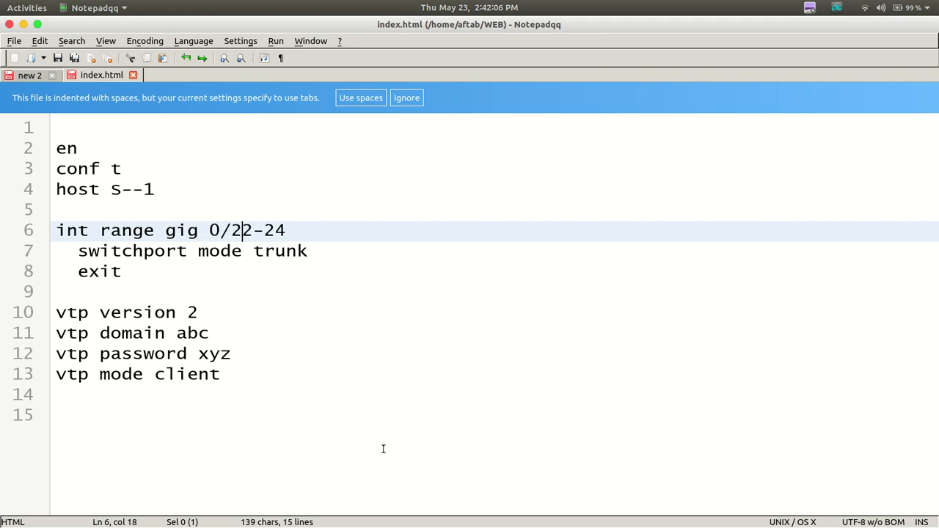
key(BackSpace)
key(BackSpace)
text(1)
key(Right)
key(Right)
key(Right)
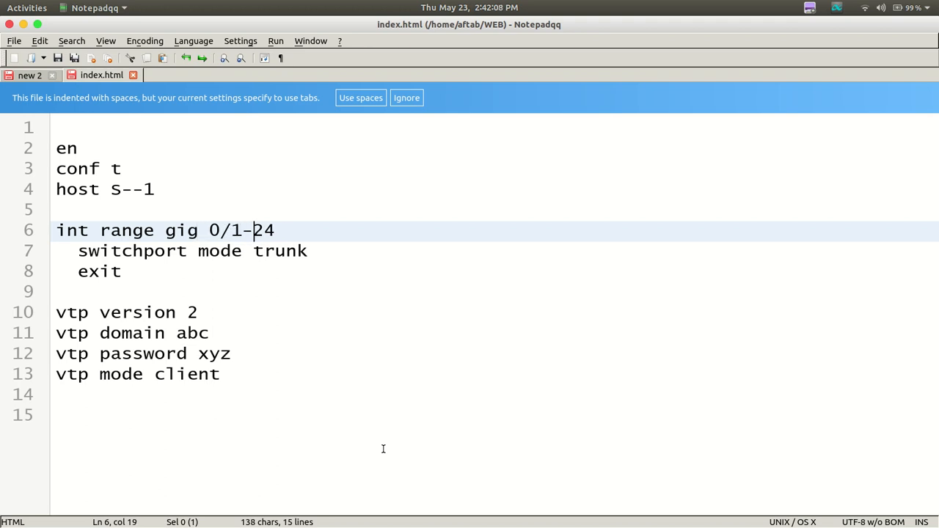
key(BackSpace)
key(BackSpace)
text(2)
Switch to Packet Tracer to examine the links between the three multilayer switches, and return to Notepadqq
mouse_move(453, 506)
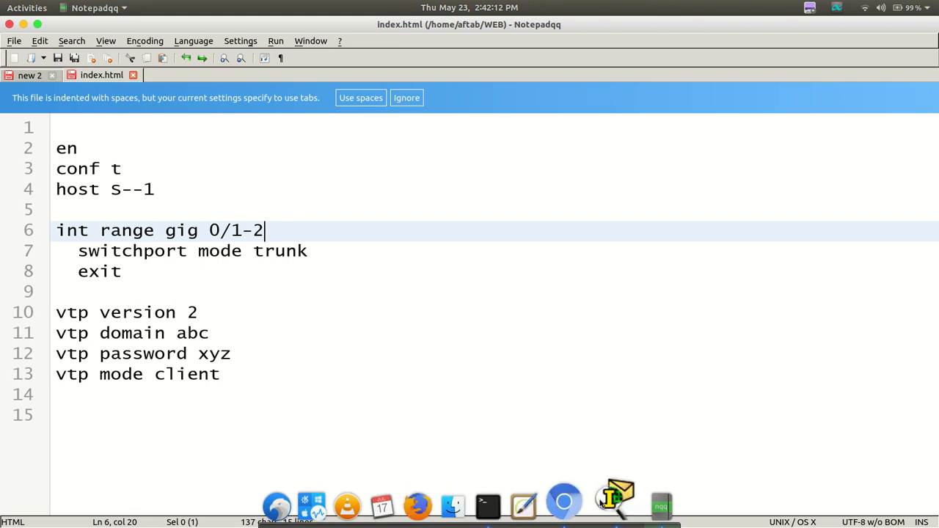
click(576, 505)
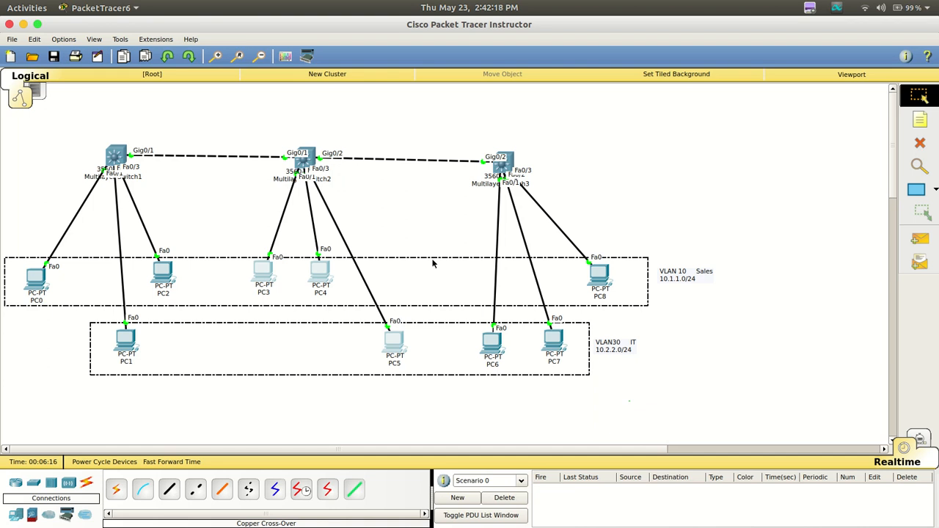
click(646, 503)
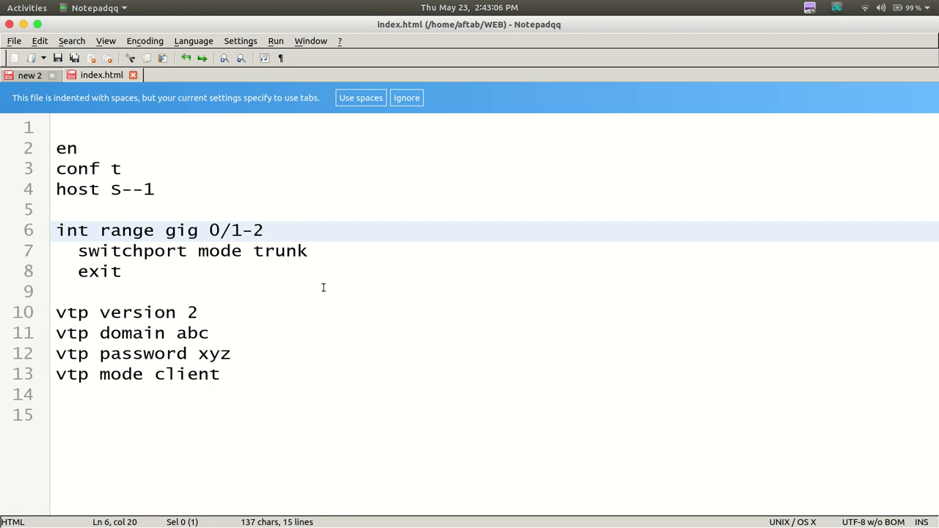
Add the line "switchport trunk encapsulation dot1q" below the "int range" command
key(Return)
text(s)
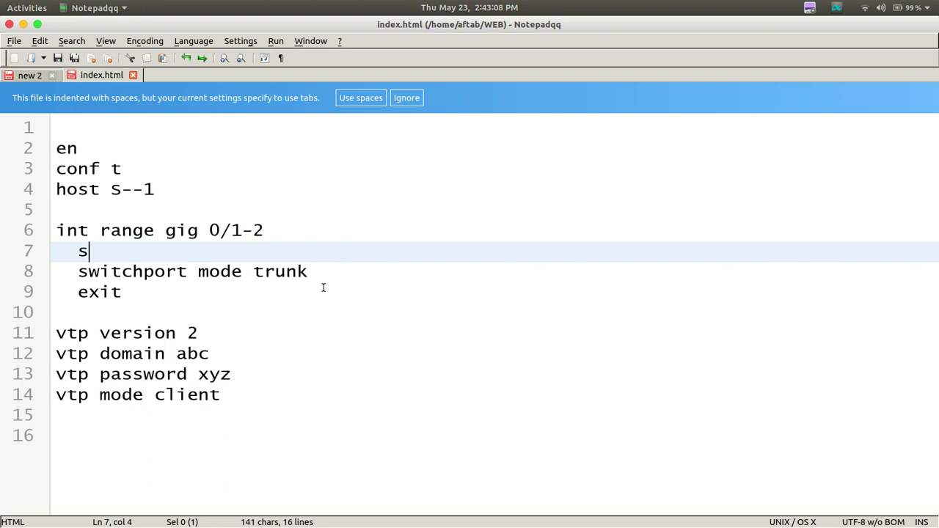
text(witchpo)
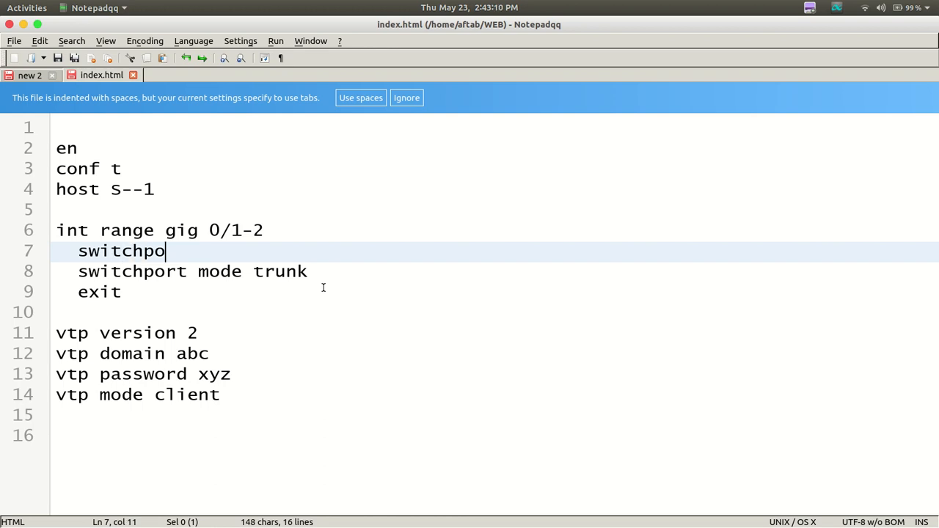
text(rt trun)
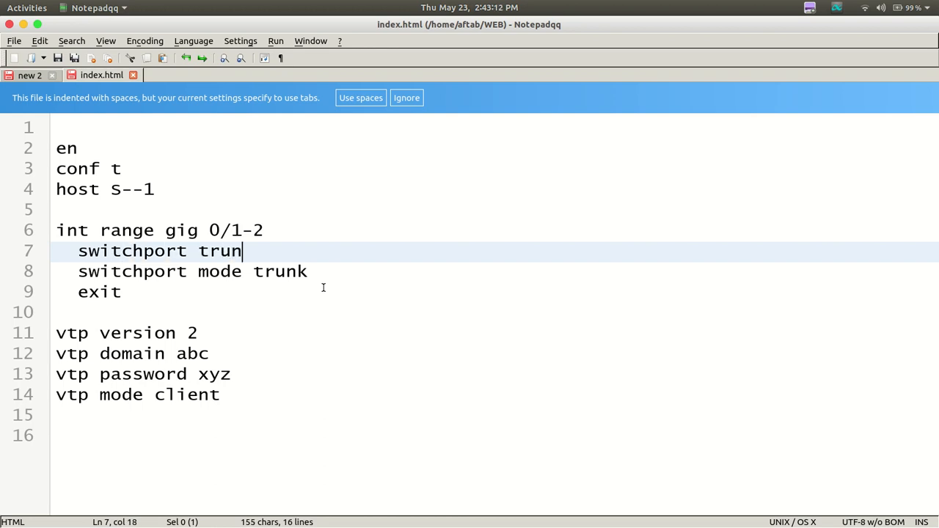
text(k encaps)
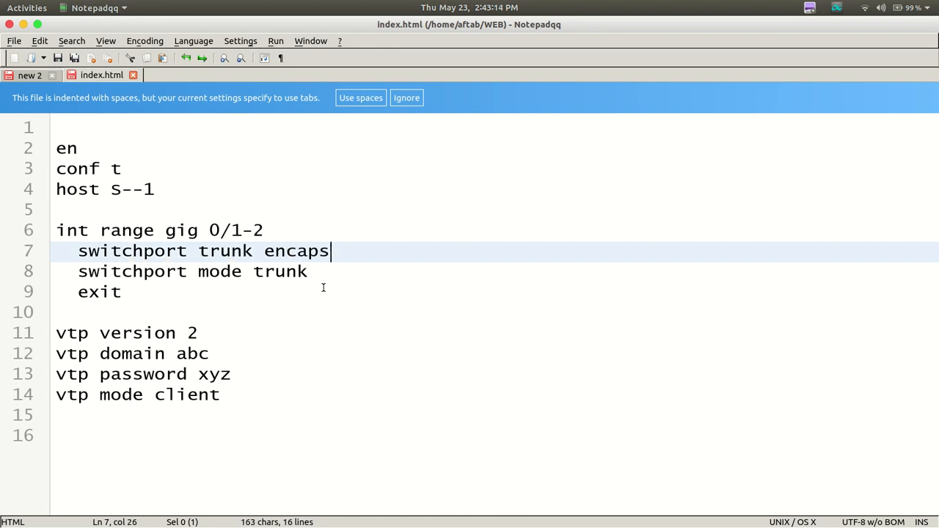
text(ulation)
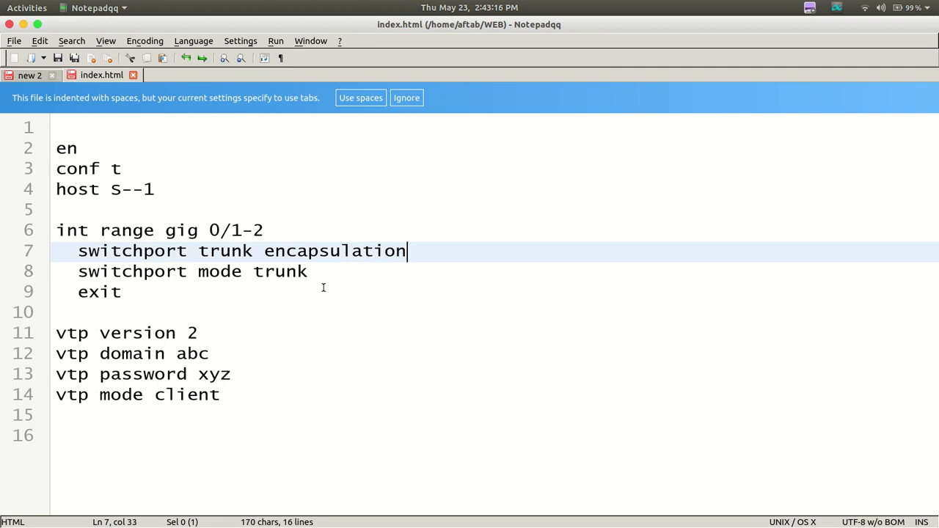
text( dot1q)
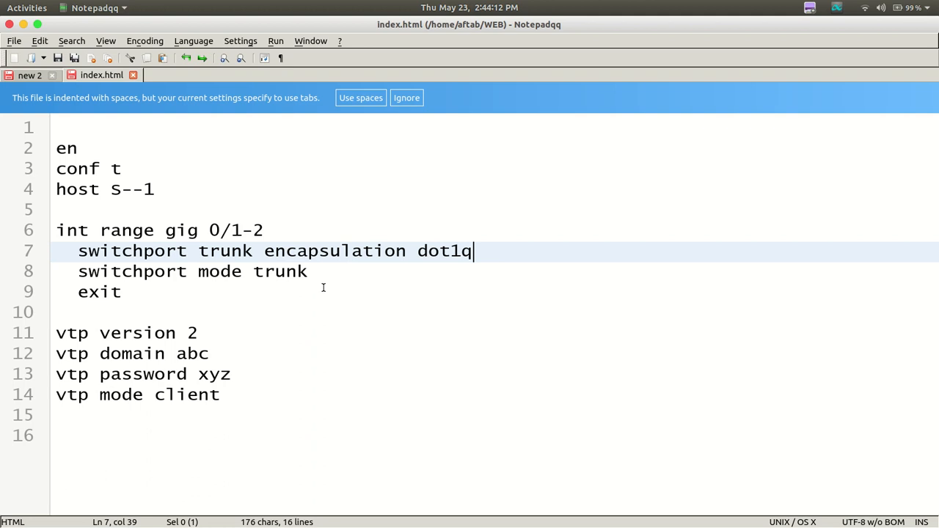
Set the VTP domain to abc.com and the VTP mode to server, and add a blank line below
click(218, 350)
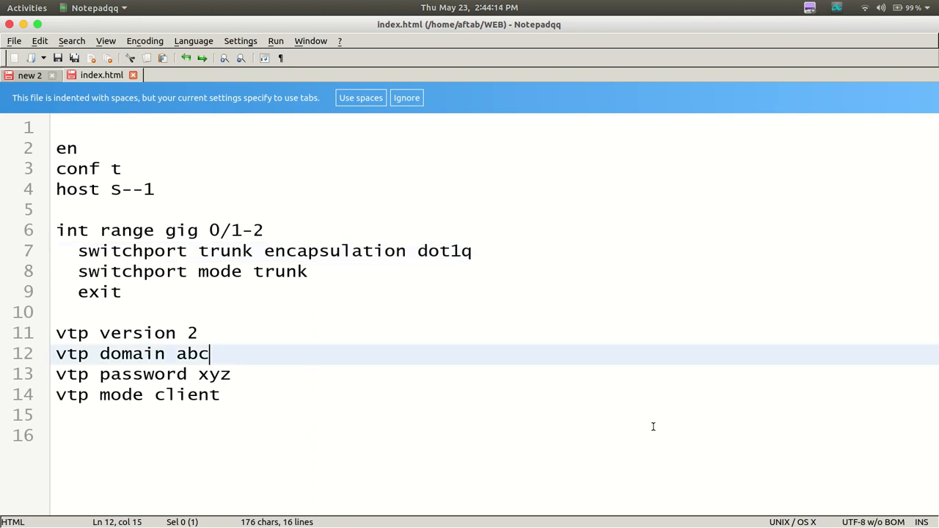
text(.com)
key(Down)
key(Down)
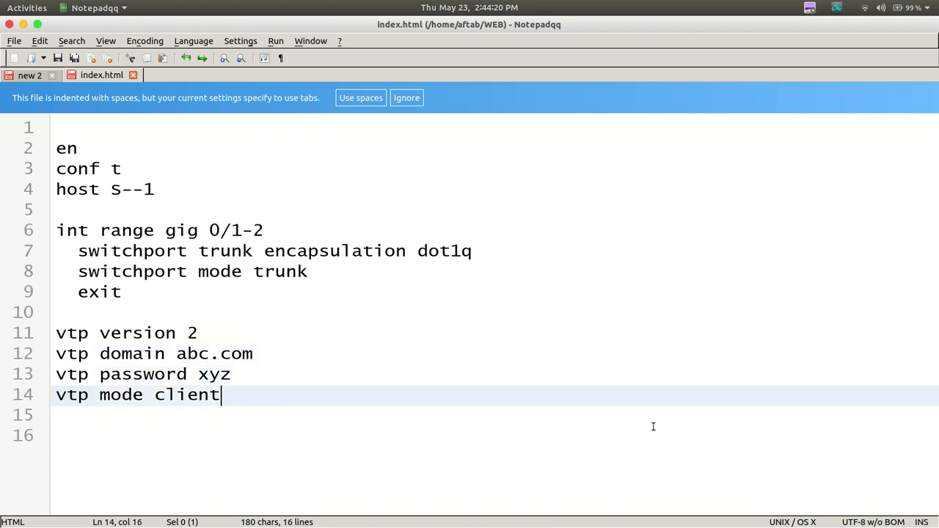
key(BackSpace)
key(BackSpace)
key(BackSpace)
key(BackSpace)
key(BackSpace)
key(BackSpace)
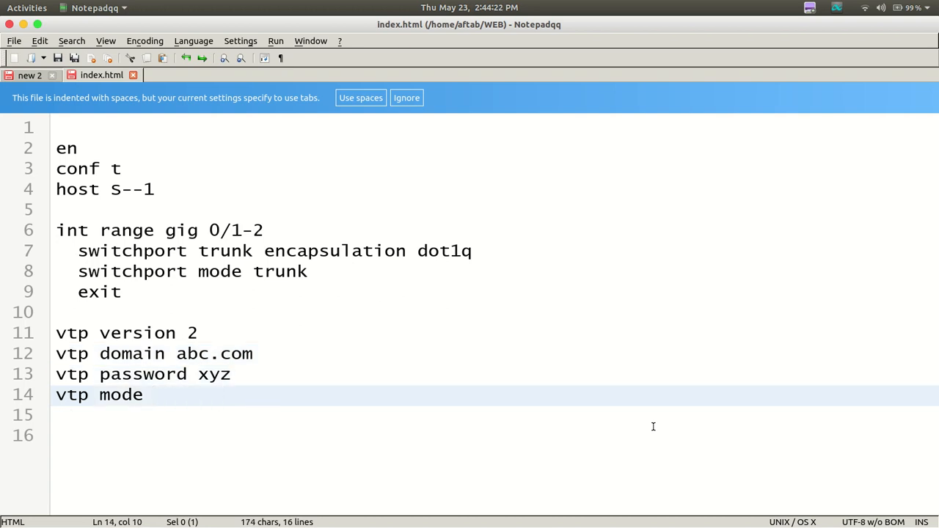
text(server)
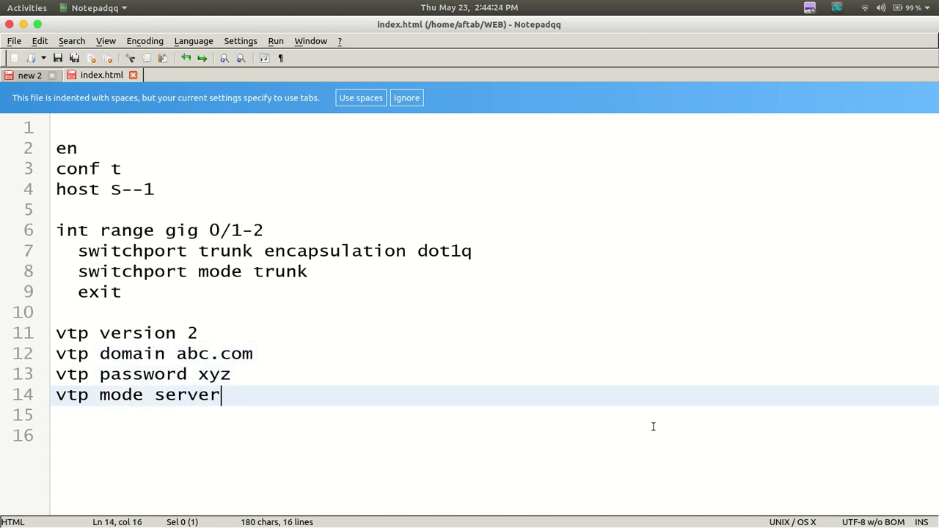
key(Return)
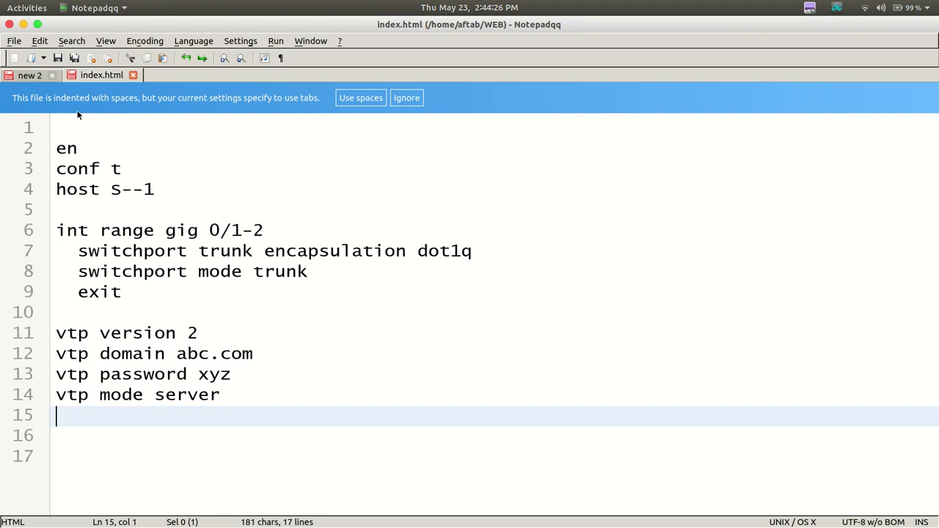
Copy the entire configuration script for hostname S--1
drag(61, 120, 216, 459)
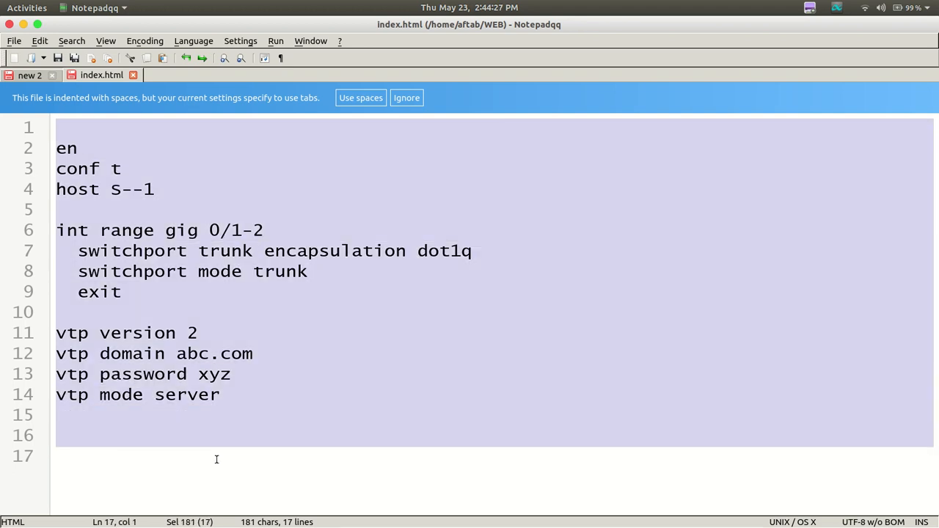
right_click(224, 376)
click(242, 396)
Switch to Packet Tracer and open the command line interface of Multilayer Switch1
mouse_move(516, 519)
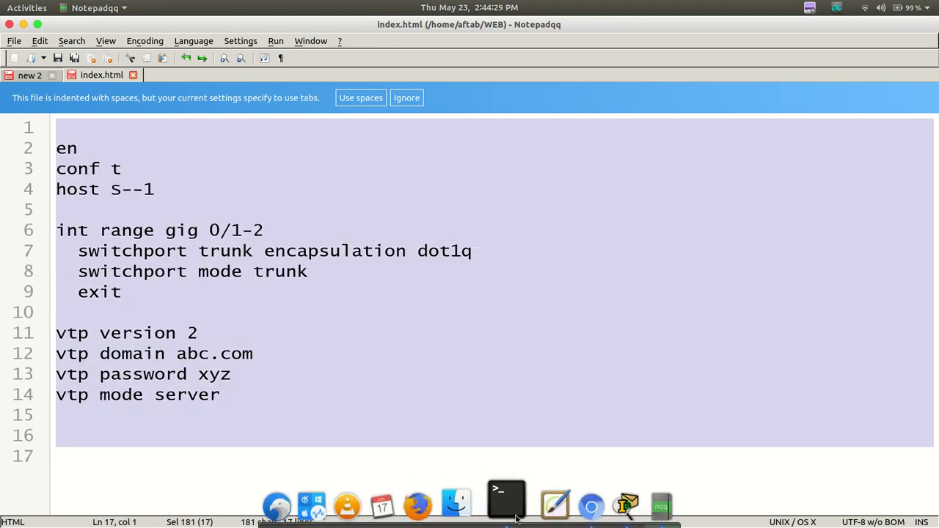
click(624, 503)
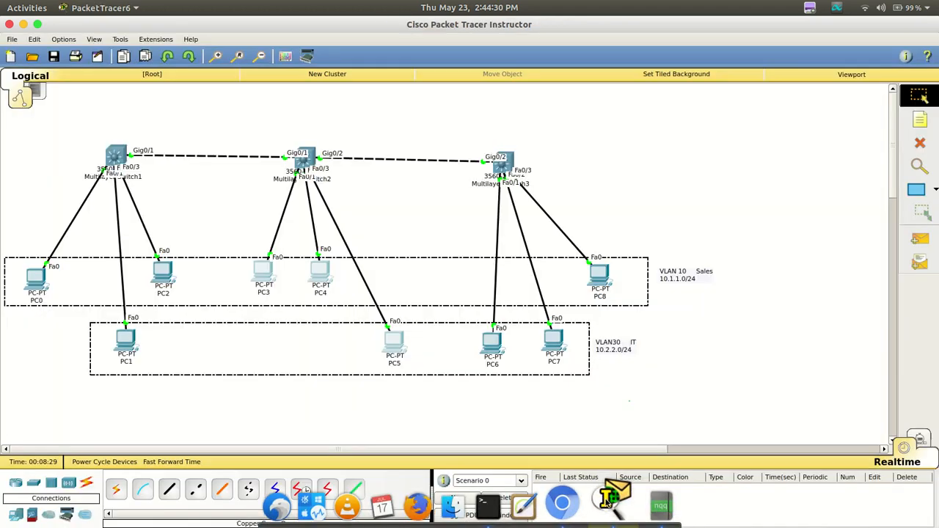
click(113, 152)
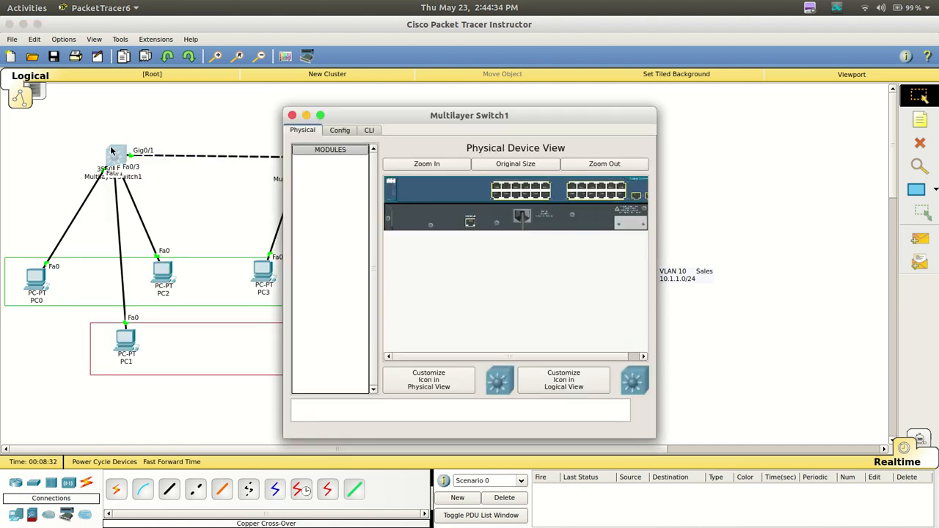
click(368, 132)
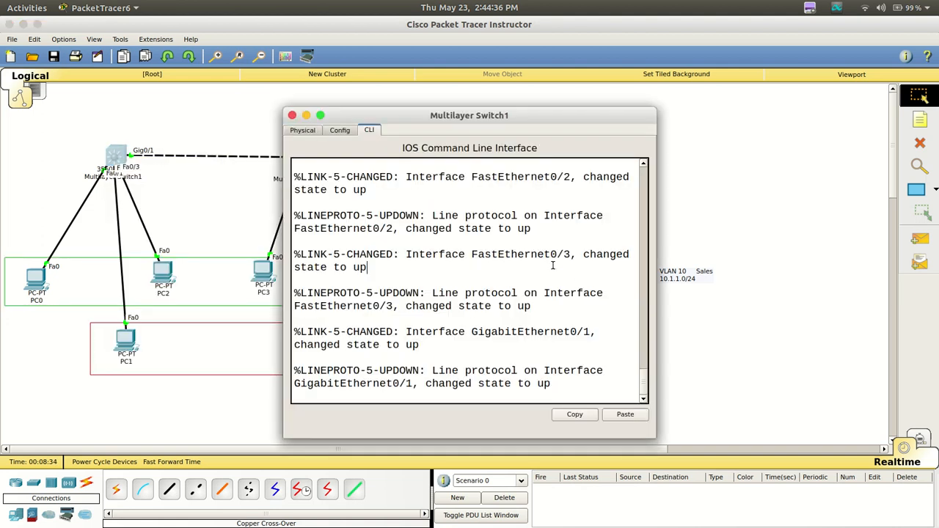
Paste the copied script, including the VTP password, at Multilayer Switch1's command prompt and maximize its window to check the output
key(Return)
key(Return)
key(Return)
key(Return)
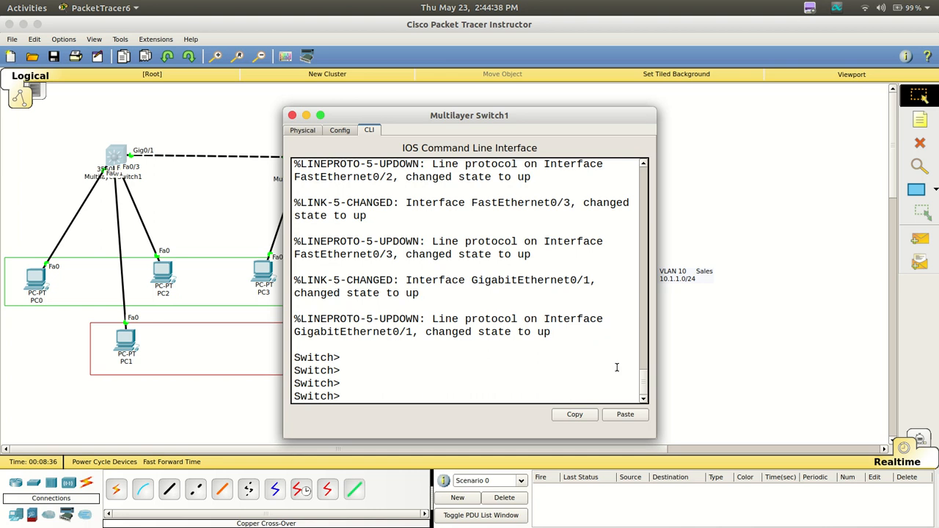
click(626, 415)
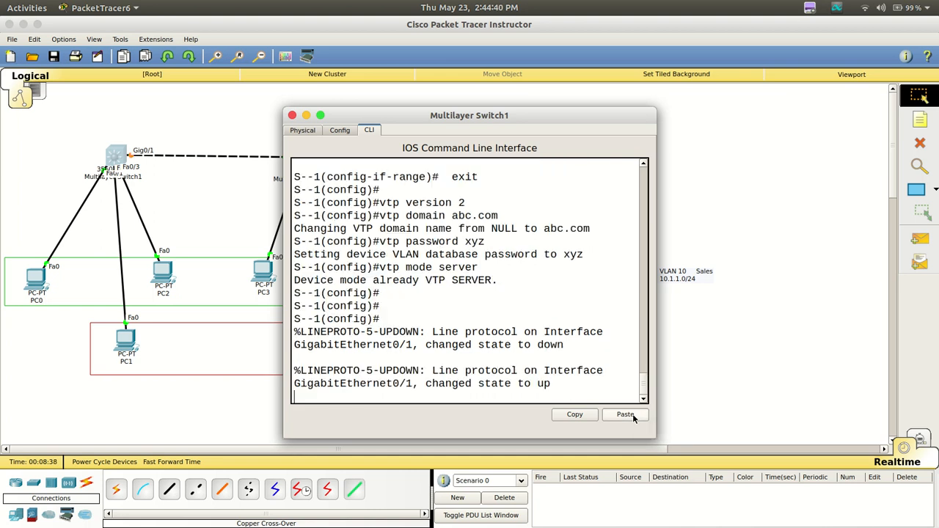
double_click(556, 116)
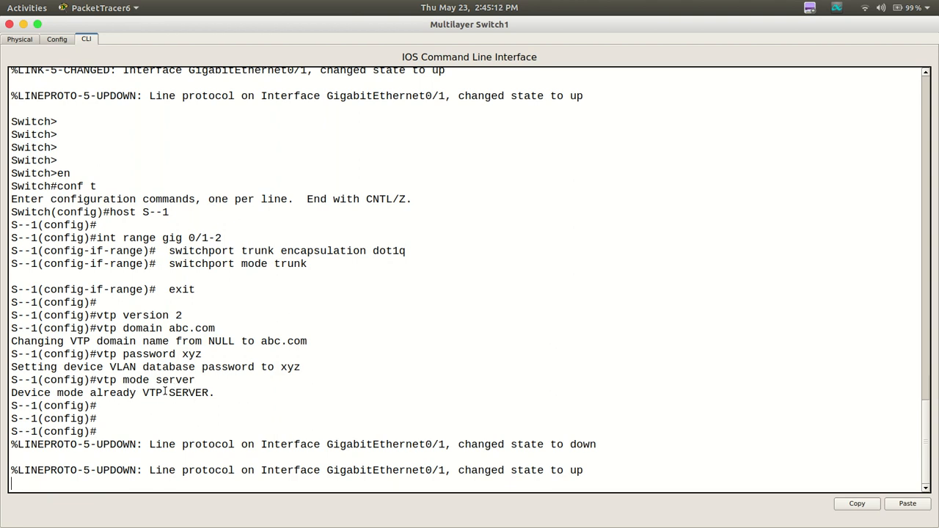
key(Return)
key(Return)
key(Return)
key(Return)
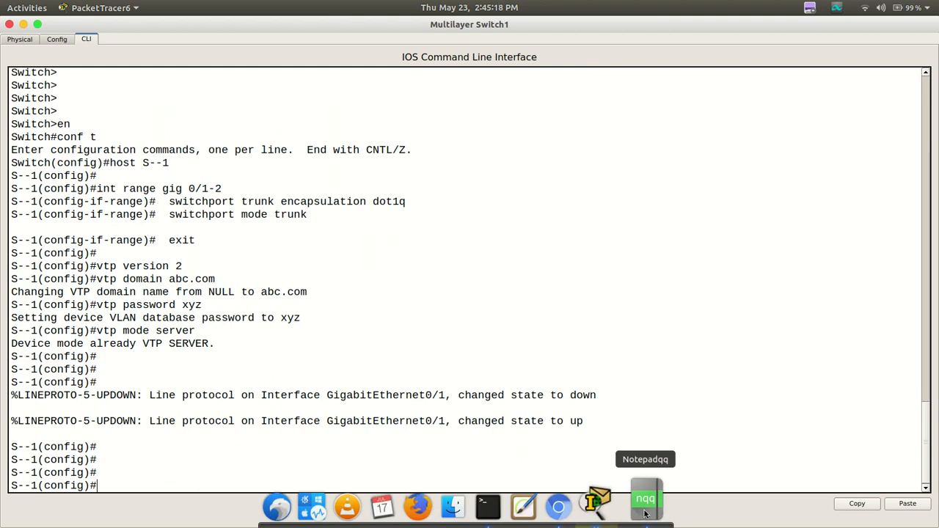
Switch to Notepadqq and change the script's hostname to S--2
click(646, 506)
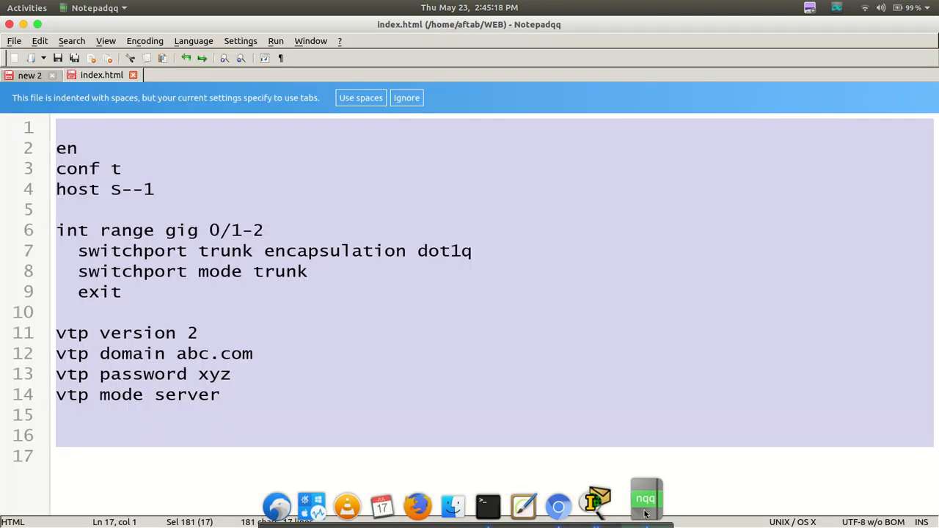
click(148, 190)
click(155, 189)
key(BackSpace)
text(2)
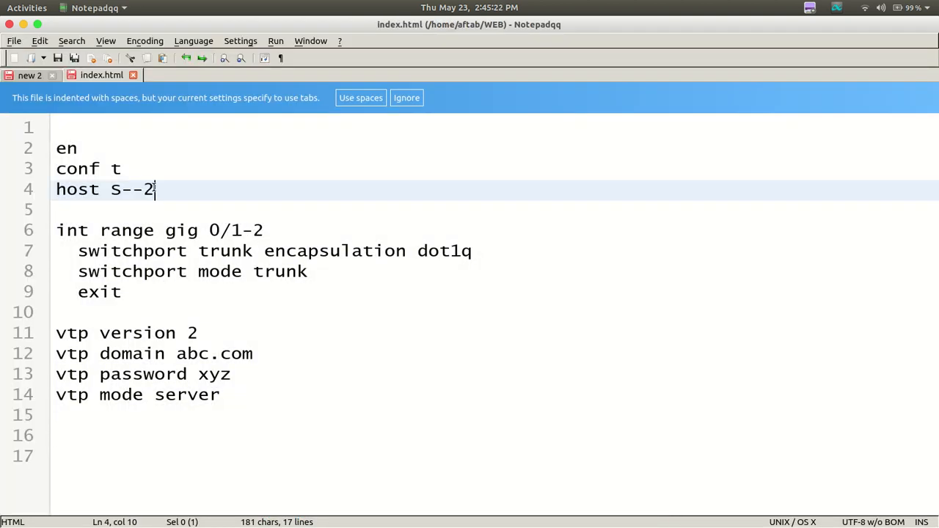
Change the VTP mode in the script to client
click(231, 398)
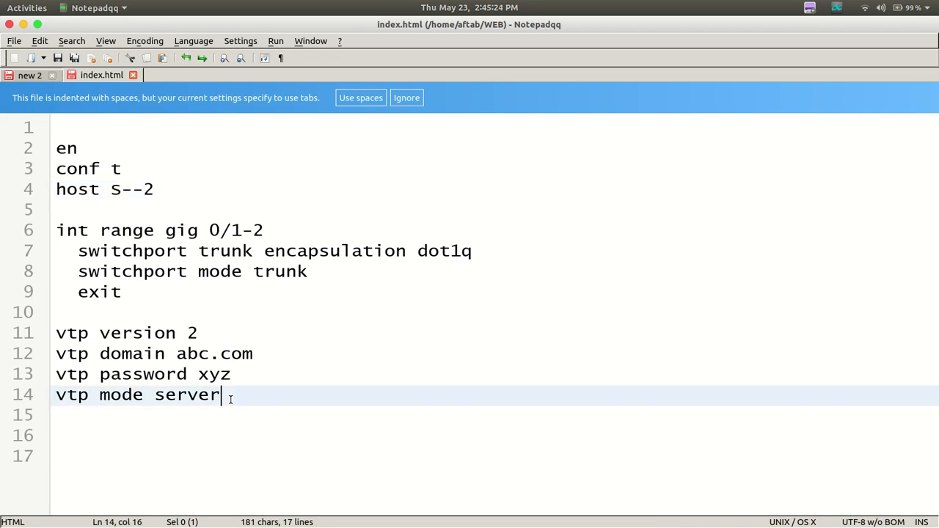
key(BackSpace)
key(BackSpace)
key(BackSpace)
key(BackSpace)
key(BackSpace)
key(BackSpace)
text(client)
Copy the entire configuration script for hostname S--2
drag(68, 128, 203, 455)
right_click(210, 365)
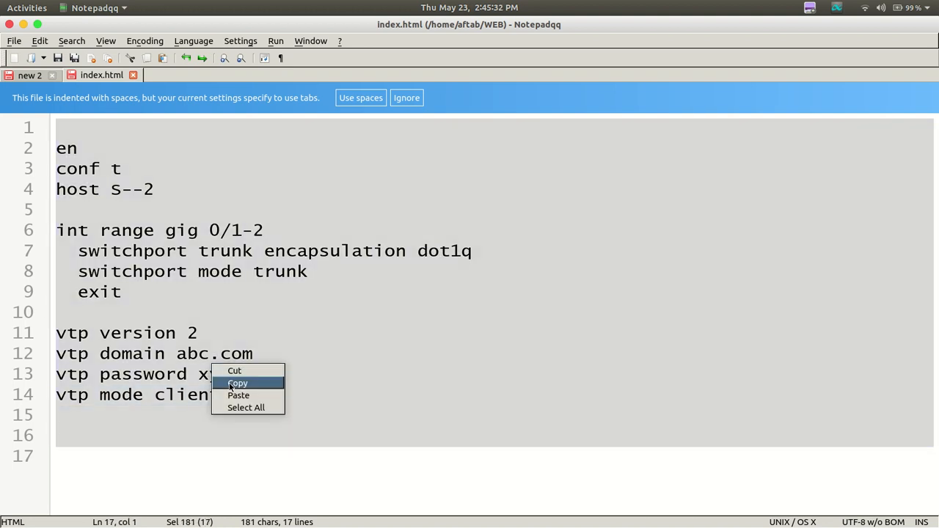
click(230, 383)
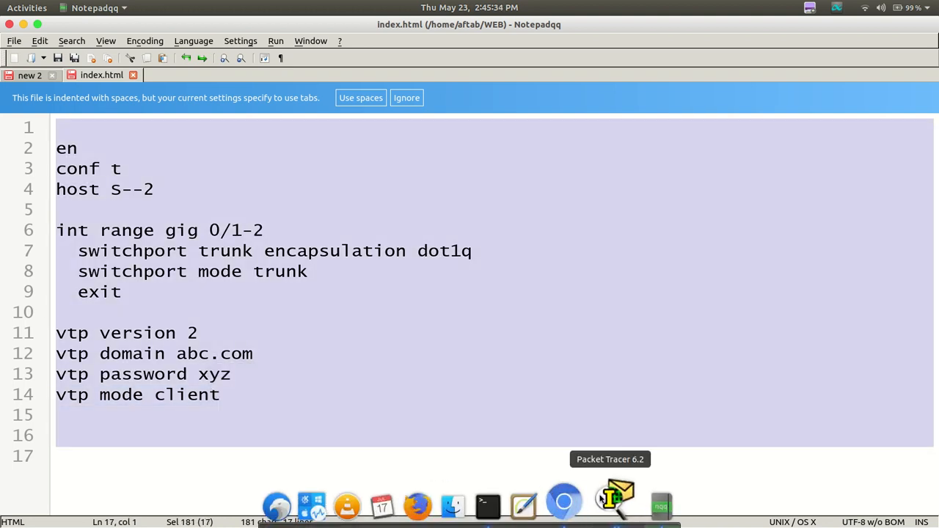
Switch to Packet Tracer and paste the copied S--2 script, including the VTP password, at Multilayer Switch2's command prompt
click(613, 499)
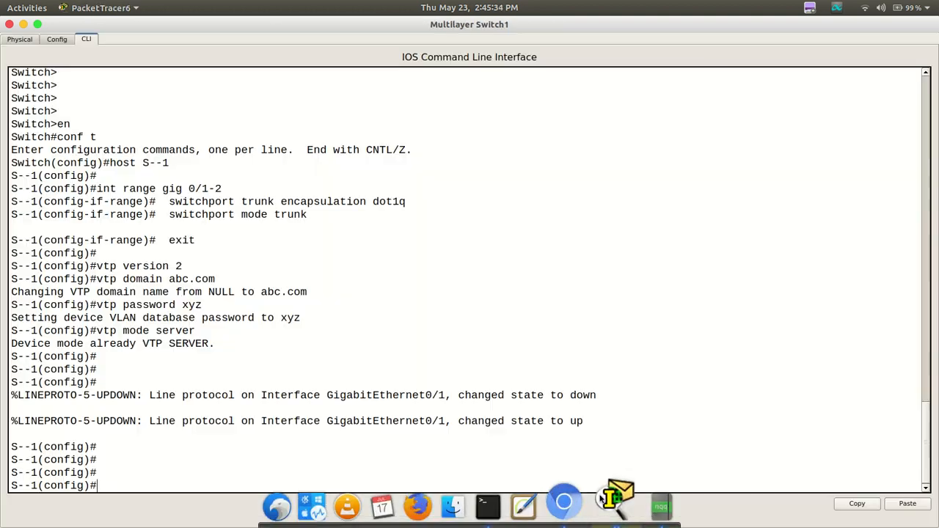
click(9, 25)
click(308, 157)
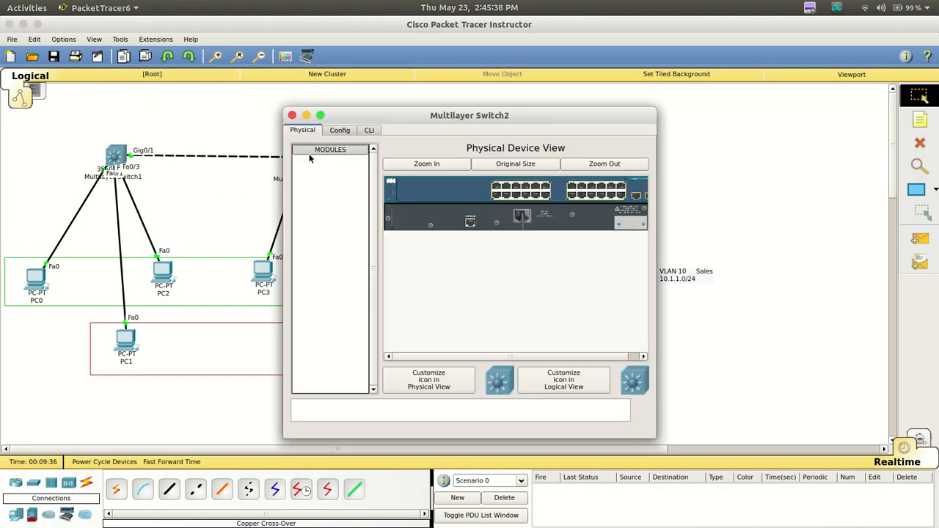
click(369, 130)
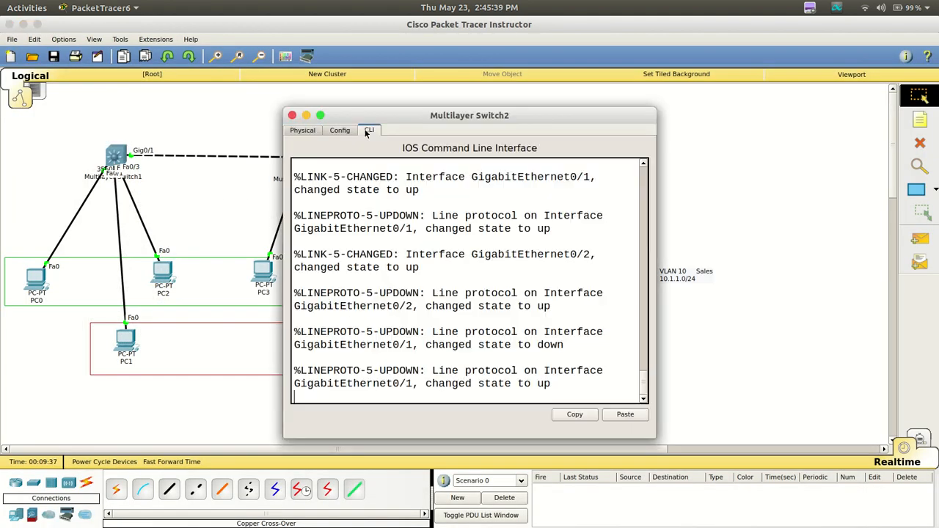
click(625, 415)
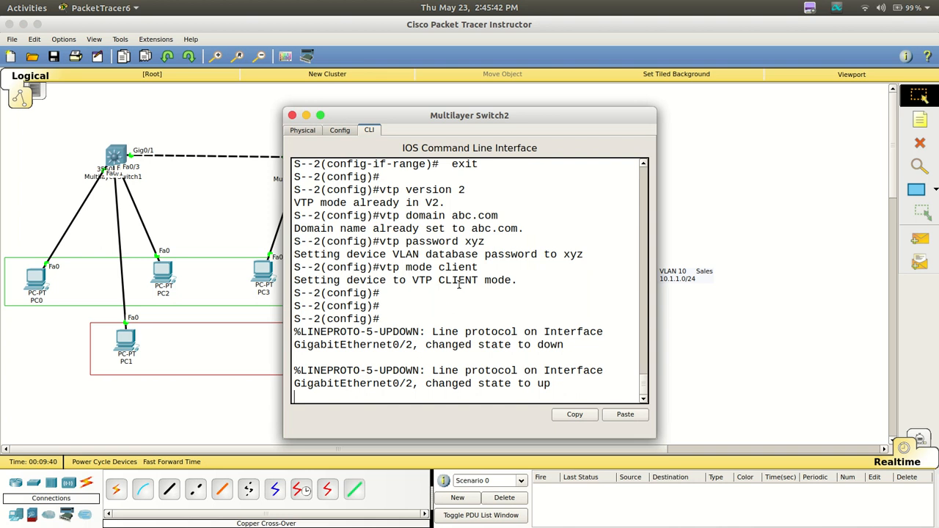
Switch to Notepadqq and change the script's hostname to S--3
mouse_move(514, 523)
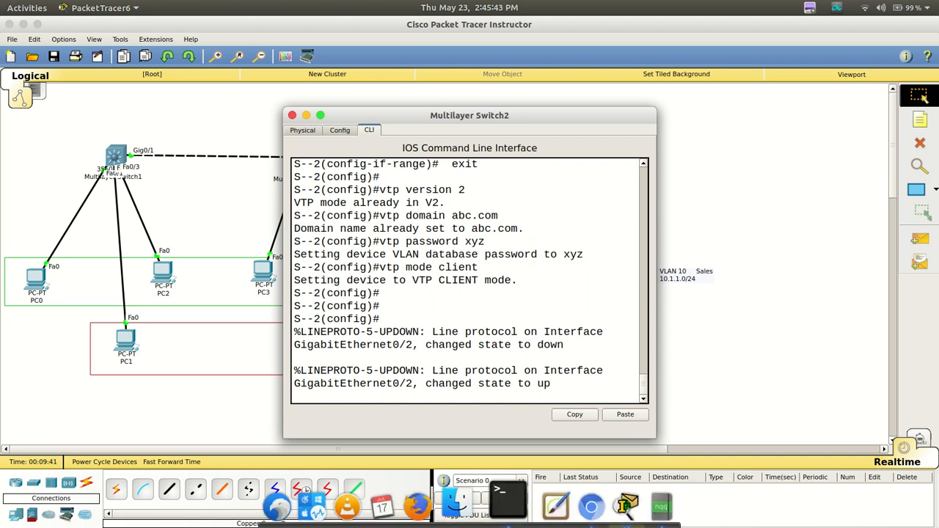
click(648, 511)
click(169, 194)
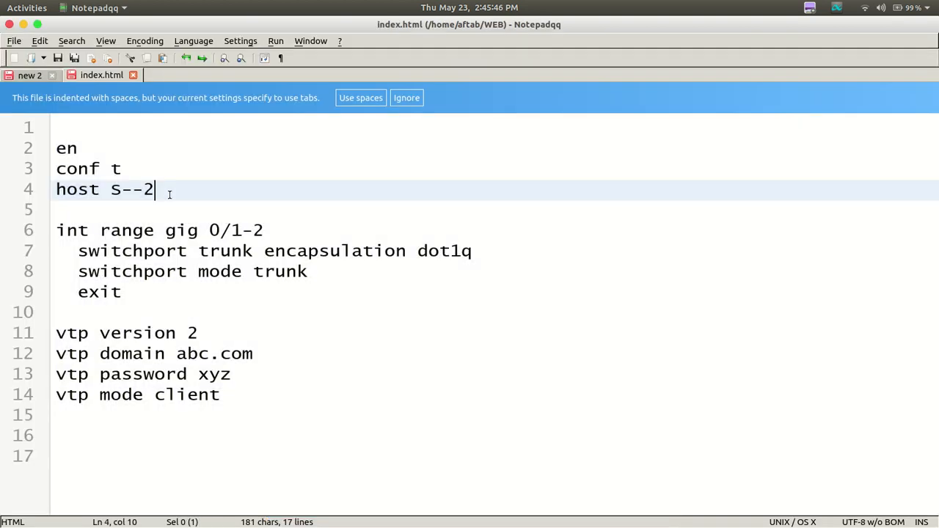
key(BackSpace)
text(3)
Copy the configuration script for hostname S--3
drag(83, 127, 198, 434)
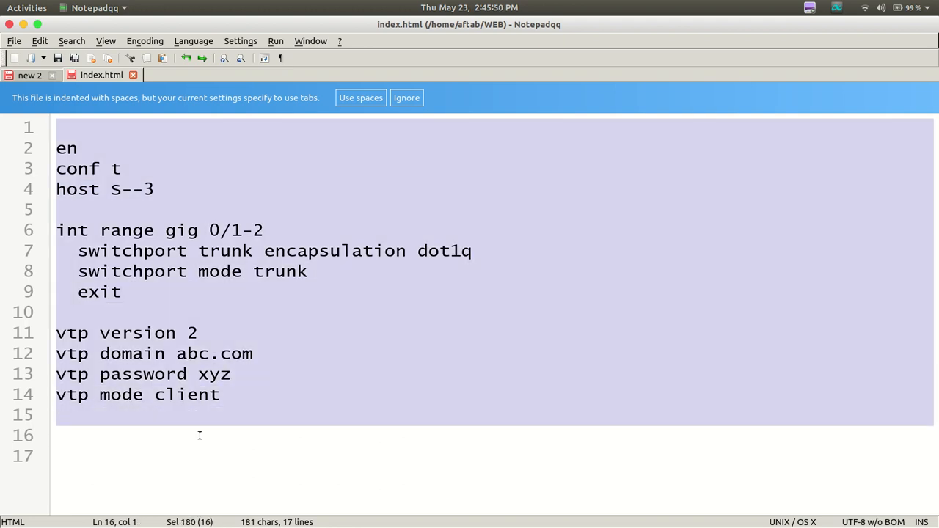
right_click(200, 396)
click(220, 412)
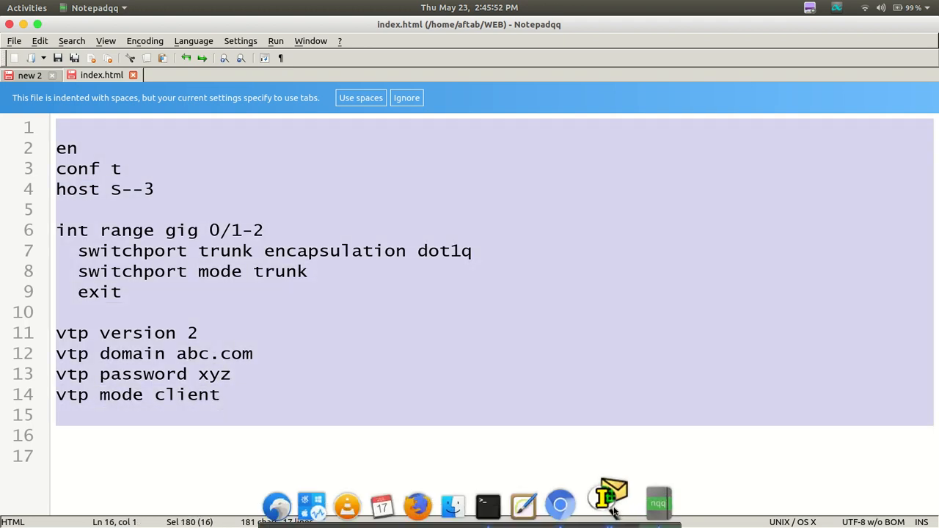
Return to Packet Tracer, close Multilayer Switch2's window, and paste the script, including the VTP password, at Multilayer Switch3's command prompt
click(608, 498)
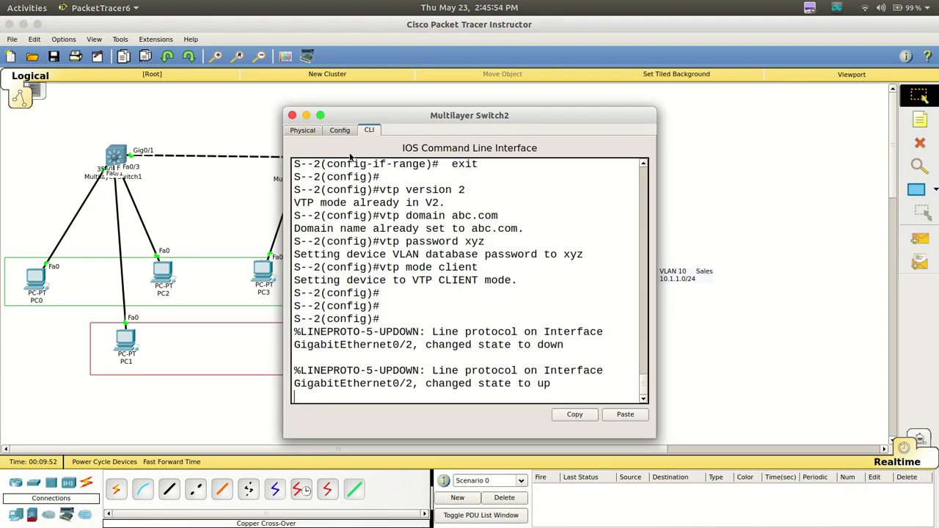
click(291, 116)
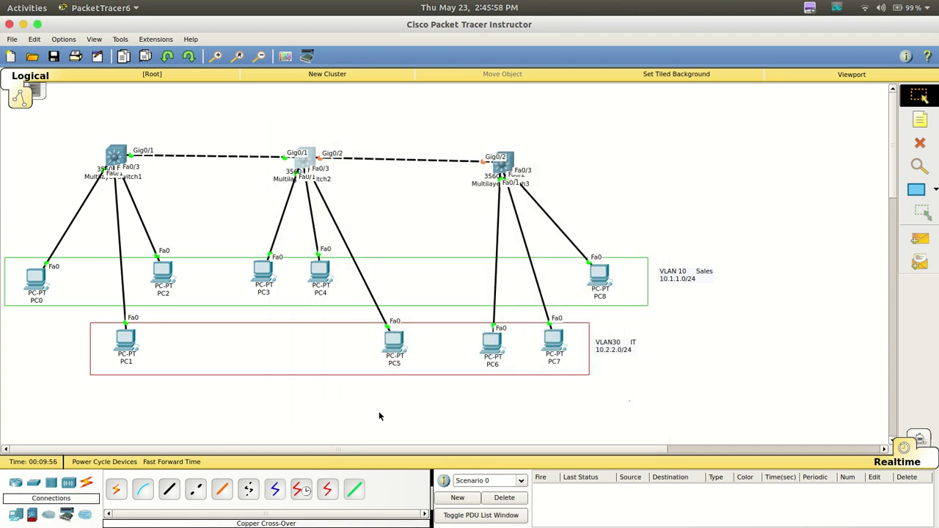
mouse_move(477, 518)
click(644, 503)
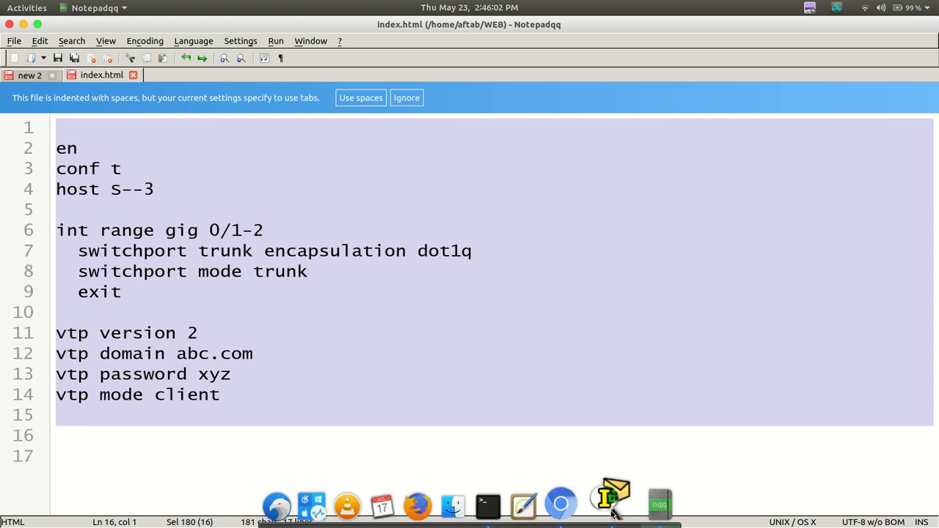
click(611, 496)
mouse_move(510, 159)
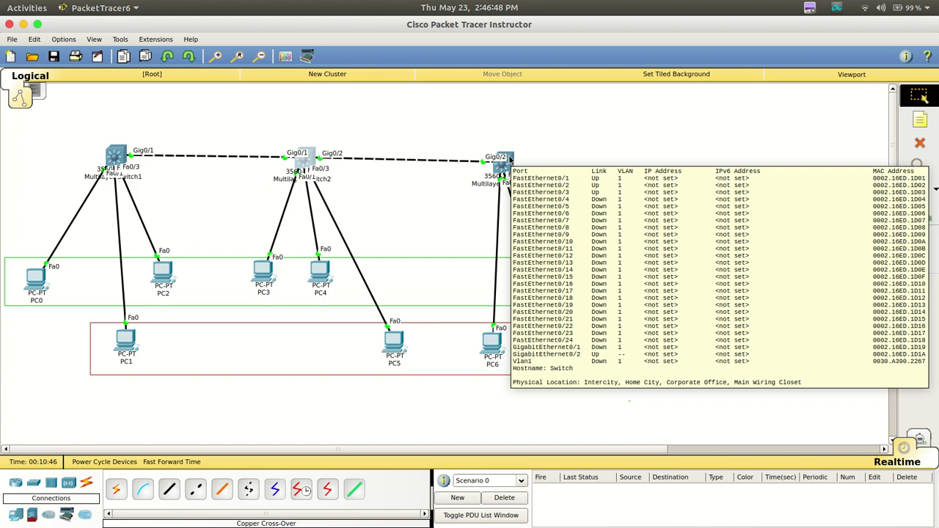
click(509, 160)
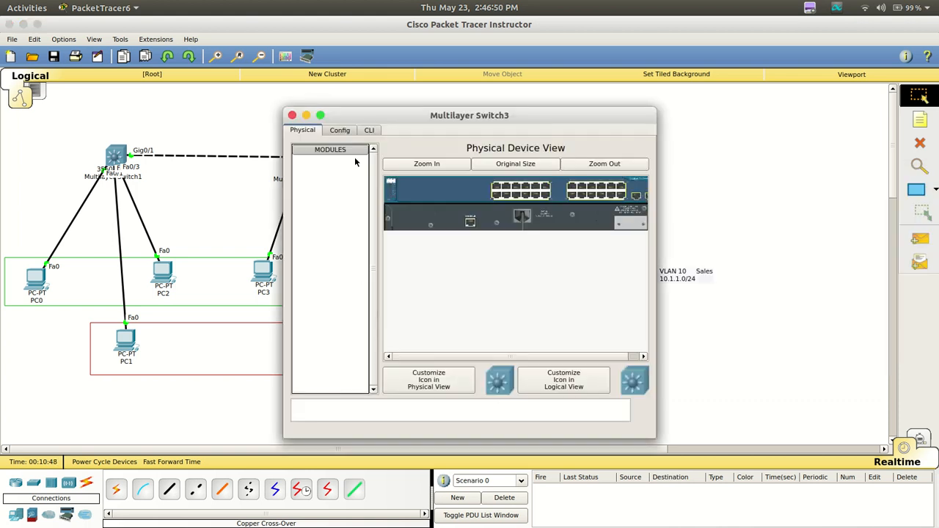
click(372, 130)
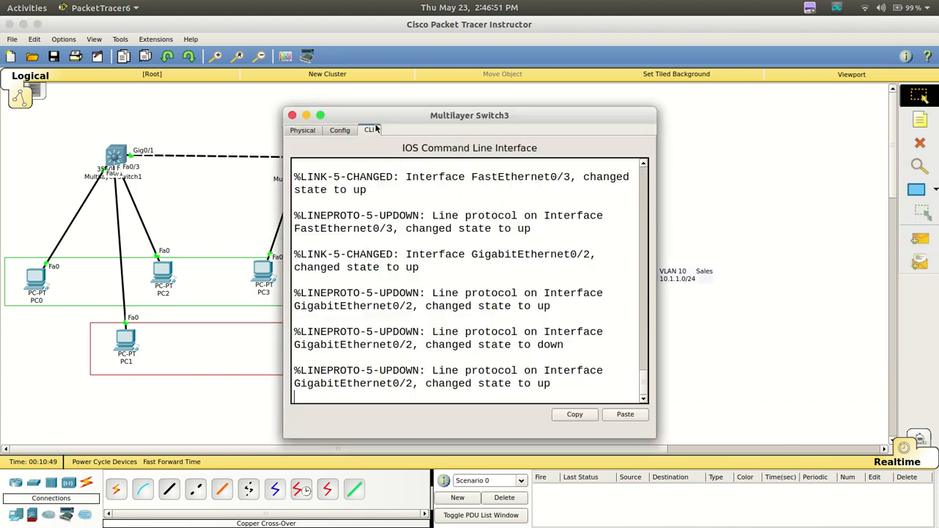
click(623, 414)
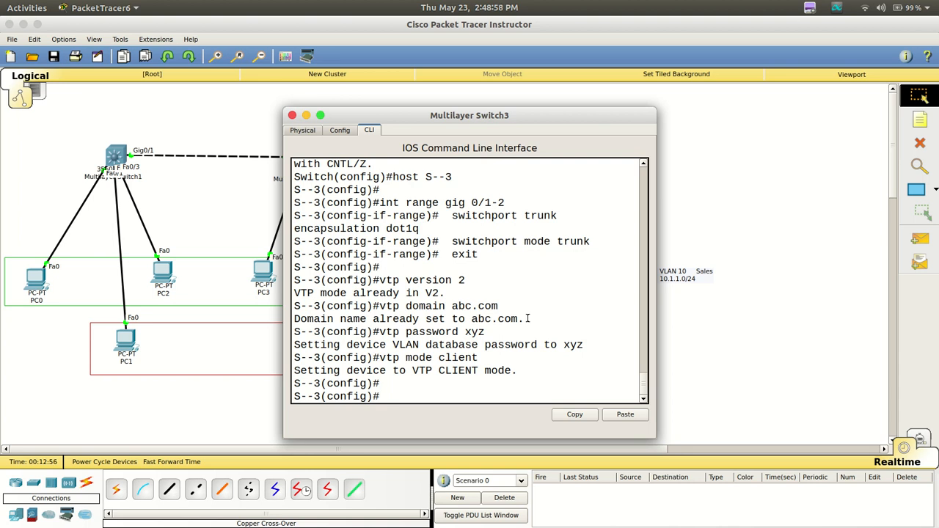
Try to create VLAN 10 from Multilayer Switch3's global configuration mode
key(Return)
key(Return)
key(Return)
key(Return)
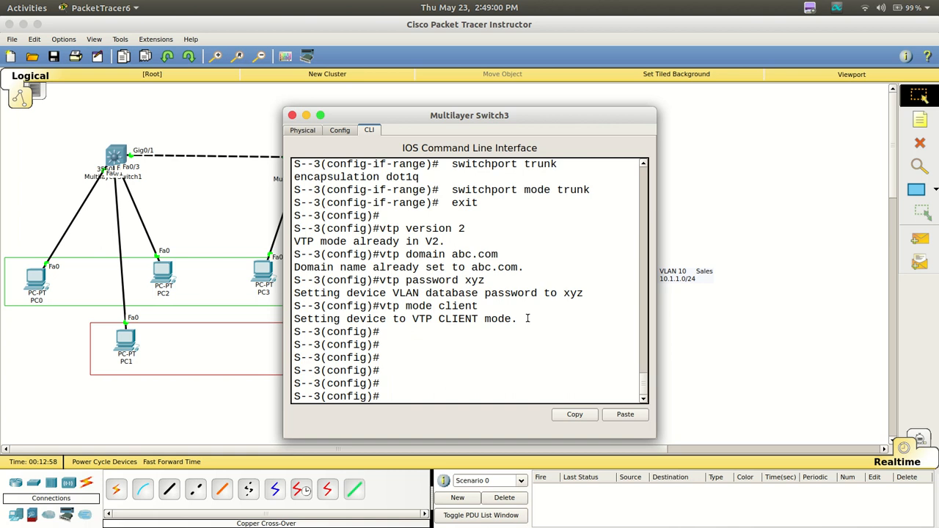
text(vlan 10)
key(Return)
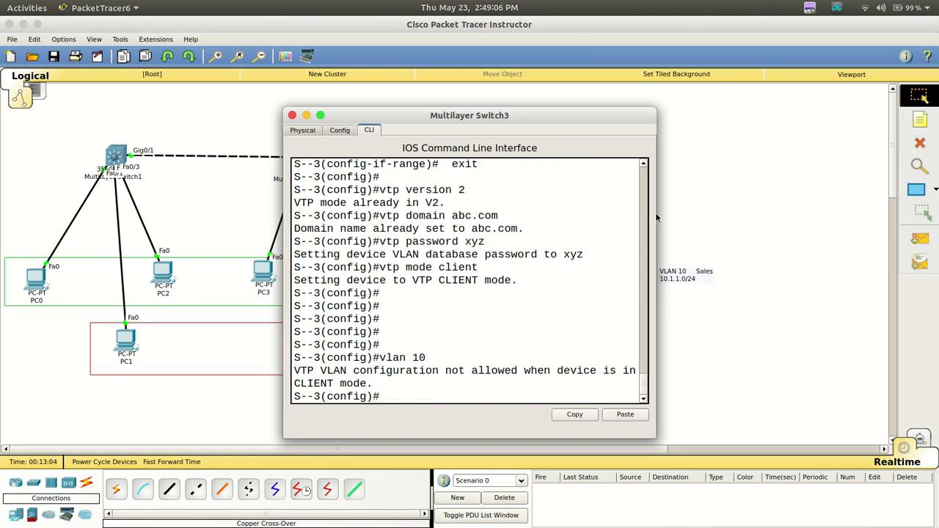
Widen Multilayer Switch3's window and list its VLANs with do sh vlan brief
drag(659, 212, 847, 209)
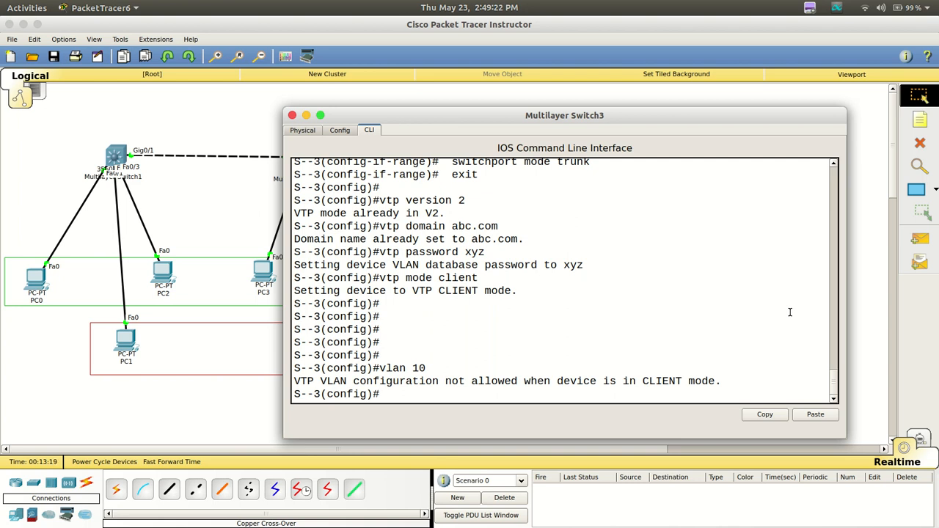
key(Return)
key(Return)
key(Return)
key(Return)
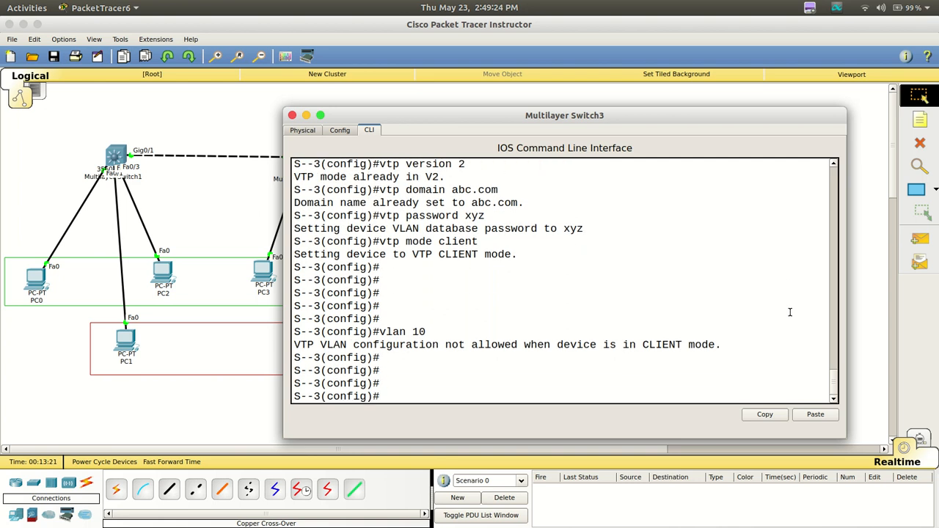
text(do h vl)
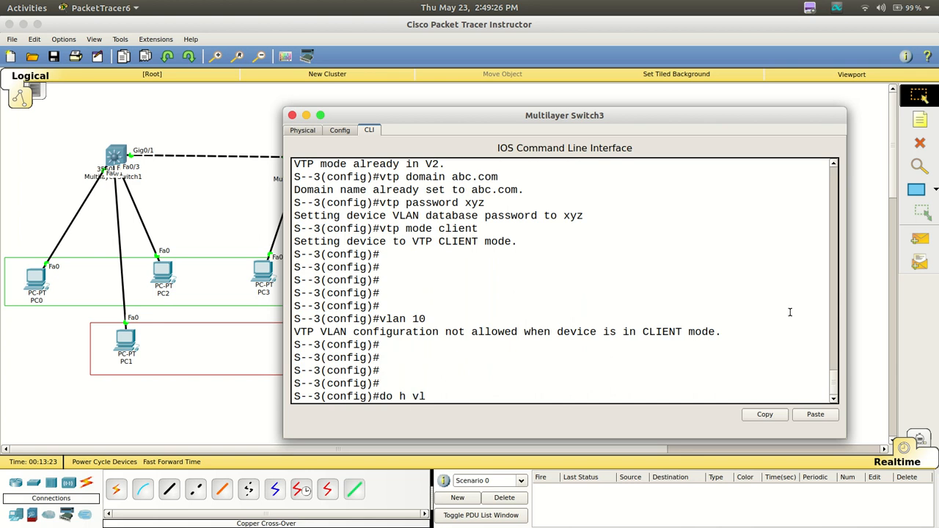
text(an brie)
text(f)
key(Return)
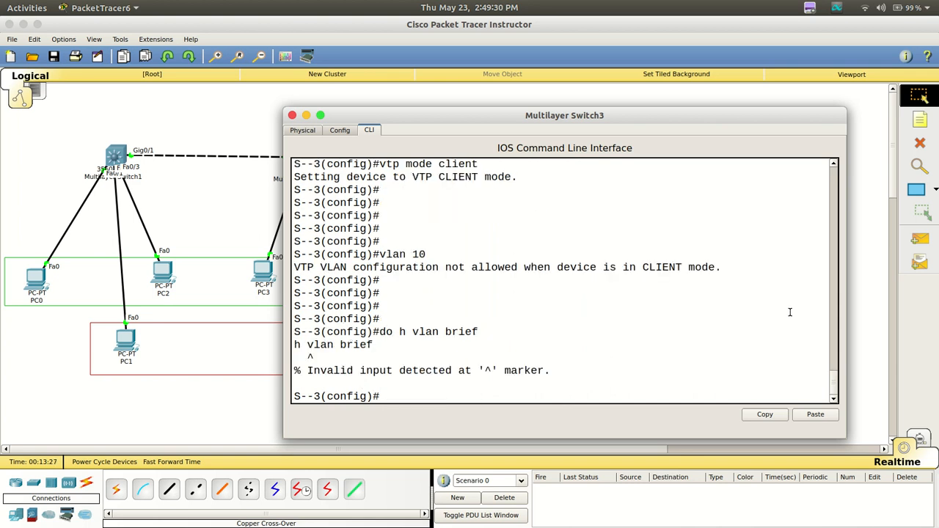
key(Up)
key(Left)
key(Left)
key(Left)
key(Left)
key(Left)
key(Left)
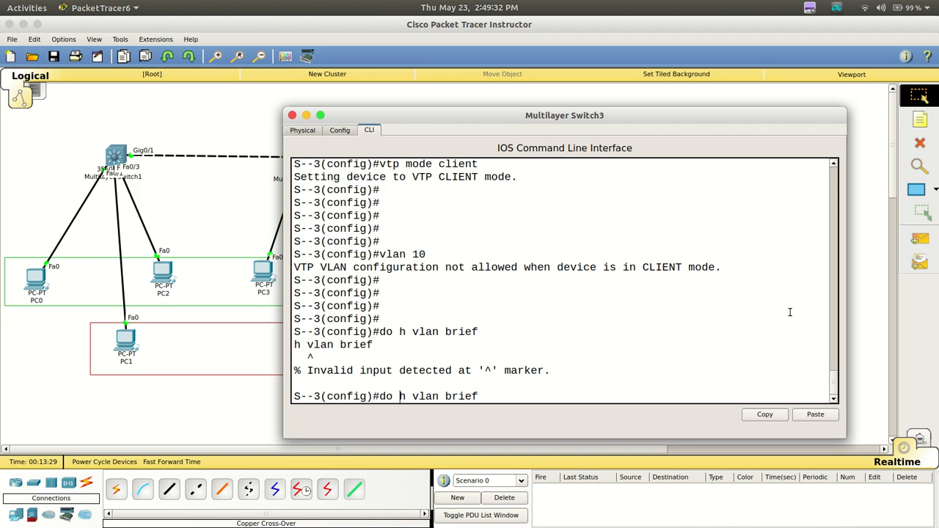
text(s)
key(Return)
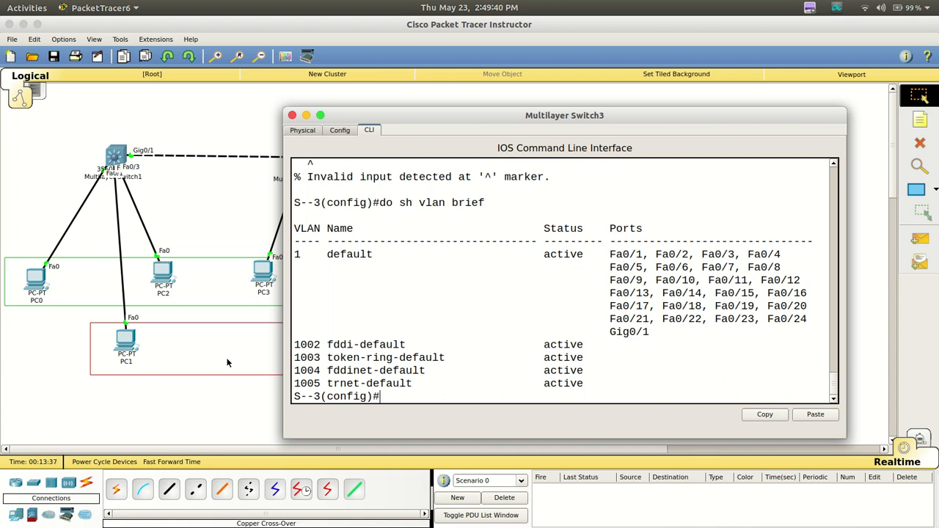
Bring up Multilayer Switch2's command line, widen its window, and list its VLANs with do sh vlan brief
click(197, 240)
click(307, 169)
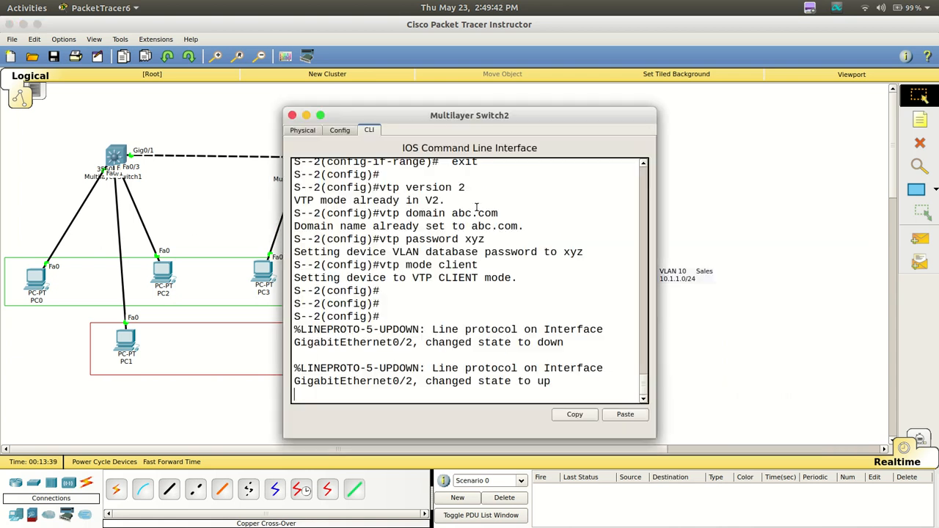
drag(658, 259, 901, 232)
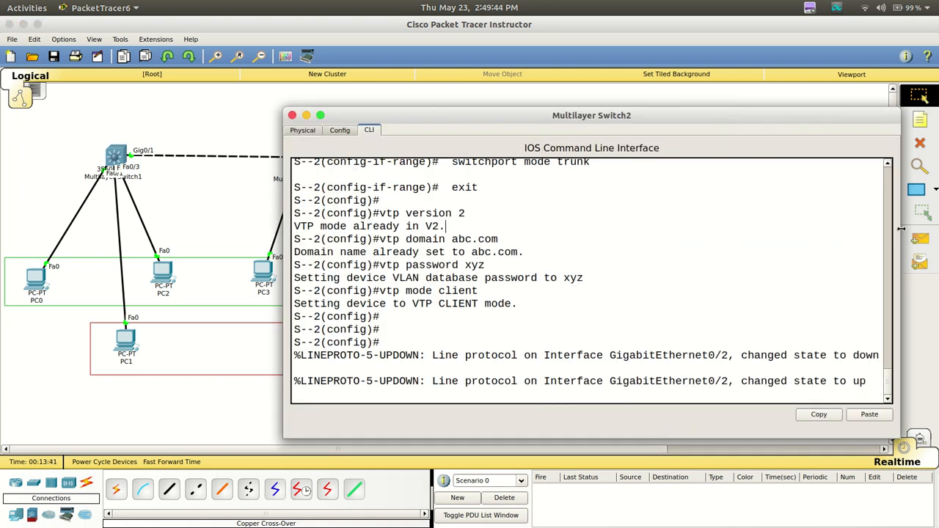
key(Return)
key(Return)
key(Return)
key(Return)
key(Return)
key(Return)
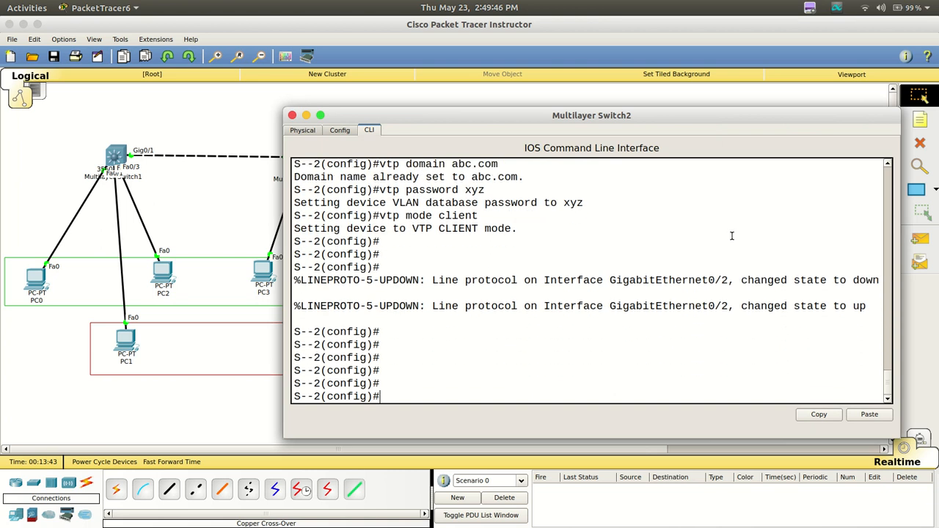
text(do sh vlan brief)
key(Return)
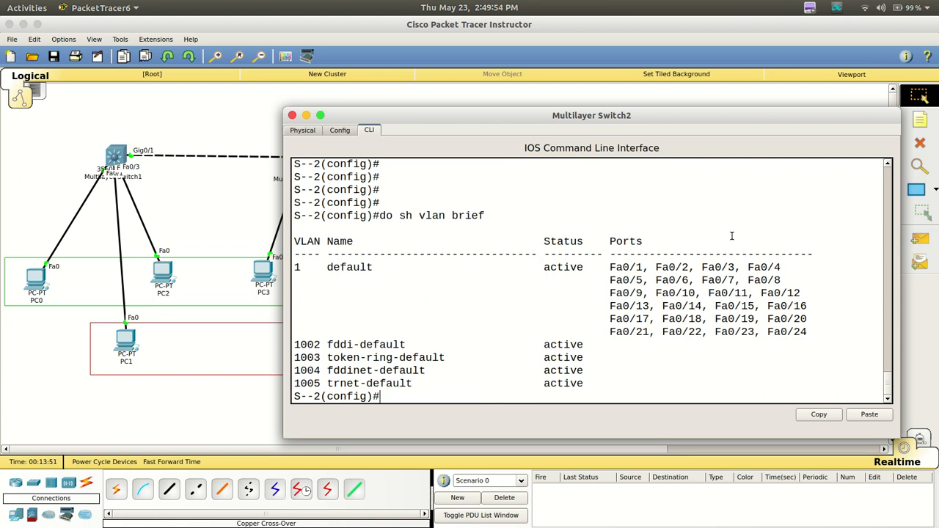
Open Multilayer Switch1's command line in a wider window and list its VLANs with do sh vlan brief
click(115, 154)
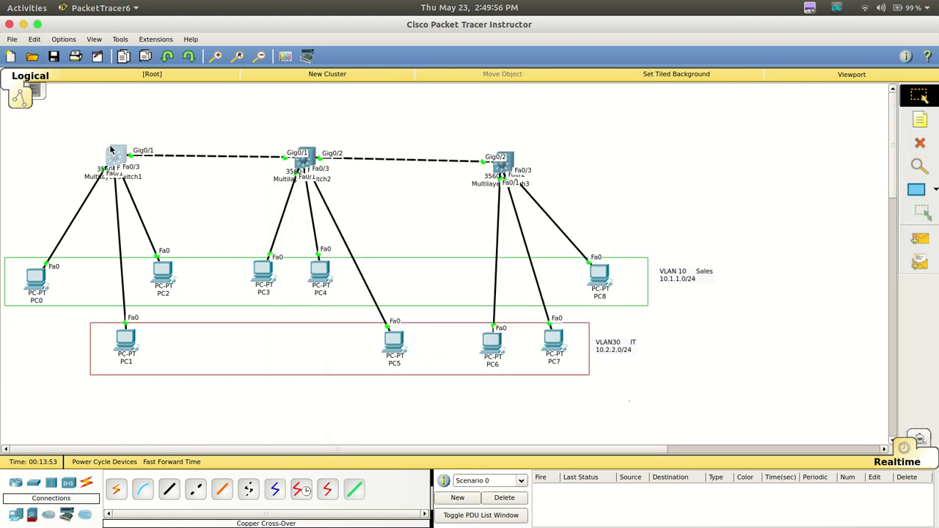
drag(671, 193, 833, 193)
click(598, 251)
text(do)
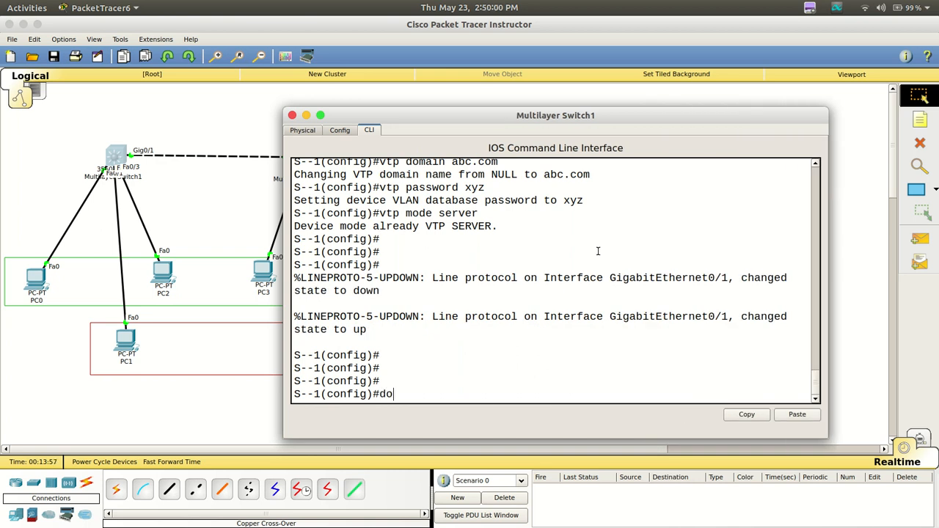
text( sh vlan brief)
key(Return)
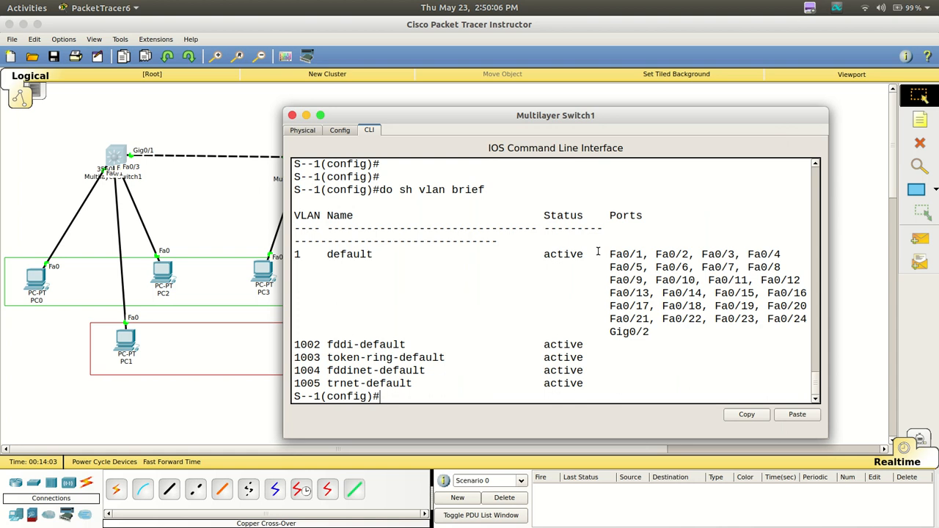
Create VLAN 10 on Multilayer Switch1 and name it Sales
key(Return)
key(Return)
key(Return)
key(Return)
key(Return)
key(Return)
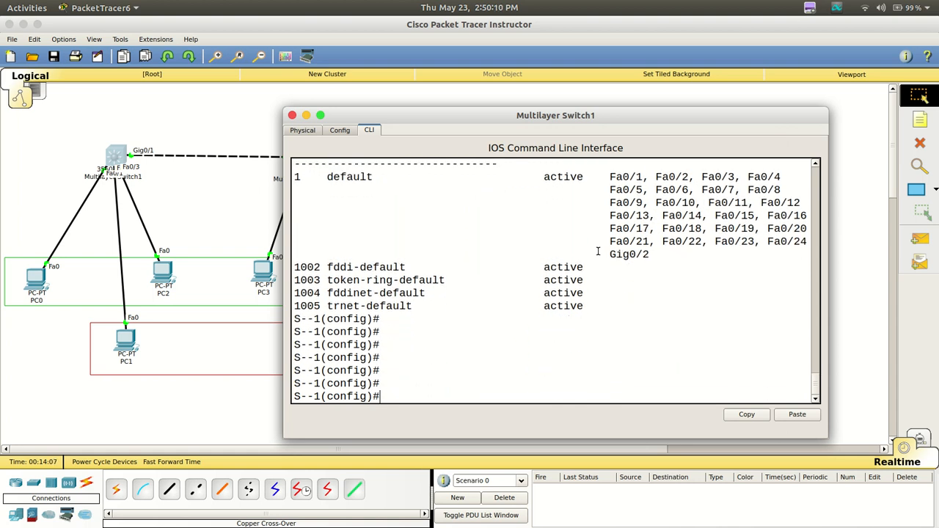
text(vlan 10)
key(Return)
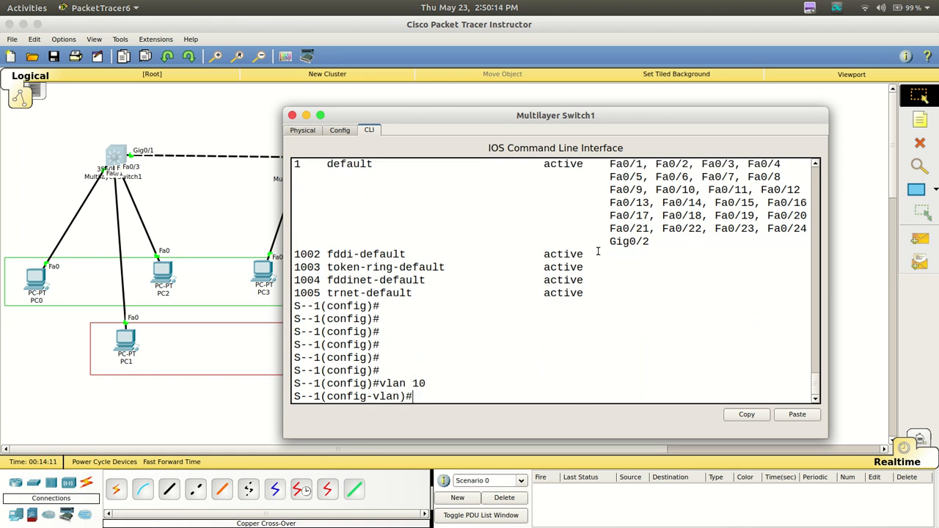
text(name Sales)
key(Return)
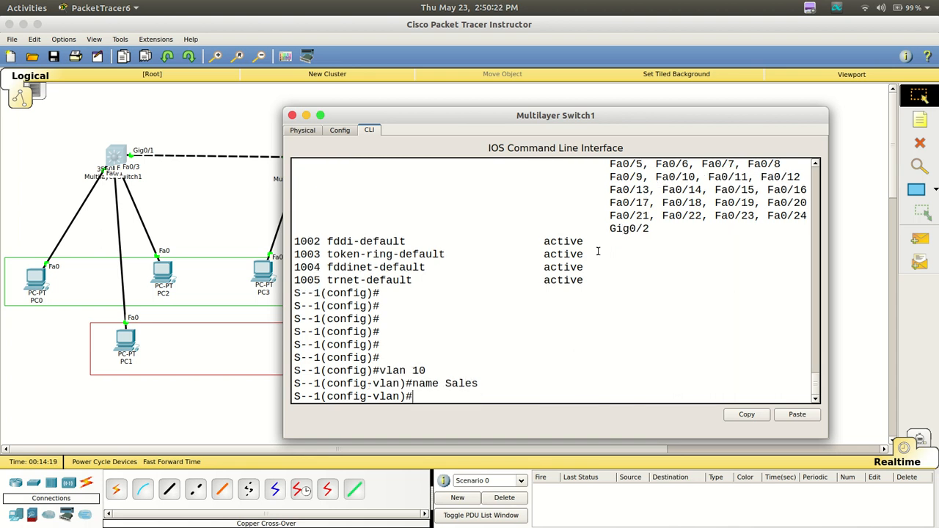
Create VLAN 20 on Multilayer Switch1, name it IT, and return to global configuration mode
key(Return)
key(Return)
key(Return)
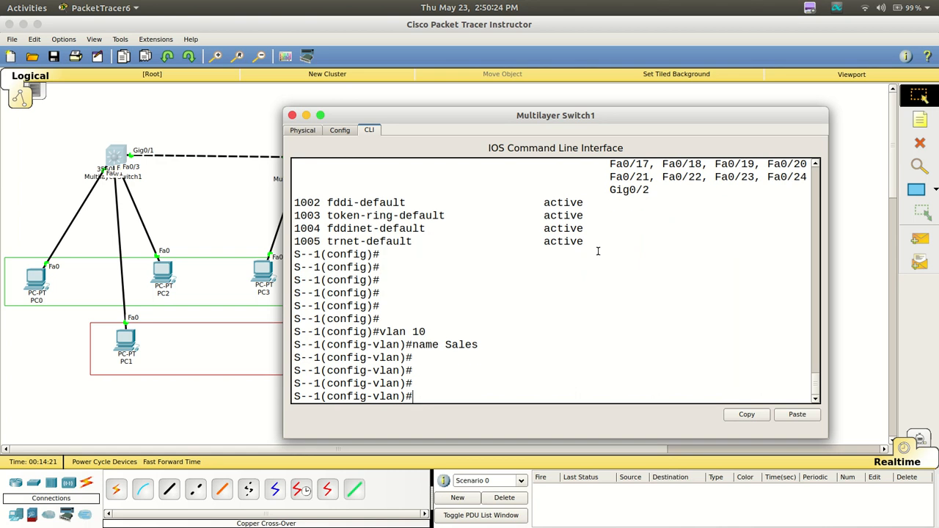
text(vlan 20)
key(Return)
text(name)
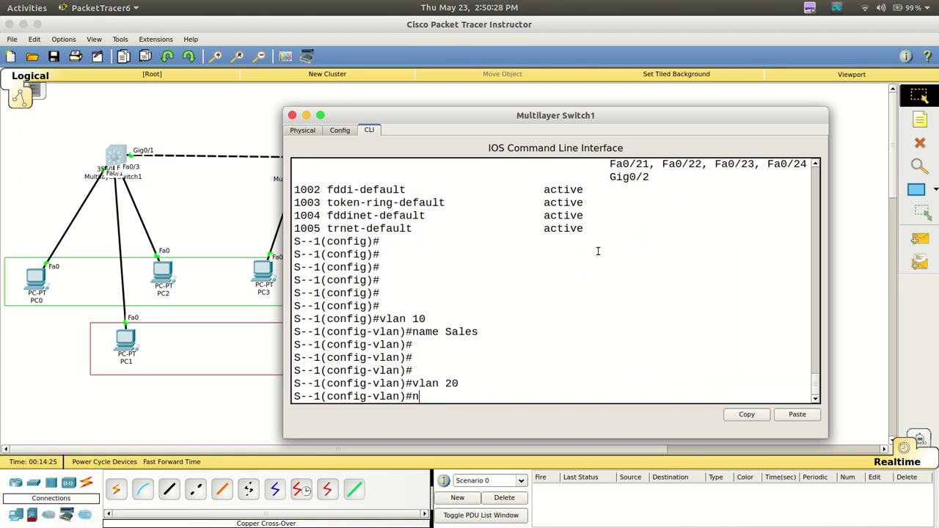
text(IT)
key(Return)
text(ex)
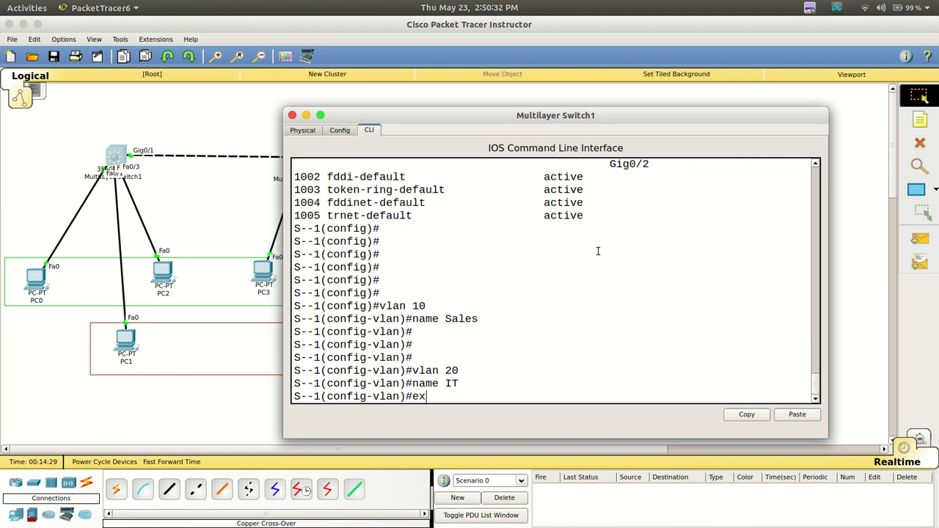
key(Return)
key(Return)
key(Return)
key(Return)
key(Return)
key(Return)
List Multilayer Switch1's VLANs again with do sh vlan brief
key(Up)
key(Up)
key(Up)
key(Up)
key(Up)
key(Up)
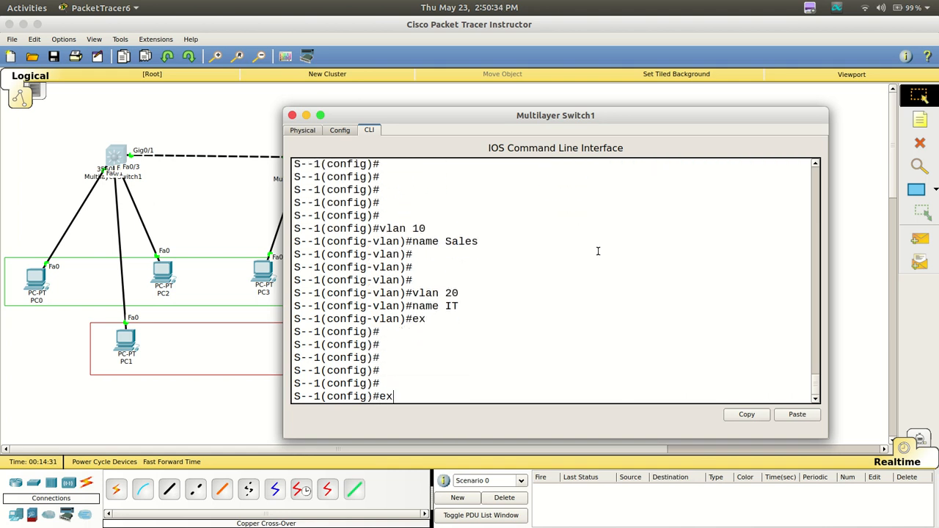
key(Return)
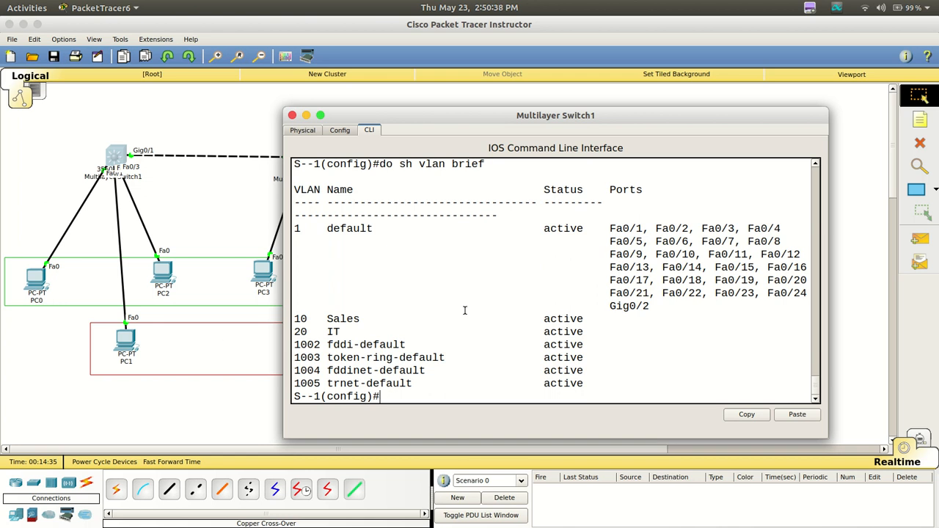
Bring up Multilayer Switch2's command line and list its VLANs with do sh vlan brief to check for propagated VLANs
click(205, 420)
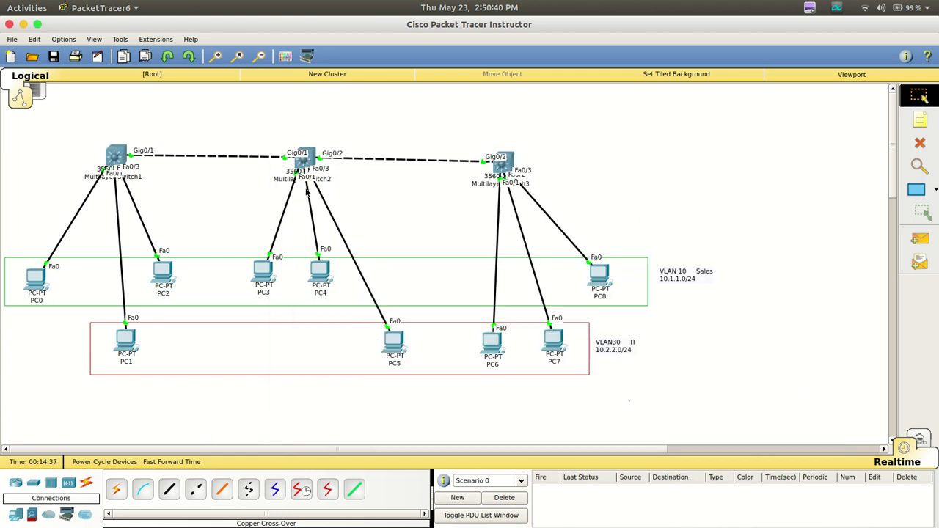
click(306, 163)
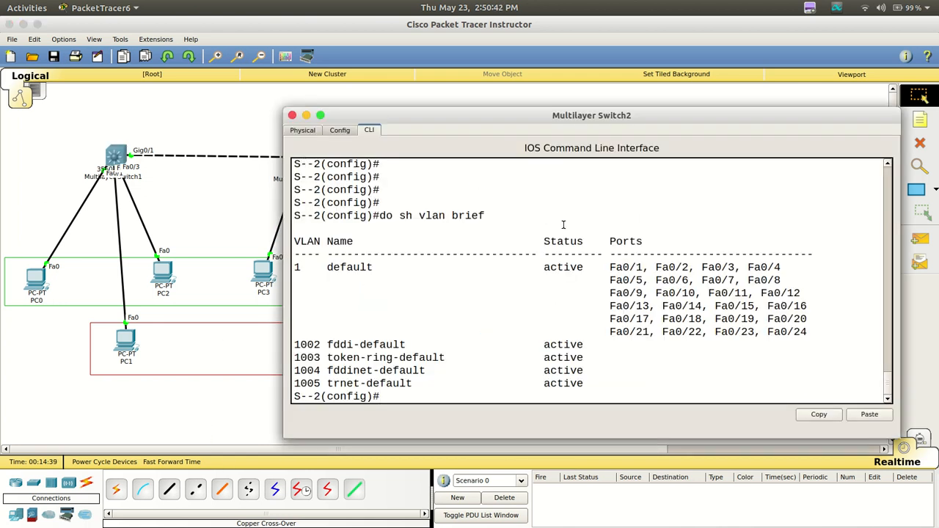
key(Return)
key(Return)
key(Return)
key(Return)
key(Return)
key(Return)
key(Return)
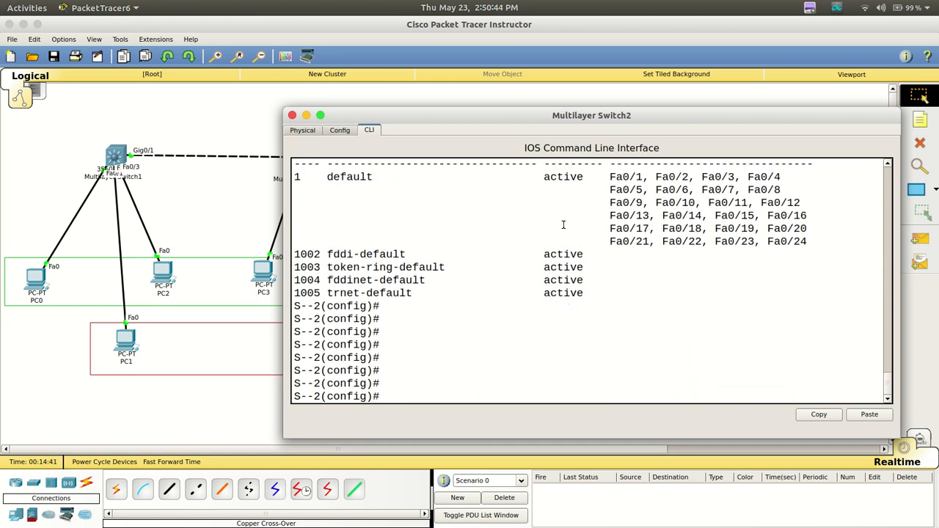
text(do sh vlan brief)
key(Return)
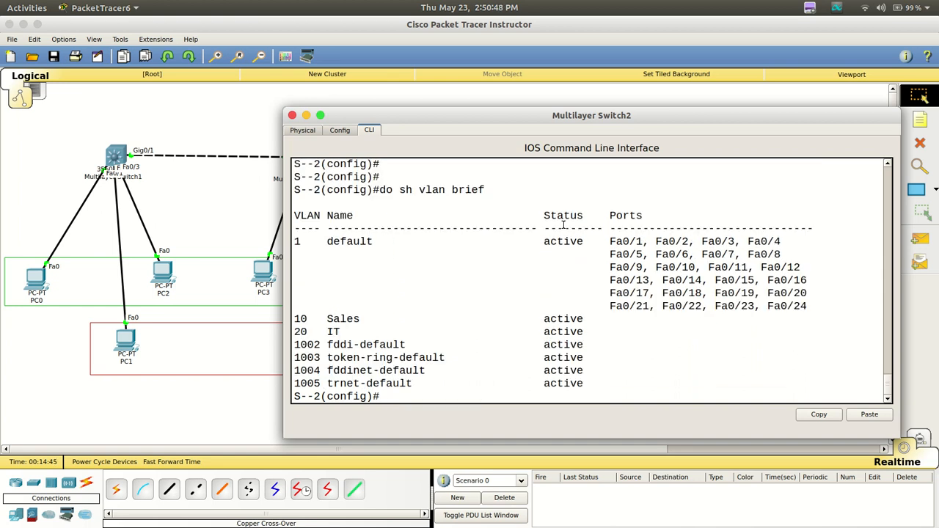
scroll(563, 225, up, 1)
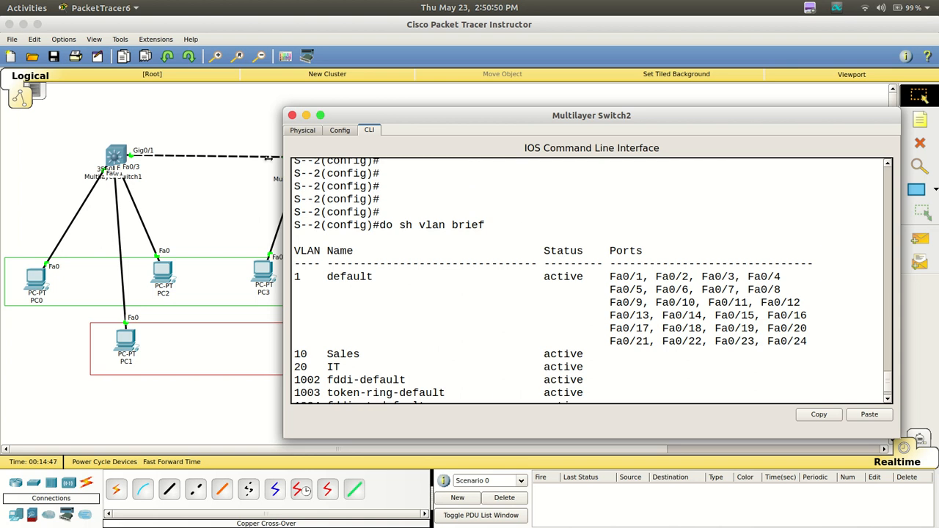
Bring up Multilayer Switch3's command line, list its VLANs with do sh vlan brief, and return to the topology after reviewing them
click(250, 136)
click(499, 169)
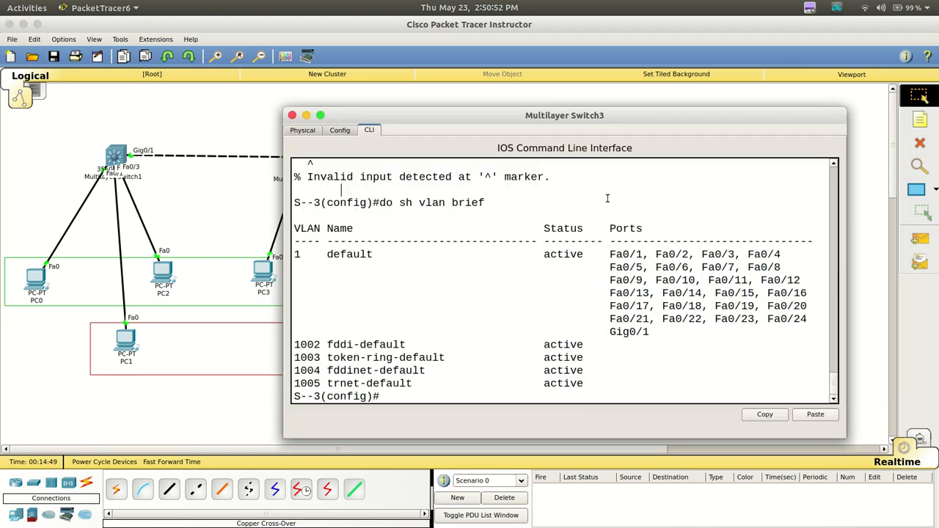
key(Return)
key(Return)
key(Return)
key(Return)
key(Return)
key(Return)
key(Return)
key(Return)
key(Return)
key(Return)
text(do sh vlan brief)
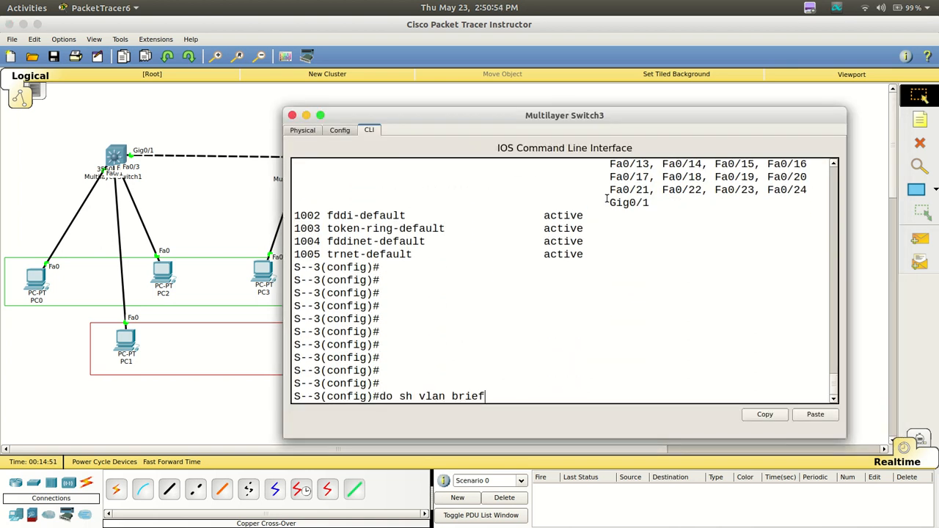
key(Return)
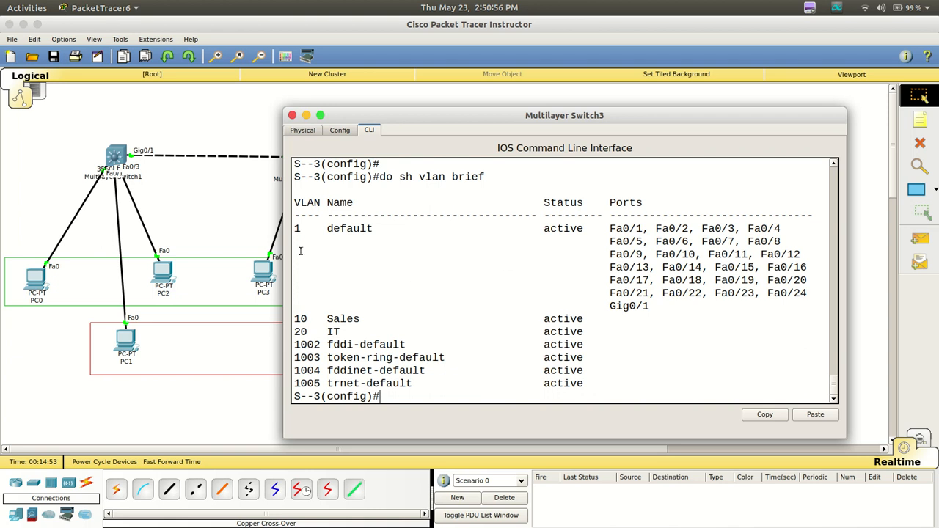
click(230, 196)
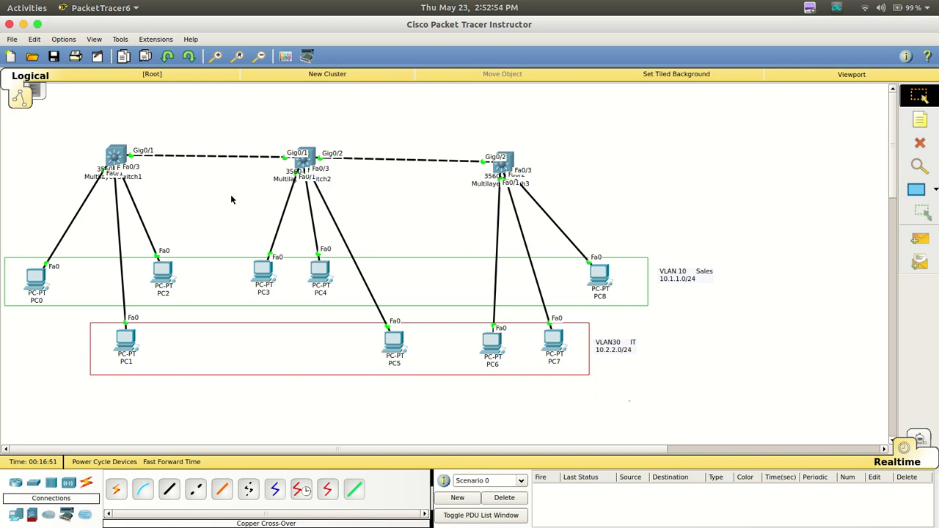
click(499, 166)
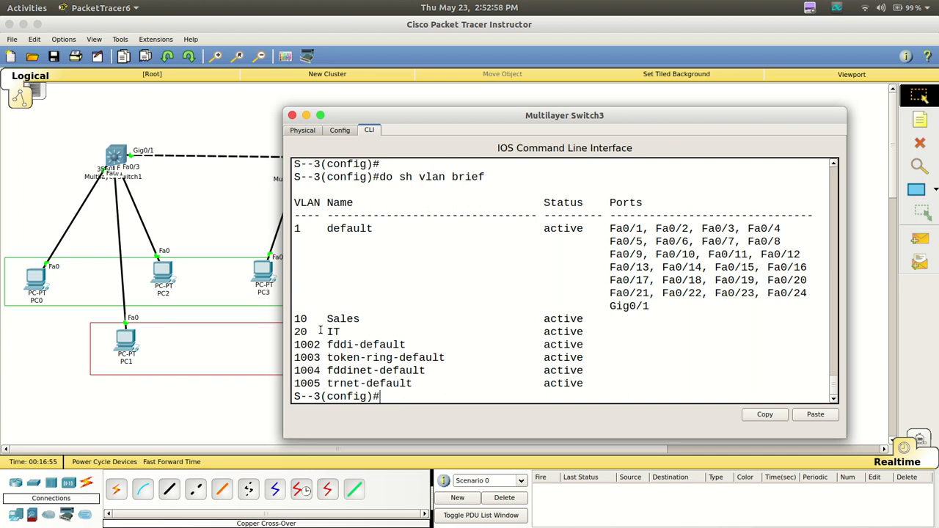
click(156, 144)
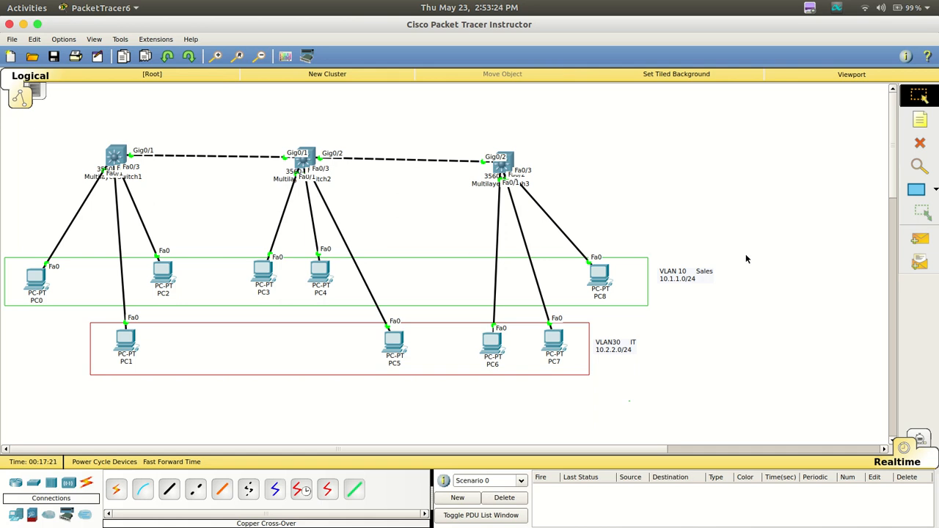
Correct the note beside the red IT network area so its VLAN reads VLAN 20
double_click(612, 345)
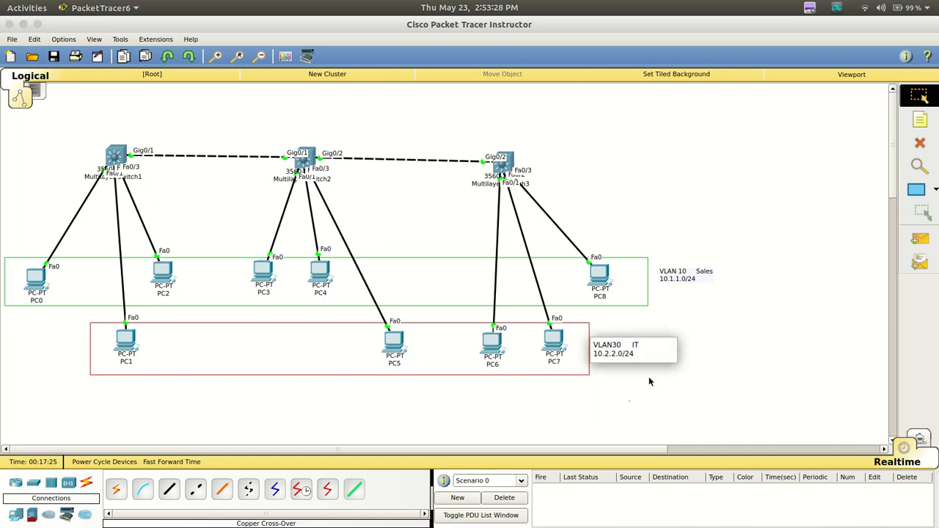
key(BackSpace)
key(BackSpace)
text(20)
click(807, 363)
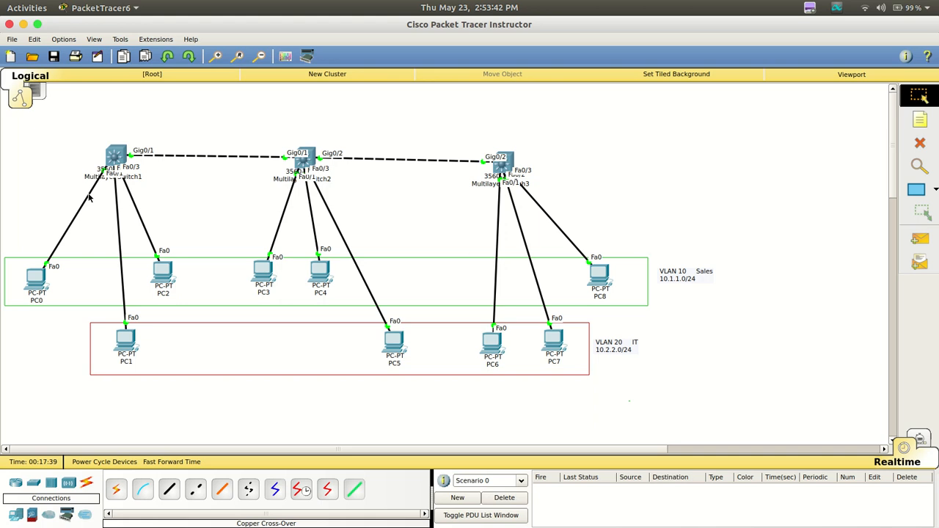
Switch to index.html in Notepadqq and add space for new commands below the vtp mode client line
mouse_move(38, 283)
mouse_move(514, 525)
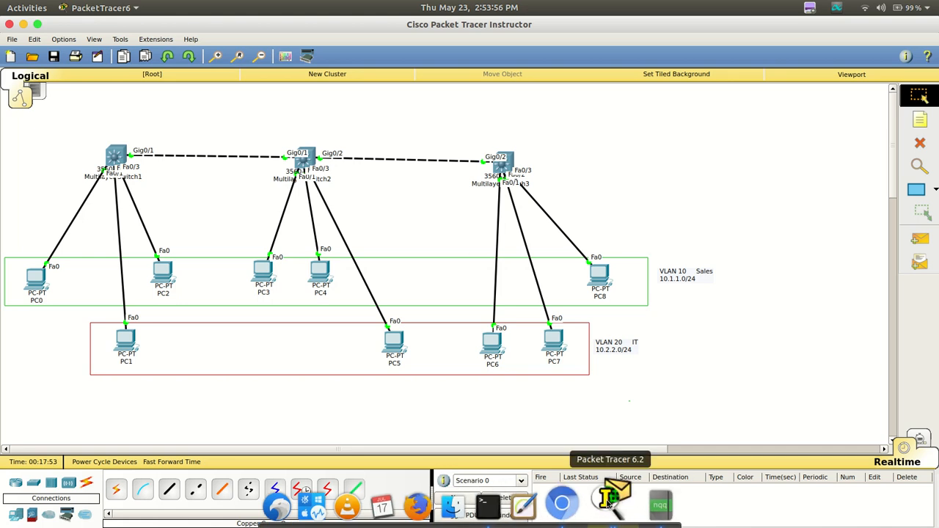
click(653, 502)
click(516, 317)
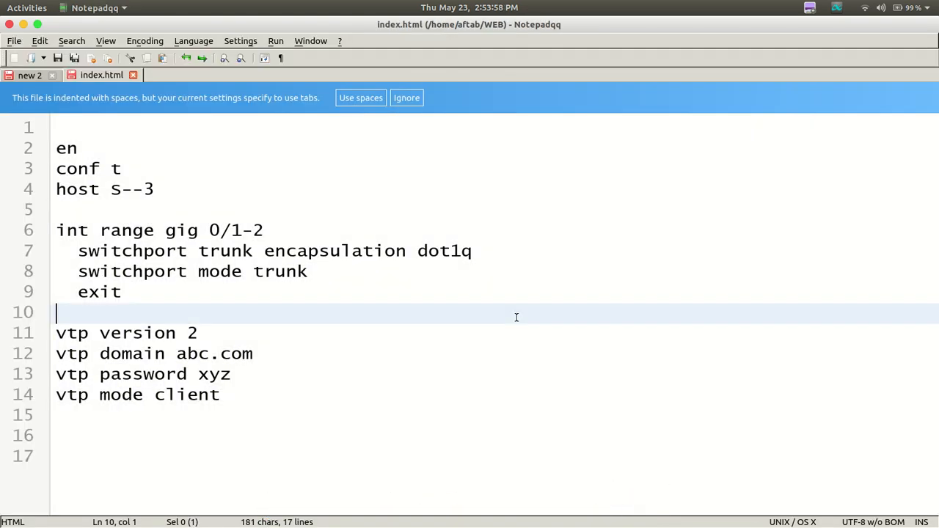
drag(367, 462, 2, 48)
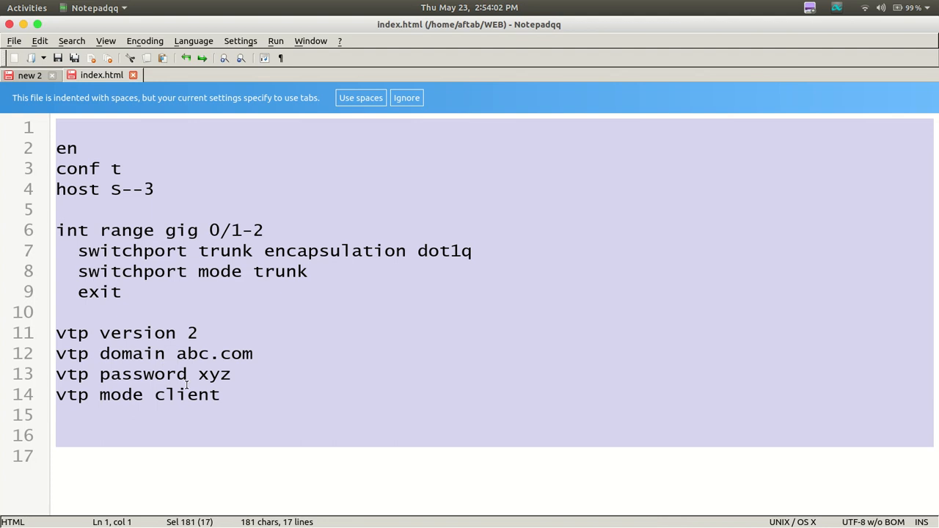
click(90, 432)
key(Return)
key(Return)
key(Return)
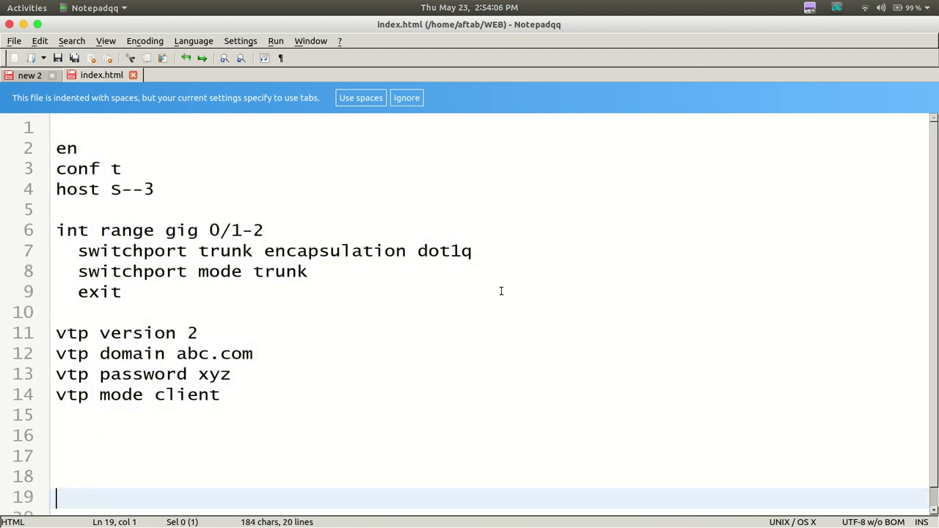
key(BackSpace)
key(BackSpace)
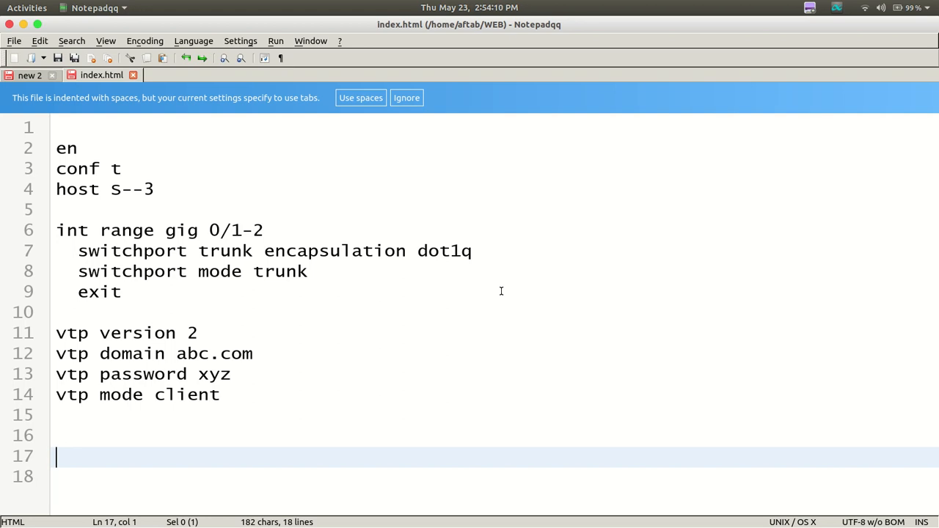
Write the line int ra fa 0/1-2 with an indented switchport mode access line beneath it
text(int ra fa 0)
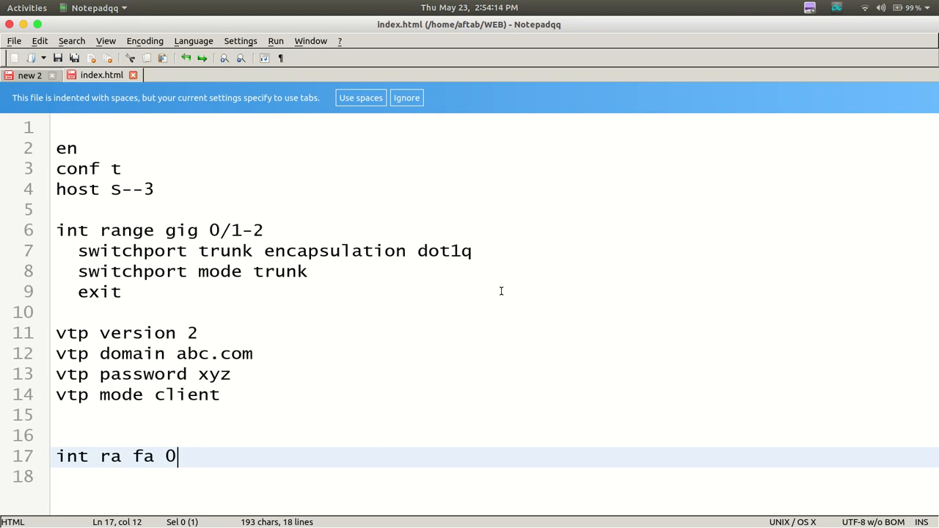
text(/1-2)
key(Return)
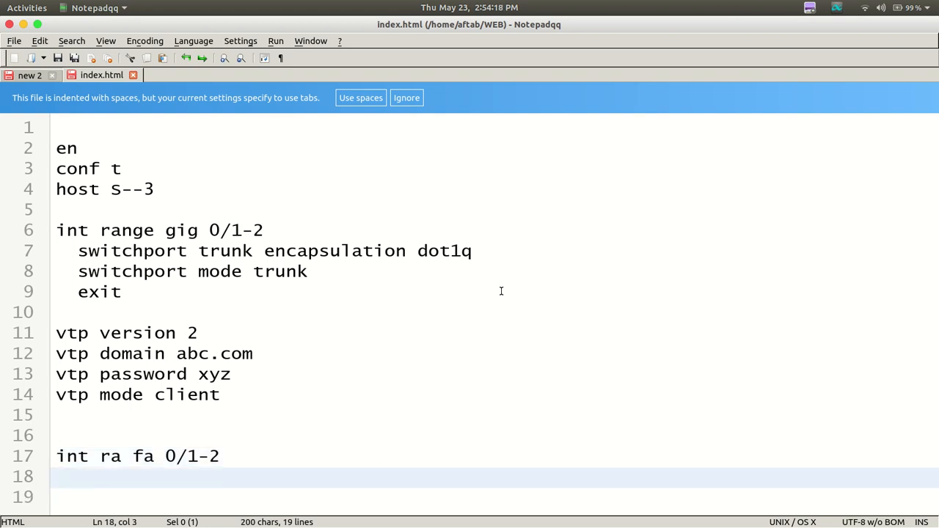
text(switchport maod)
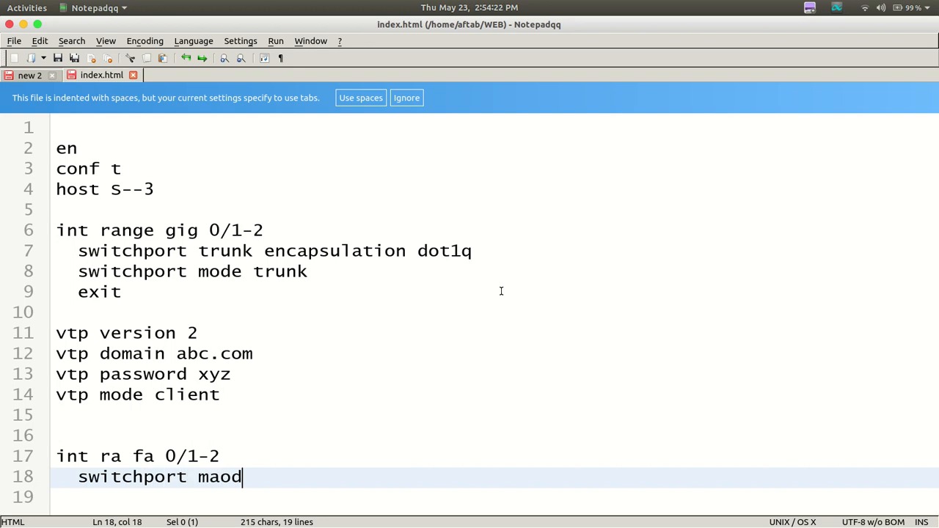
text(e access)
key(Return)
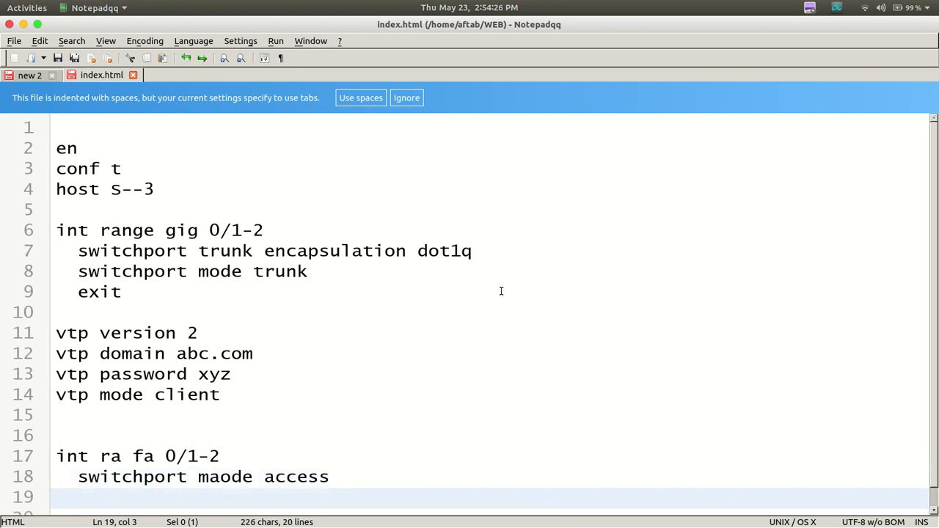
key(Left)
key(Left)
key(Left)
key(Left)
key(Left)
key(Left)
key(Left)
key(Left)
key(Left)
key(Left)
key(Left)
key(Left)
key(BackSpace)
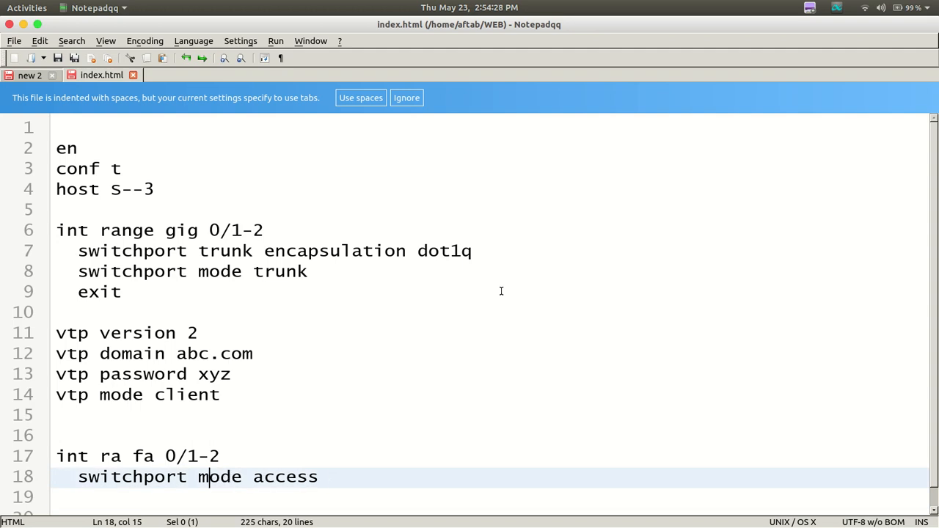
Complete the fa 0/1-2 block with the lines switchport access vlan 10 and exit
key(Down)
text(swit)
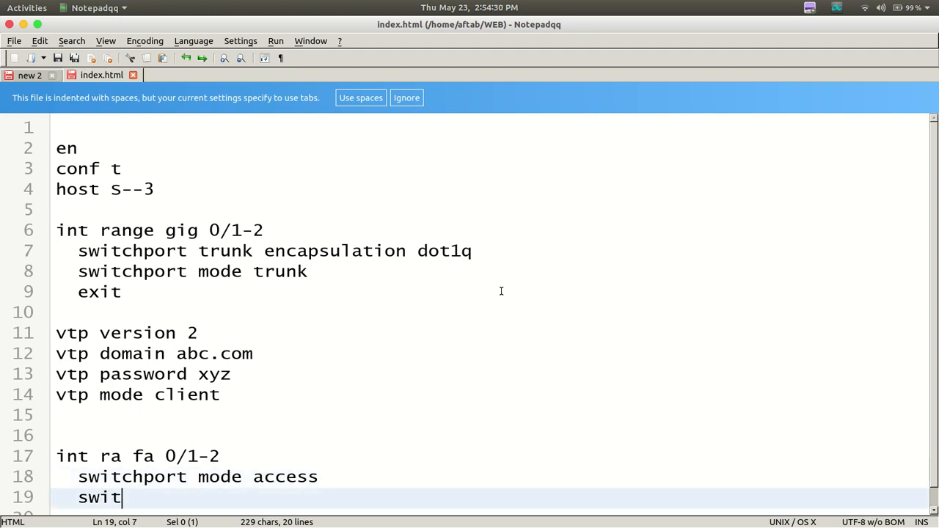
text(chport )
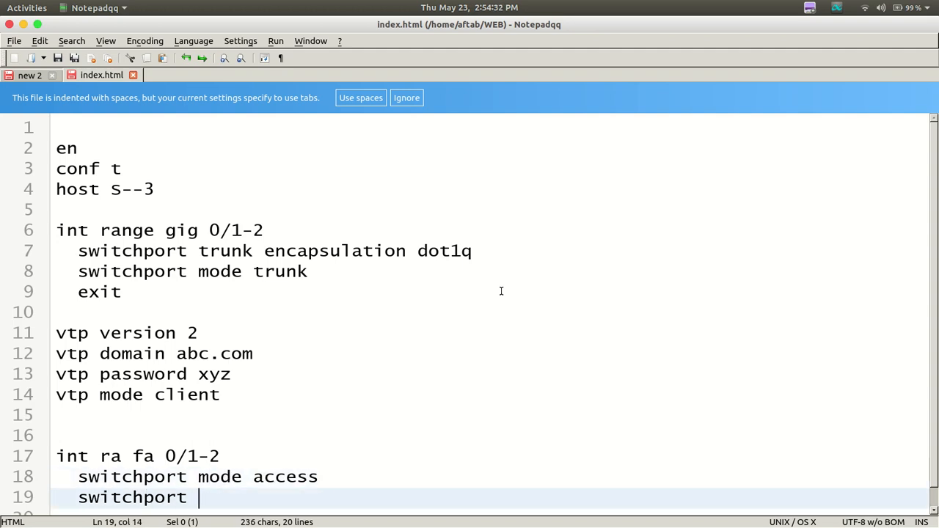
text(access vl)
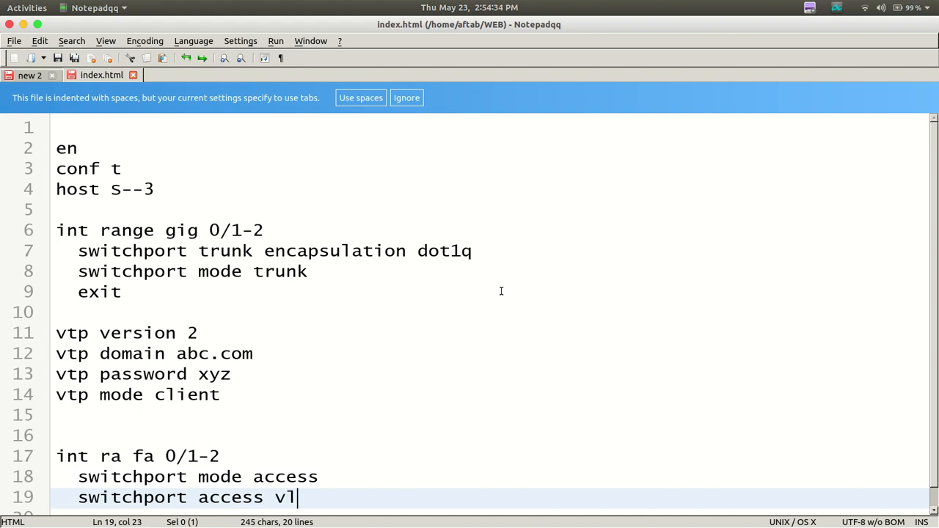
text(an 10)
key(Return)
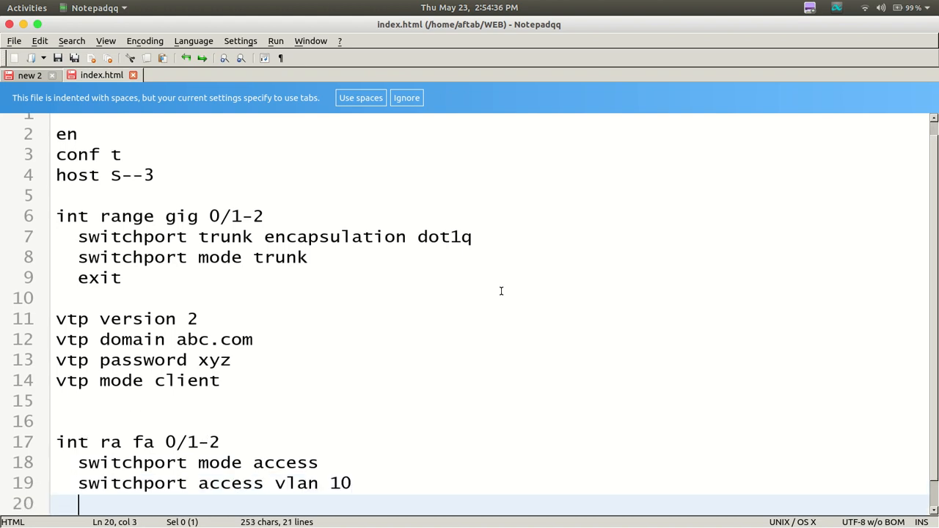
text(exit)
key(Return)
key(Return)
Start a second interface block with the line int ra fa 0/3
text(int )
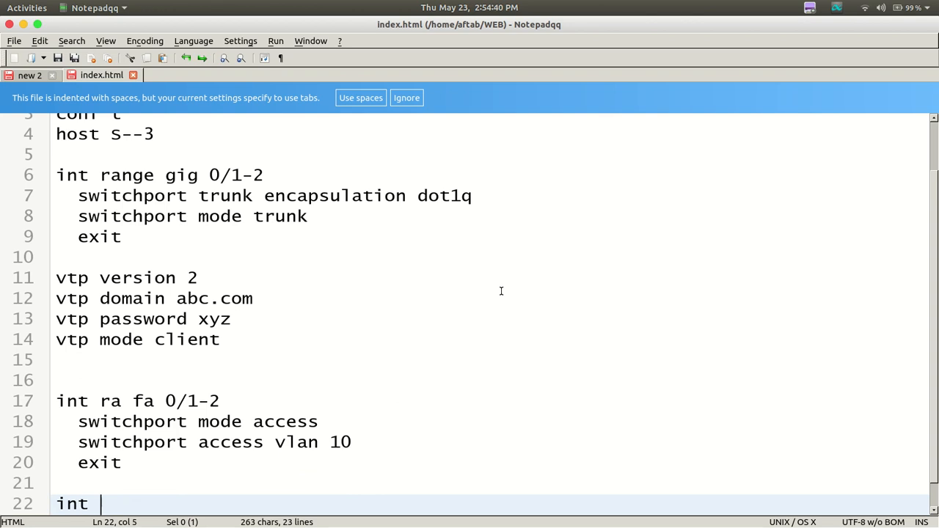
text(ra fa)
key(BackSpace)
key(BackSpace)
key(BackSpace)
text(ra fa 0/)
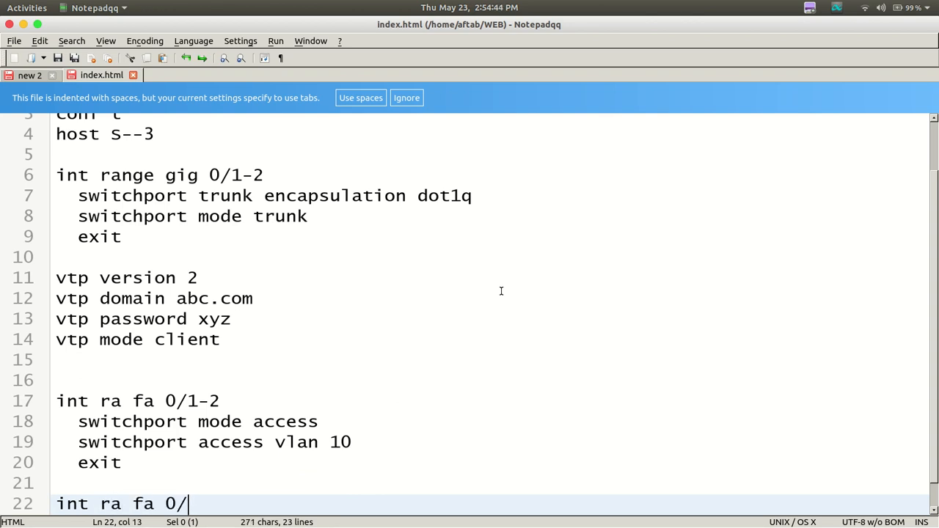
text(3)
Copy the access mode, access VLAN and exit lines from the fa 0/1-2 block and paste them under int ra fa 0/3
drag(57, 422, 121, 462)
right_click(123, 440)
click(140, 460)
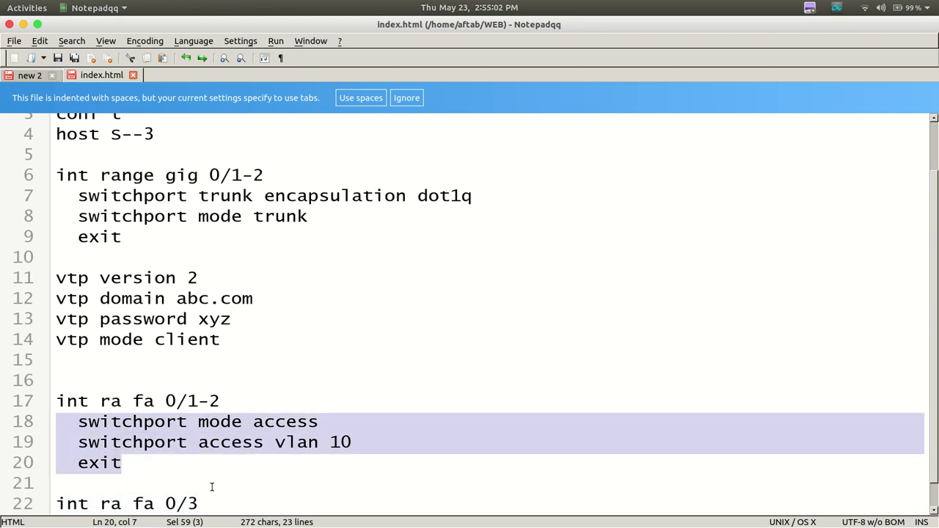
click(212, 499)
key(Return)
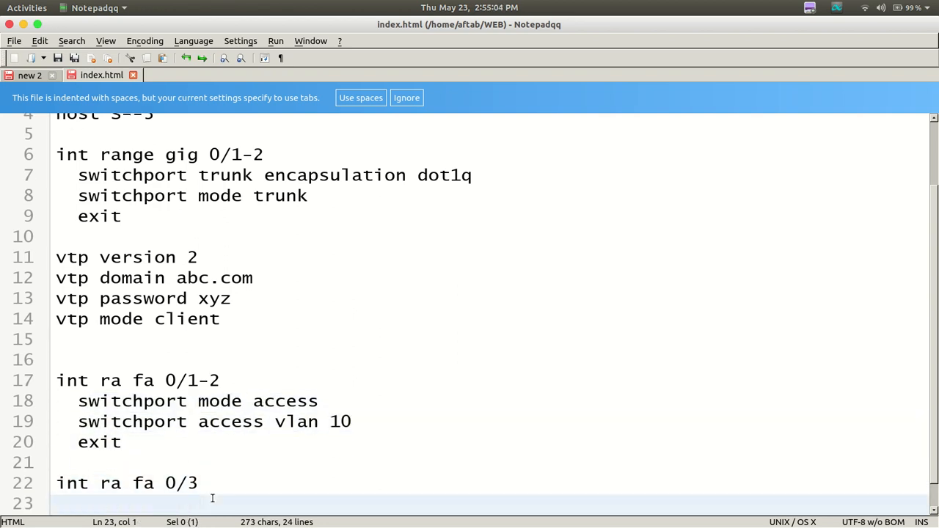
key(Return)
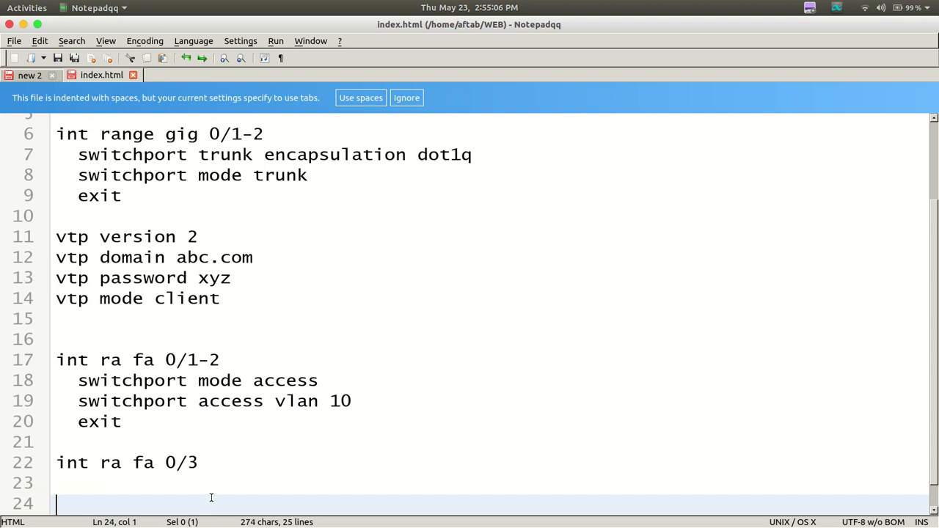
drag(60, 380, 130, 415)
right_click(129, 415)
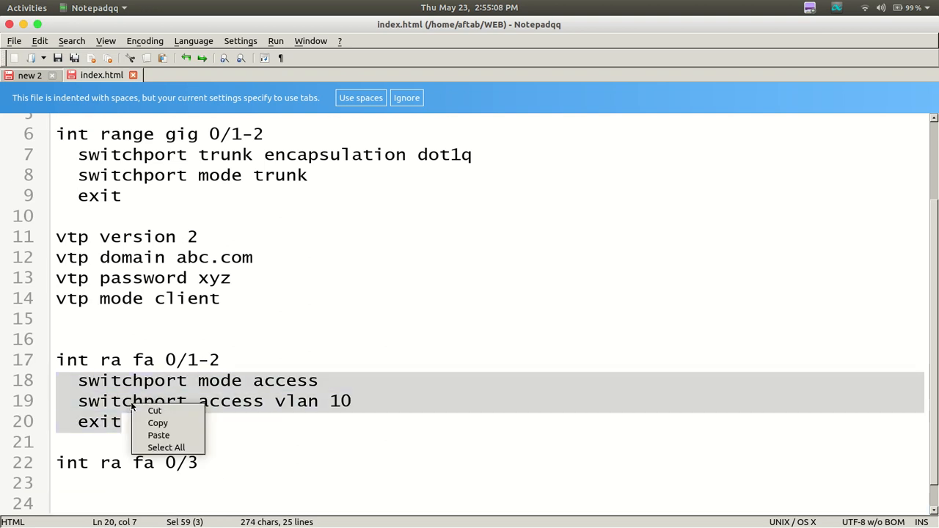
click(157, 423)
click(83, 483)
right_click(83, 484)
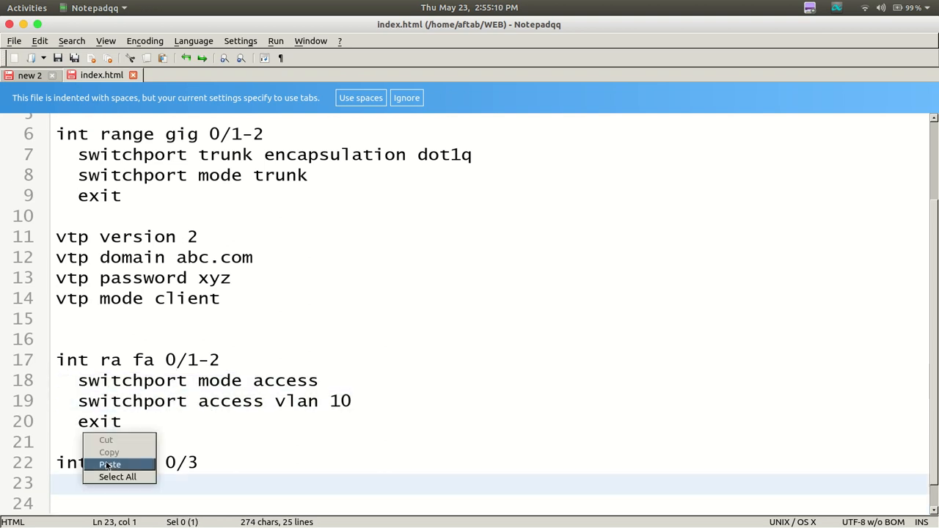
click(104, 464)
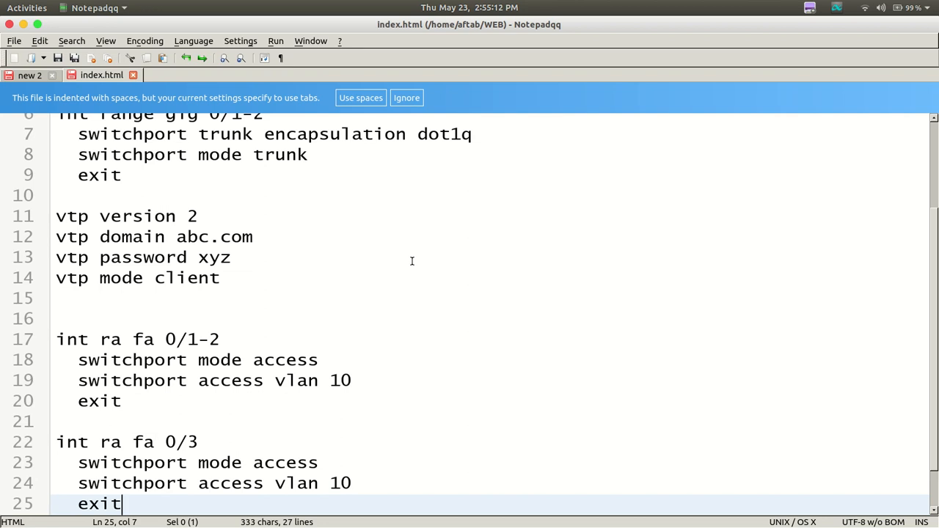
Set the access VLAN in the fa 0/3 block to 20 and add blank lines after its exit line
key(Up)
key(Down)
key(Left)
key(Left)
key(Left)
key(Left)
key(Left)
key(Left)
key(Left)
key(Left)
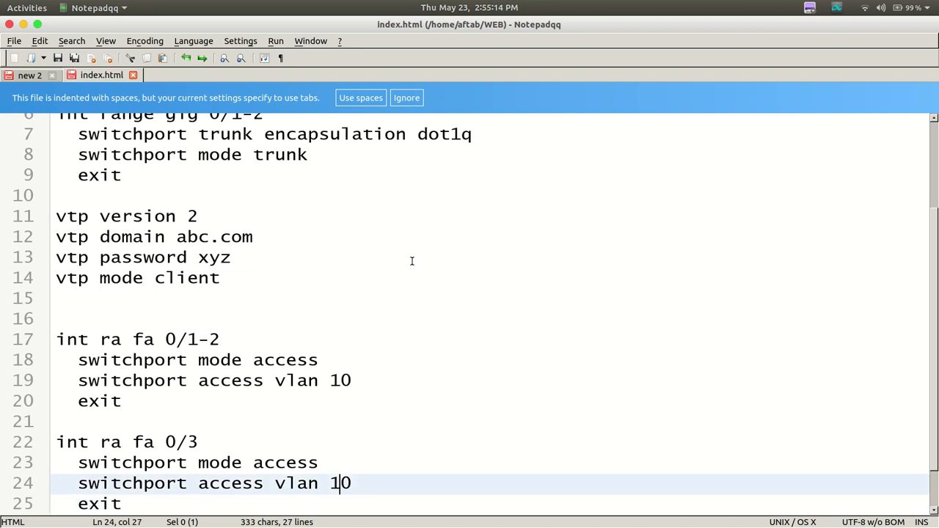
key(BackSpace)
text(2)
key(Down)
key(Return)
key(Return)
key(Return)
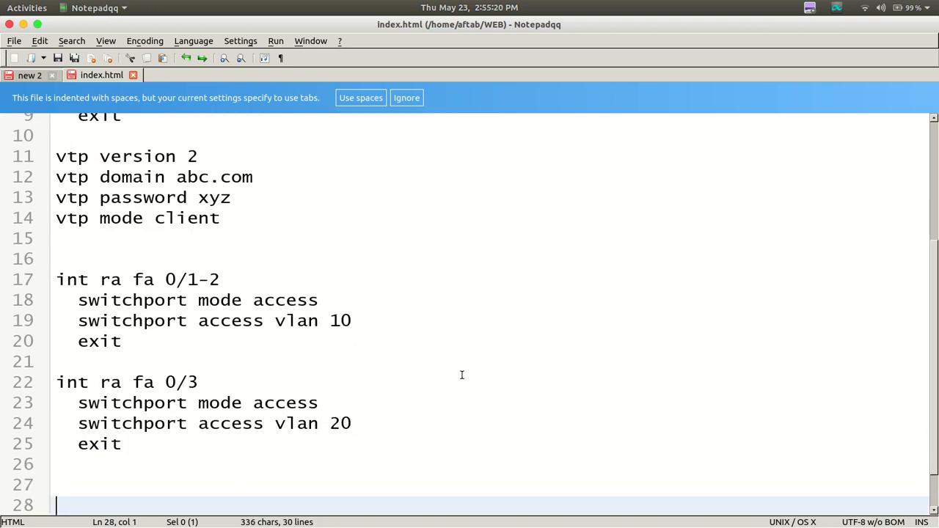
Copy both access-port blocks and switch to Packet Tracer to examine which PCs connect to Multilayer Switch1's ports
drag(57, 256, 169, 490)
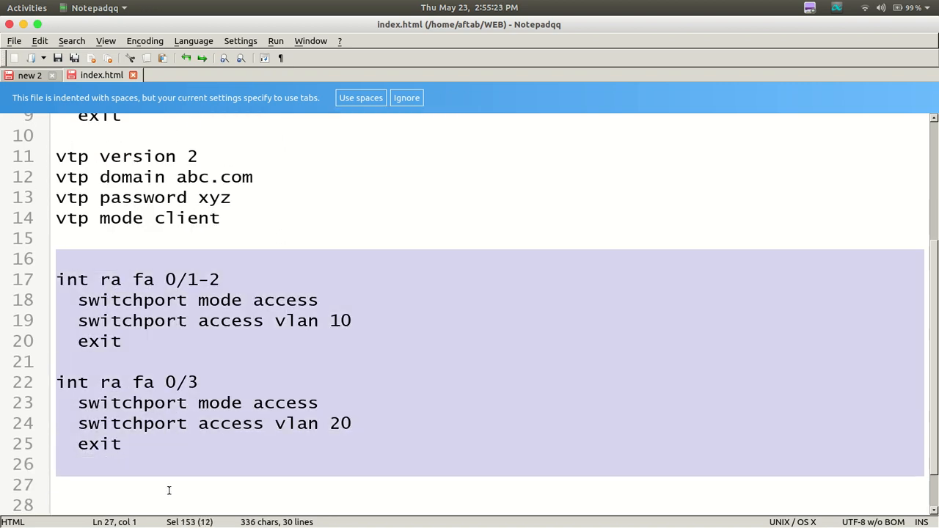
right_click(218, 333)
click(236, 350)
mouse_move(433, 527)
click(609, 496)
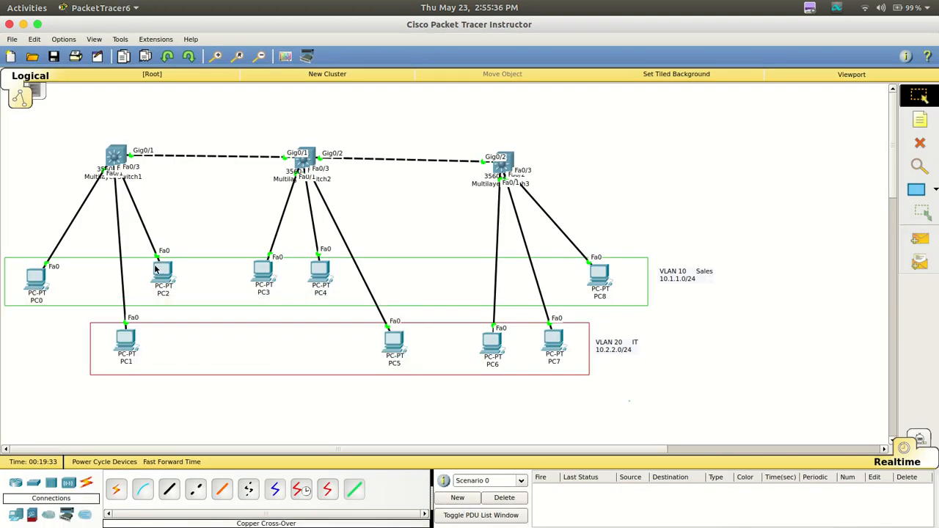
mouse_move(155, 270)
mouse_move(562, 507)
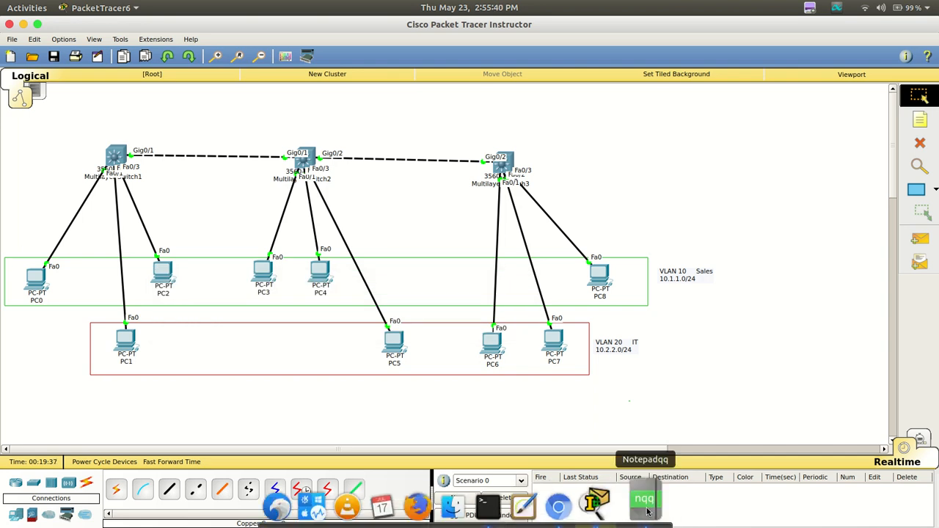
Switch back to Notepadqq and set the VLAN 20 block to fa 0/2 and the VLAN 10 block to fa 0/1, fa 0/3
click(644, 505)
click(206, 383)
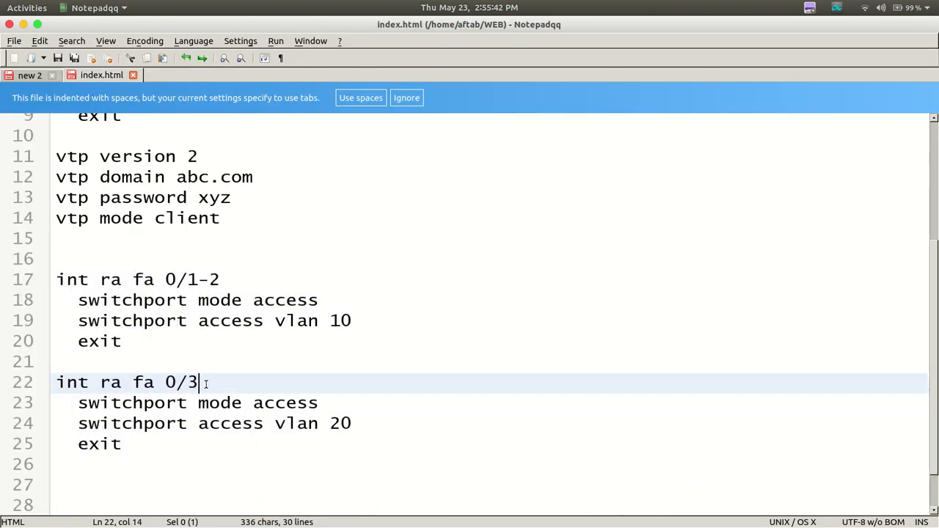
key(BackSpace)
text(2)
click(227, 266)
click(221, 281)
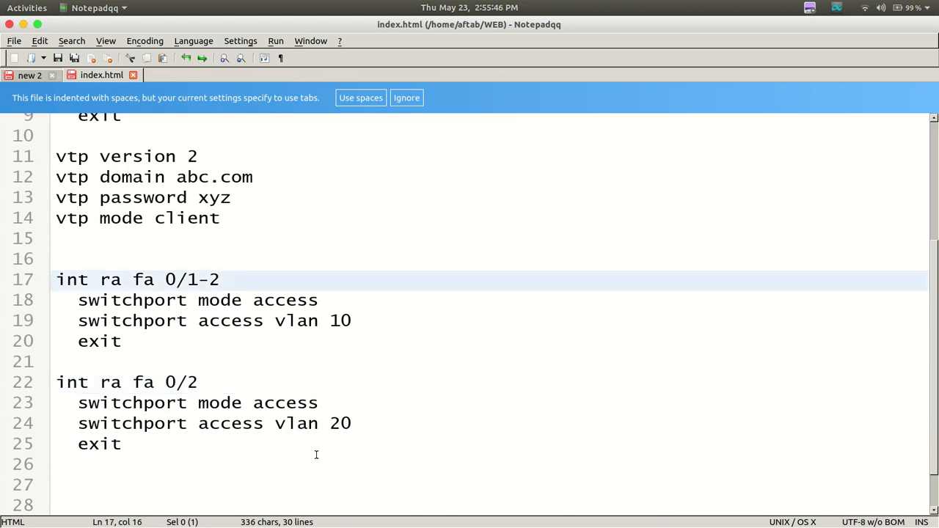
key(BackSpace)
key(BackSpace)
text(, fa 0/3)
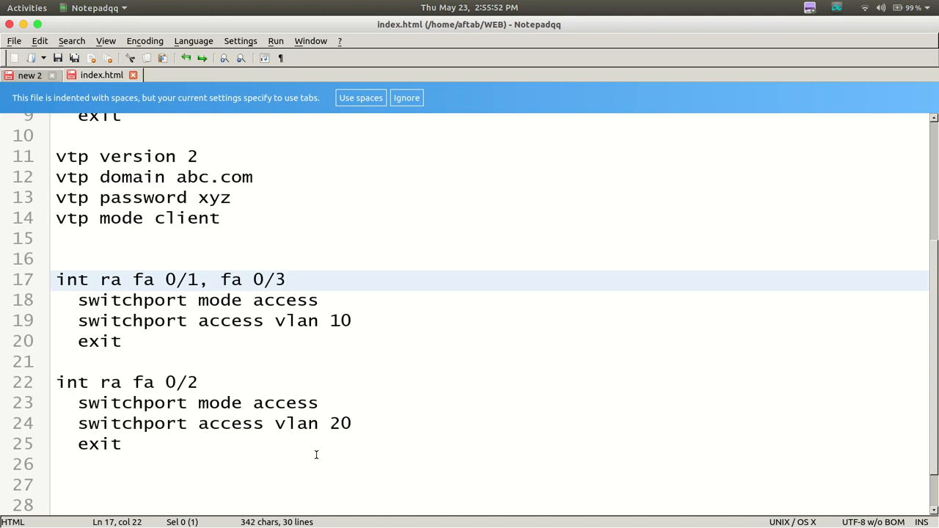
Copy both access-port blocks, including the blank lines around them
drag(86, 259, 183, 485)
right_click(196, 392)
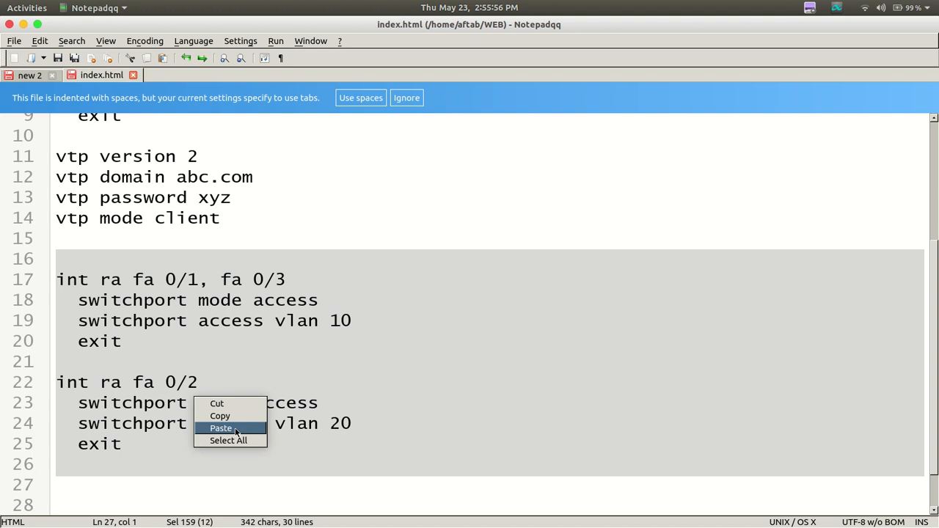
click(235, 428)
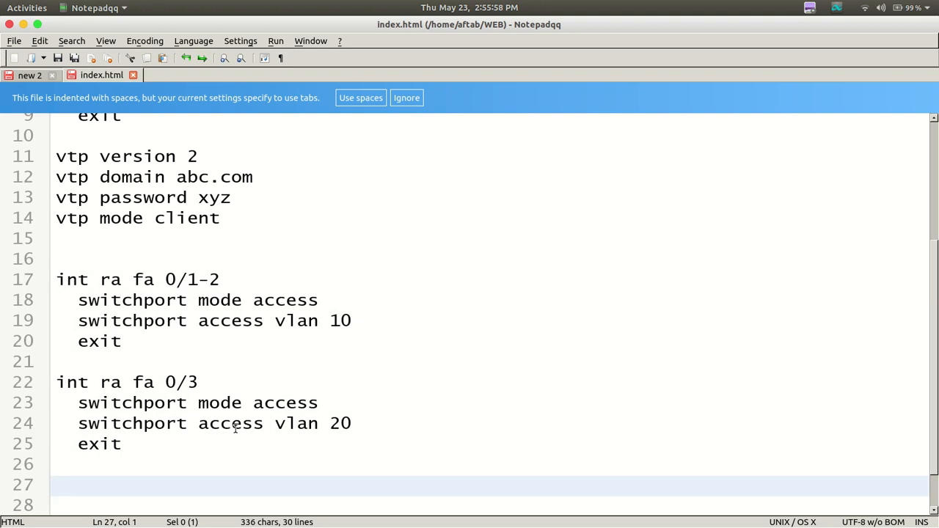
key(ctrl+z)
right_click(231, 367)
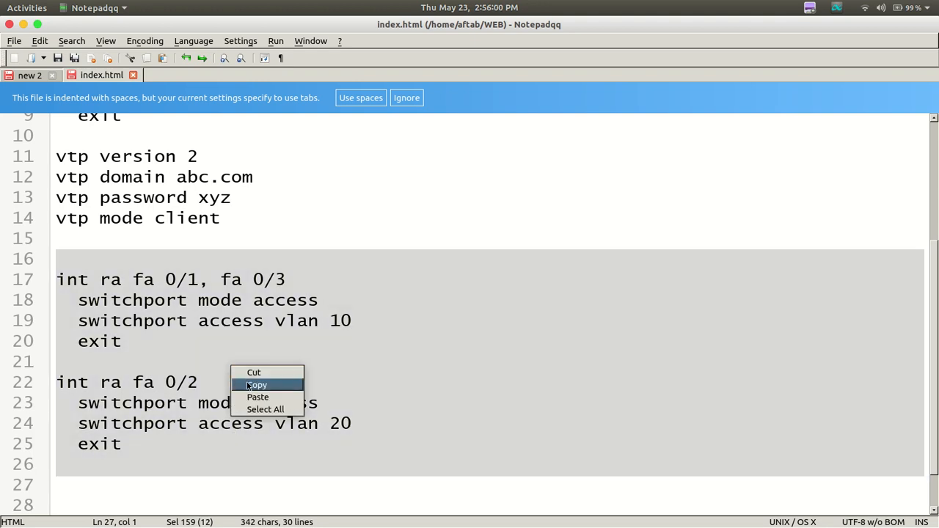
click(248, 385)
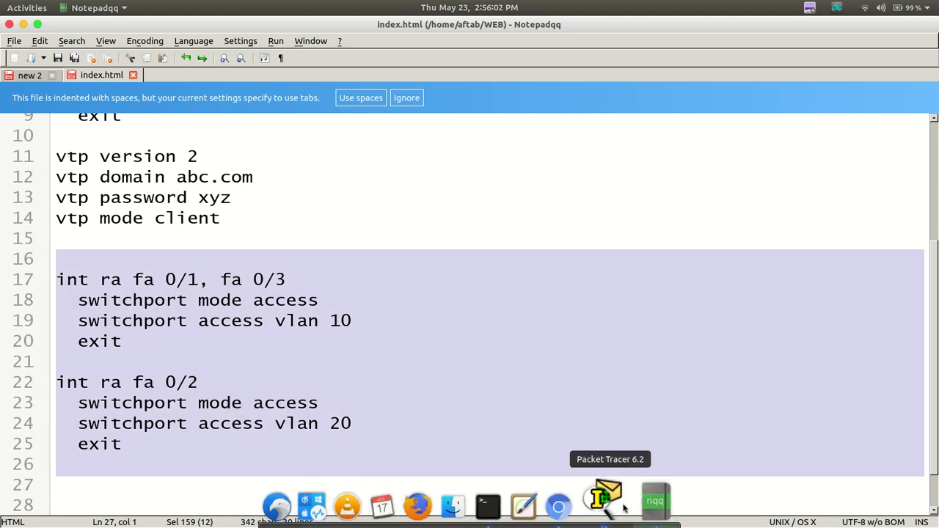
Switch to Packet Tracer and paste the copied access-port commands at Multilayer Switch1's CLI configuration prompt
click(624, 508)
click(118, 159)
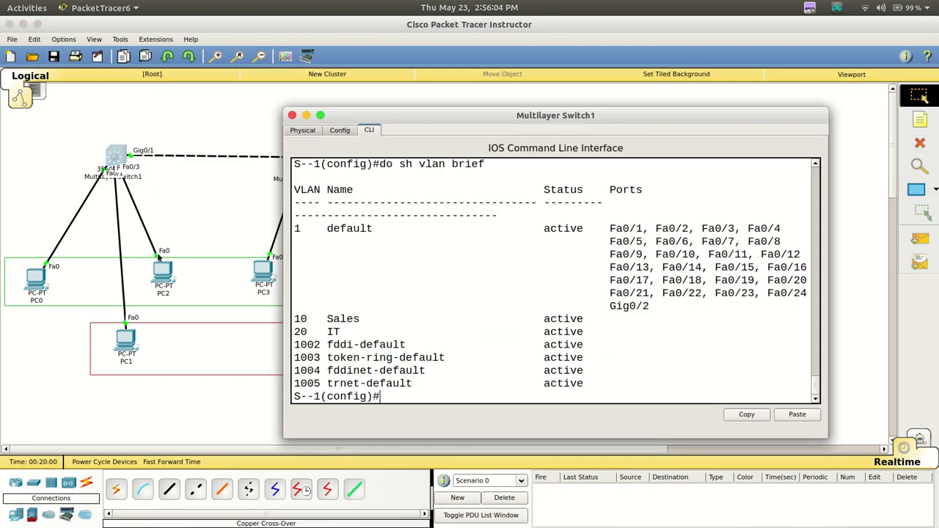
key(Return)
key(Return)
key(Return)
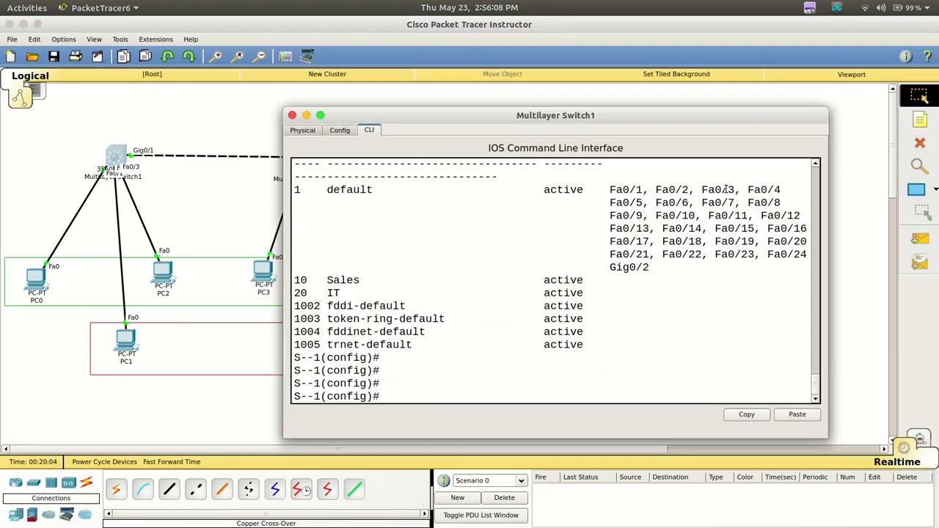
right_click(470, 286)
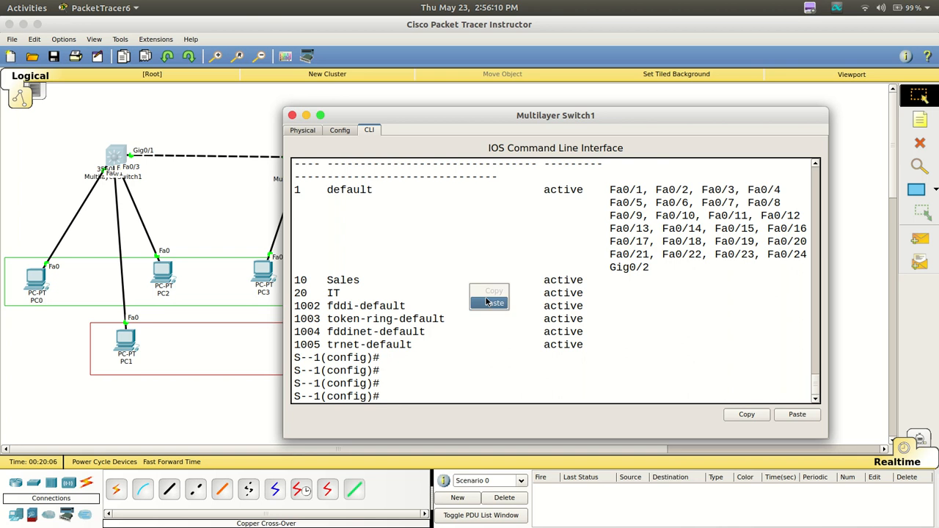
click(488, 304)
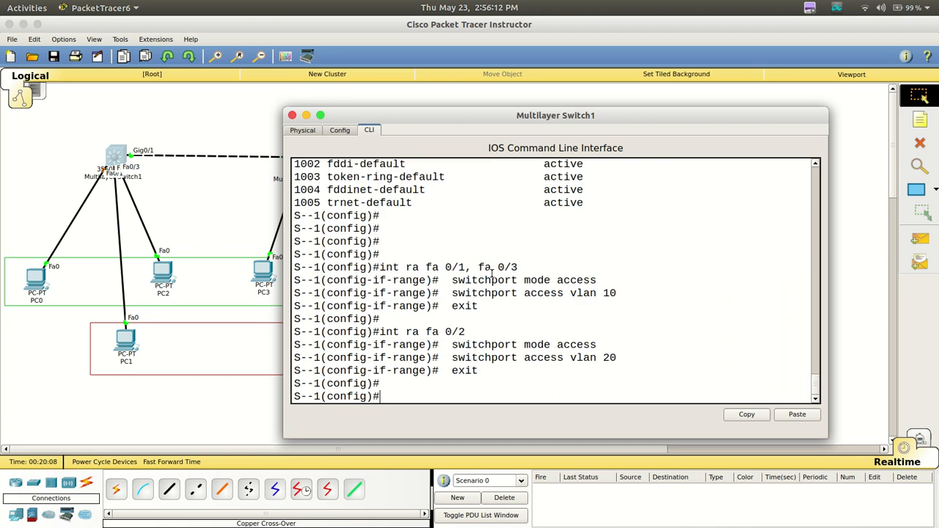
Run do sh vlan brief on Multilayer Switch1 to check its port assignments, then return to the topology
key(Up)
key(Up)
key(Up)
key(Up)
key(Up)
key(Up)
key(Up)
key(Up)
key(Up)
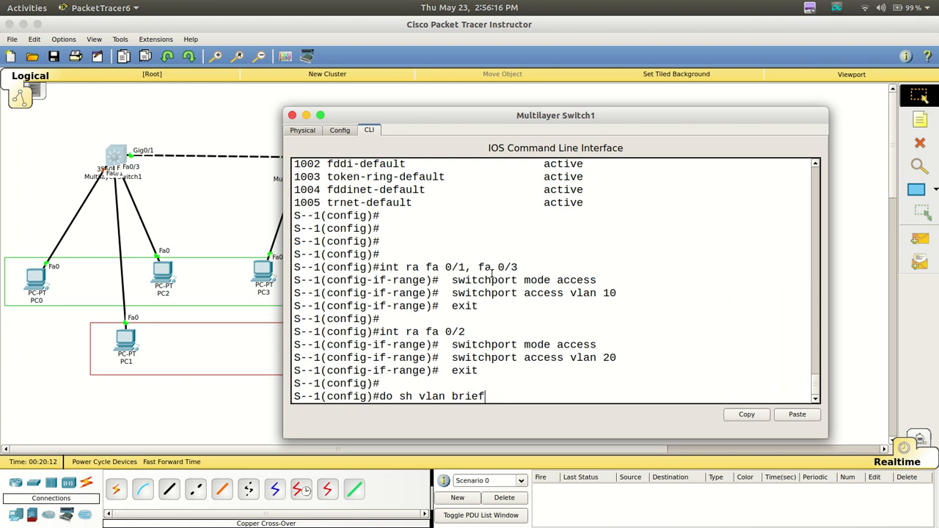
key(Return)
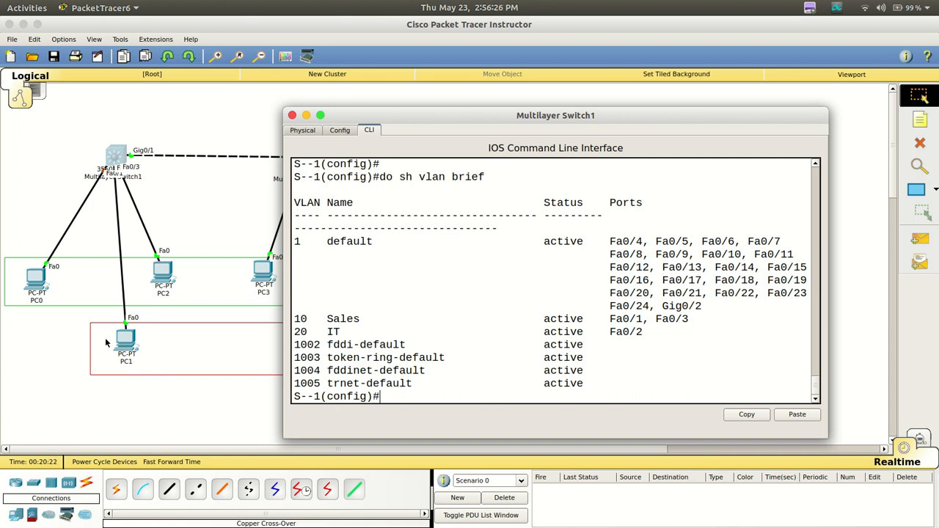
click(237, 233)
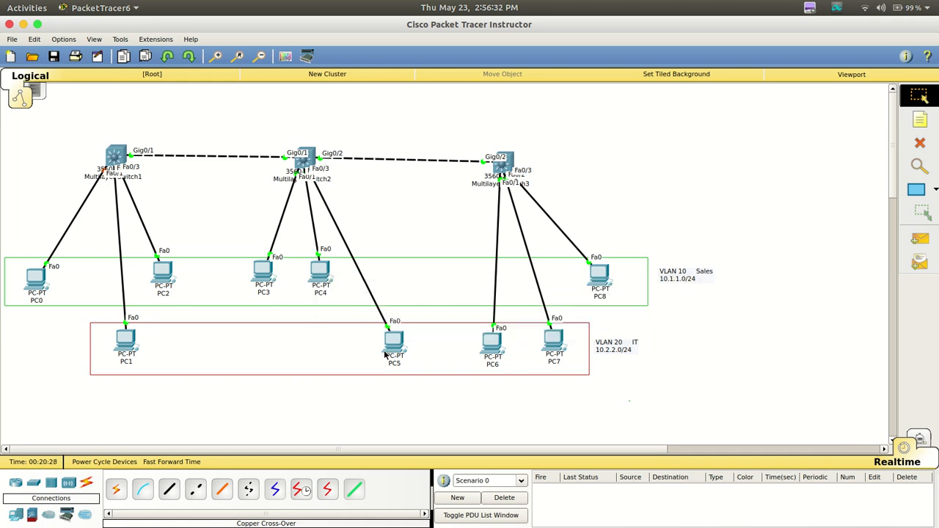
Switch to Notepadqq and set the VLAN 10 block to fa 0/1, fa 0/2 and the VLAN 20 block to fa 0/3
mouse_move(467, 516)
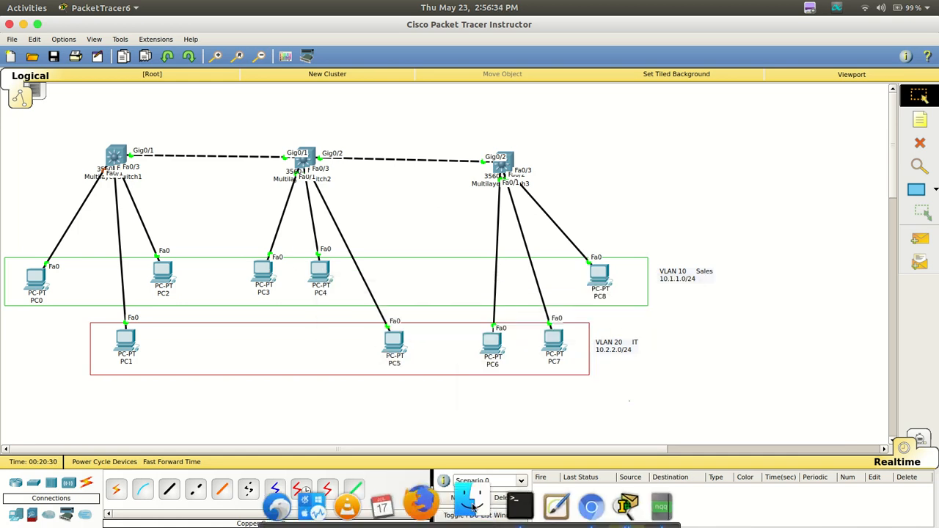
click(661, 506)
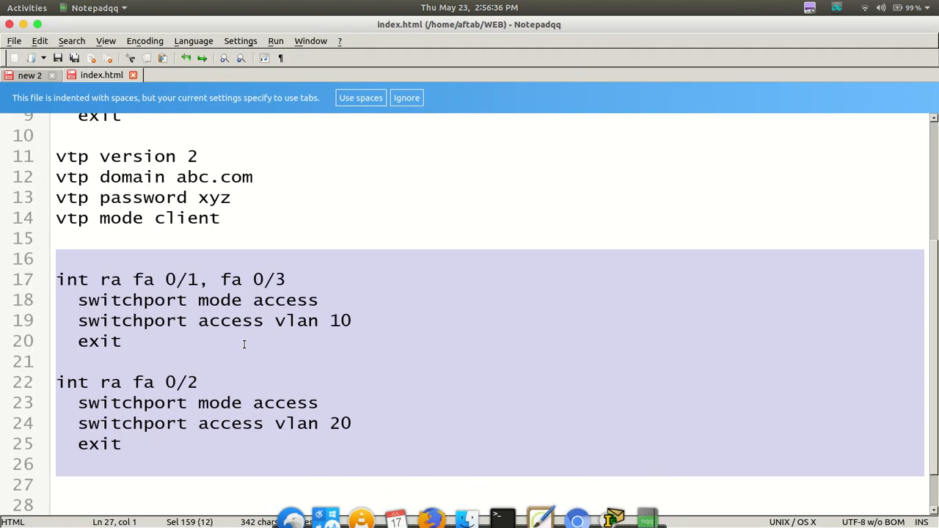
click(290, 282)
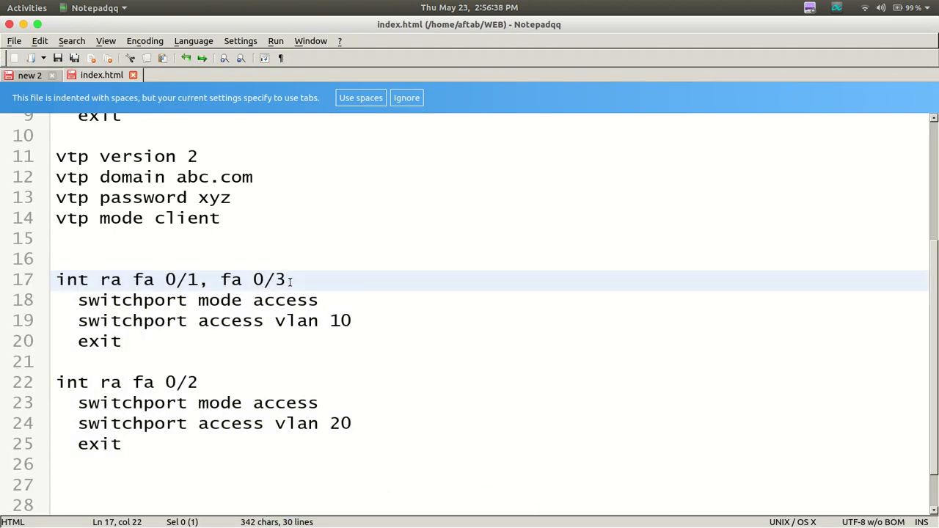
key(BackSpace)
text(2)
click(196, 377)
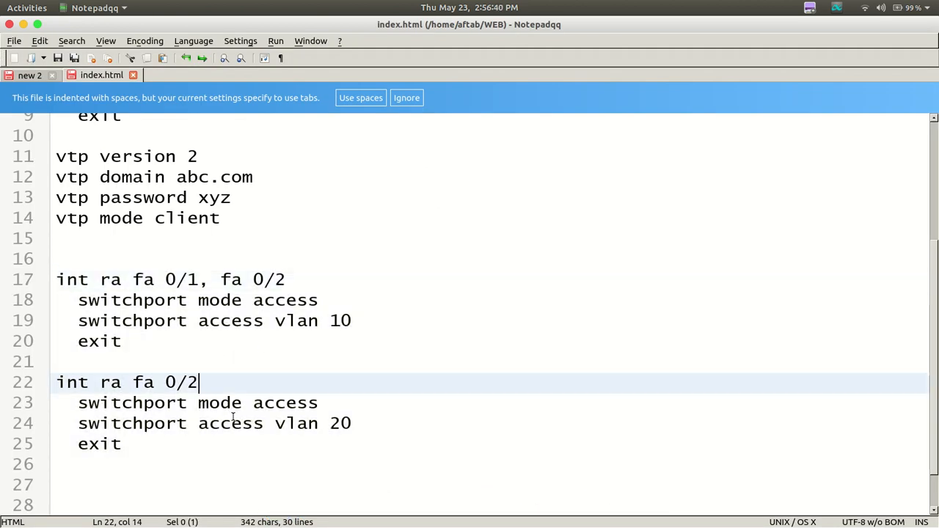
key(BackSpace)
text(3)
Copy the revised access-port blocks and paste them into Multilayer Switch2's CLI in Packet Tracer
drag(56, 238, 169, 501)
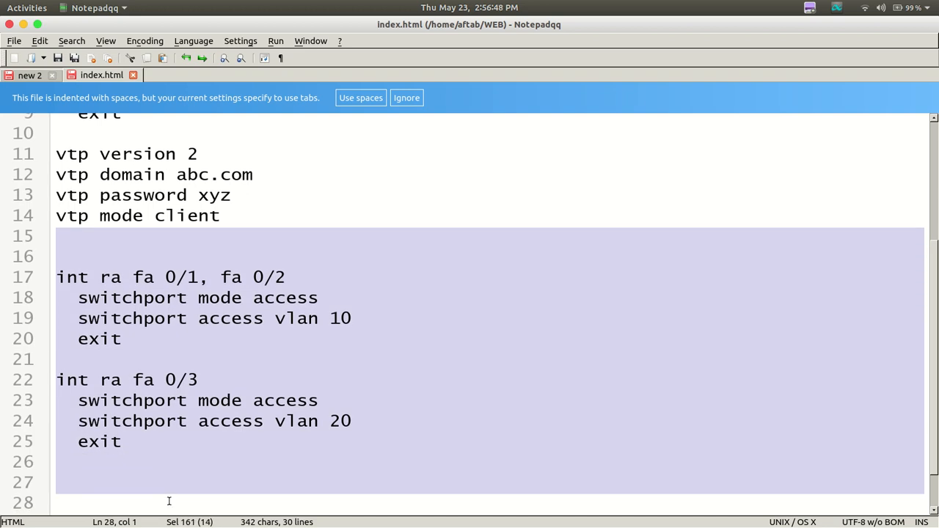
right_click(182, 426)
click(202, 448)
mouse_move(587, 519)
click(622, 503)
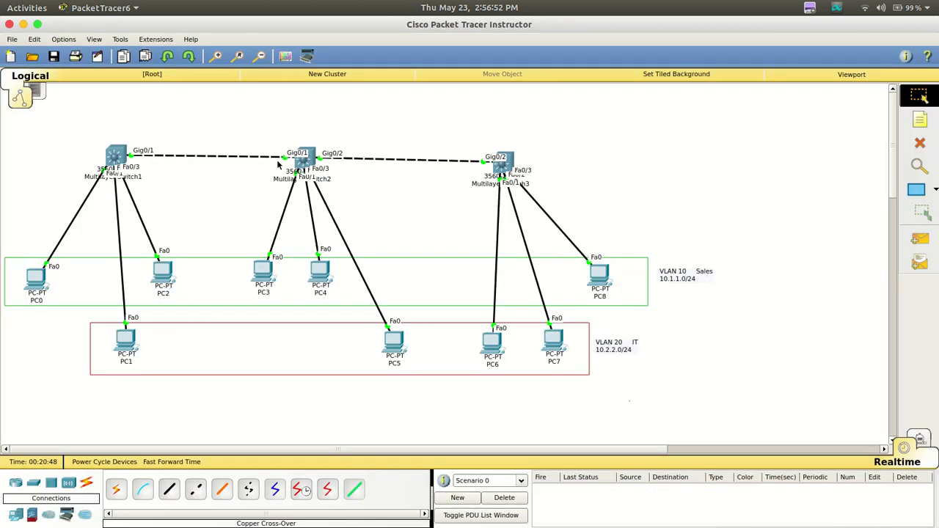
click(300, 162)
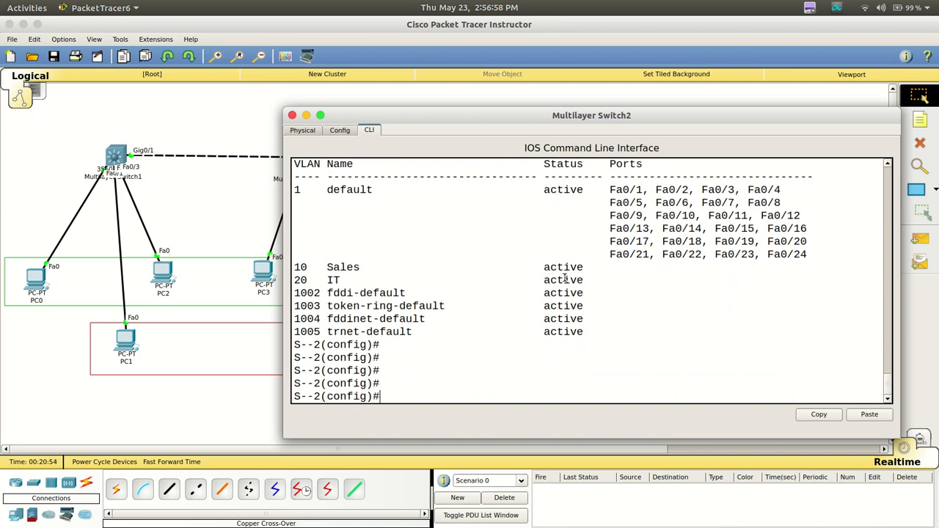
right_click(436, 210)
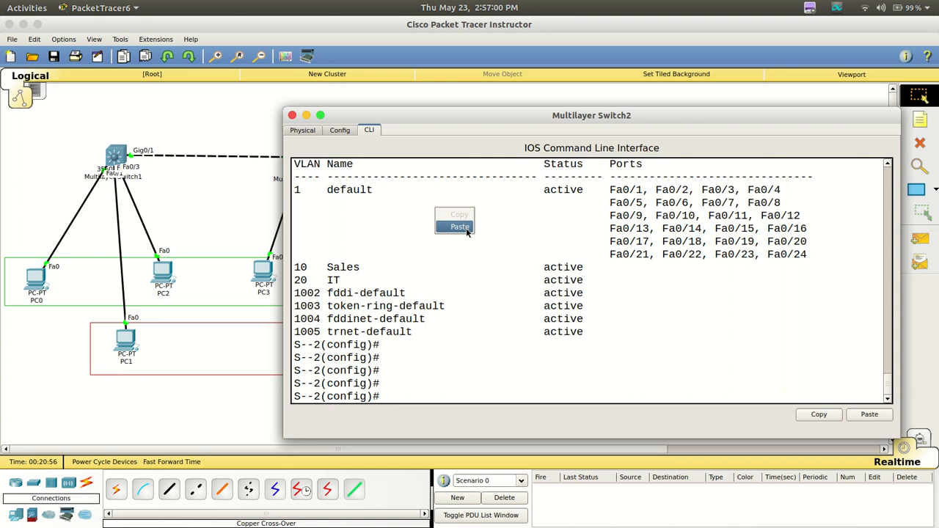
click(459, 227)
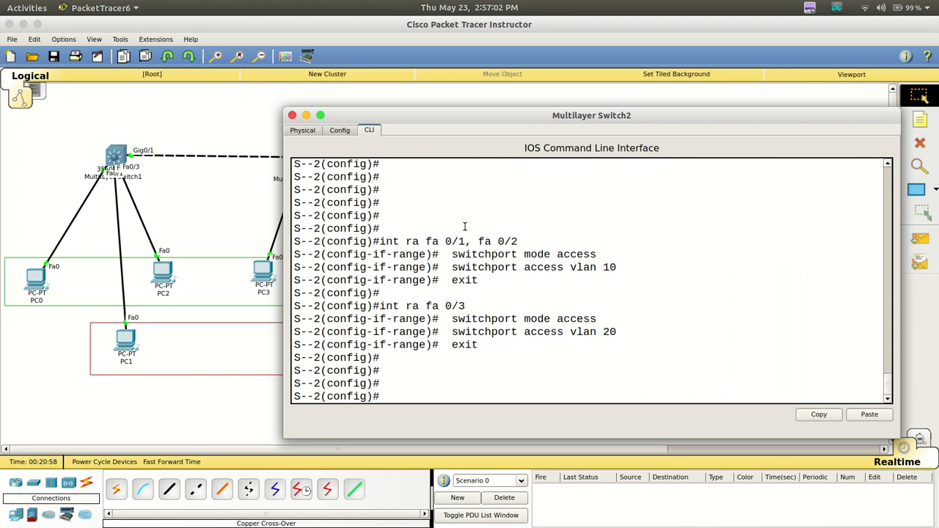
Run do sh vlan brief on Multilayer Switch2 to check its port assignments, then return to the topology
key(Up)
key(Up)
key(Up)
key(Up)
key(Up)
key(Up)
key(Up)
key(Up)
key(Up)
key(Up)
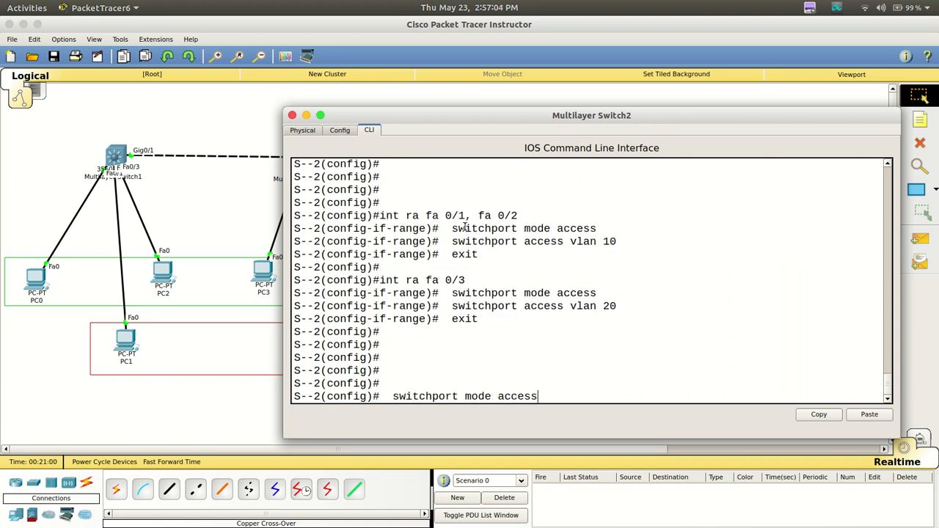
key(Up)
key(Up)
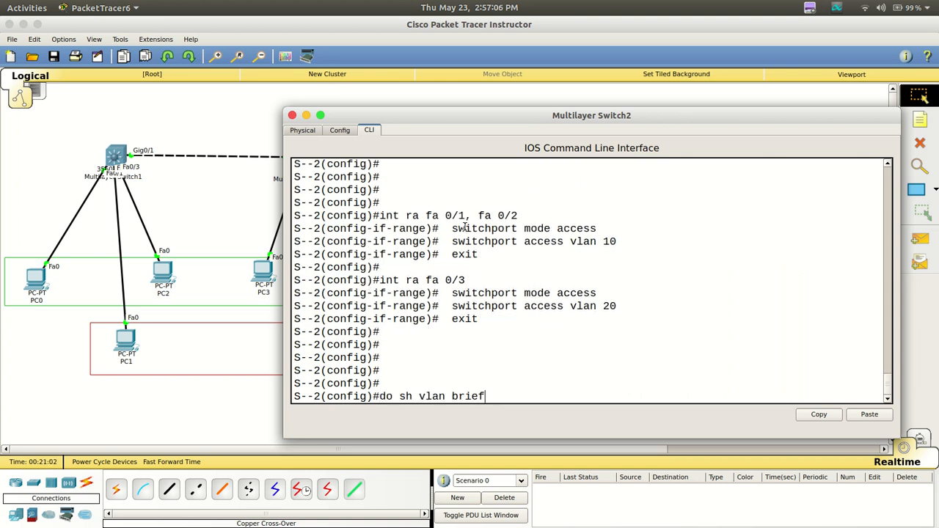
key(Return)
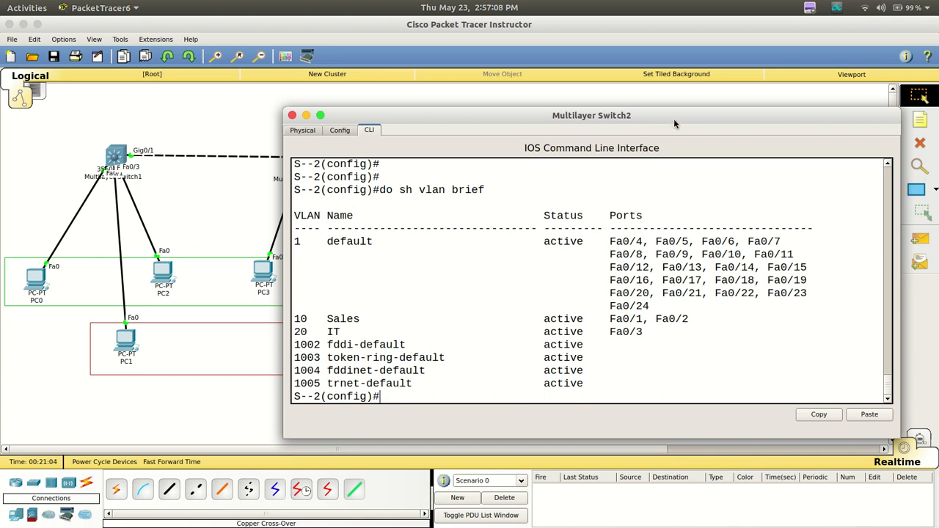
drag(674, 123, 794, 102)
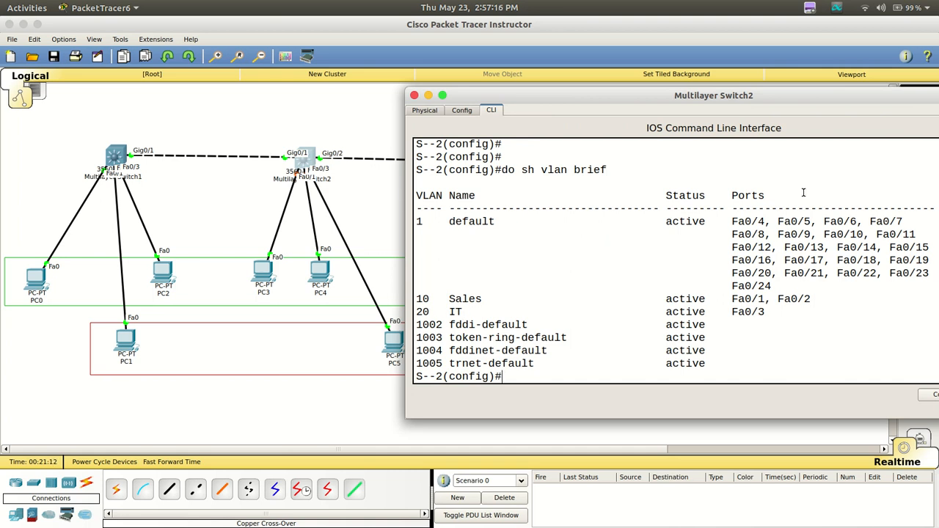
drag(831, 102, 662, 147)
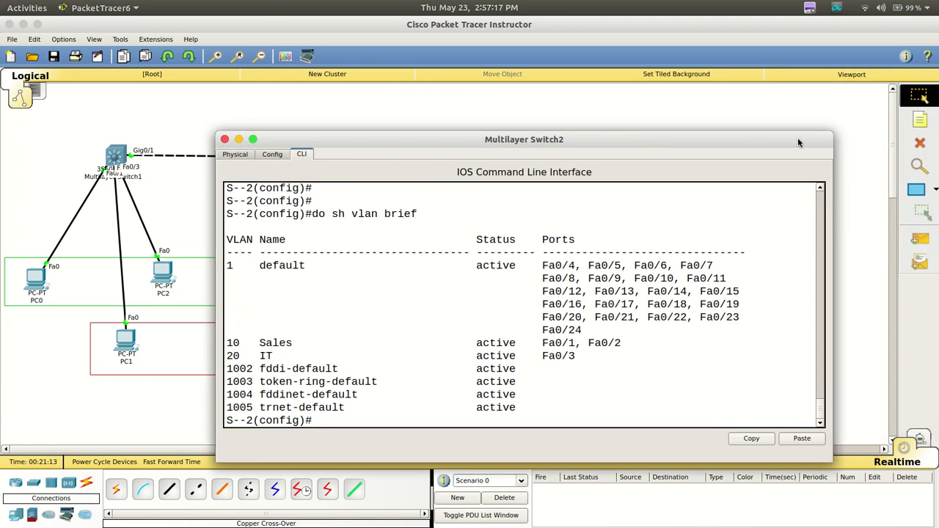
click(514, 121)
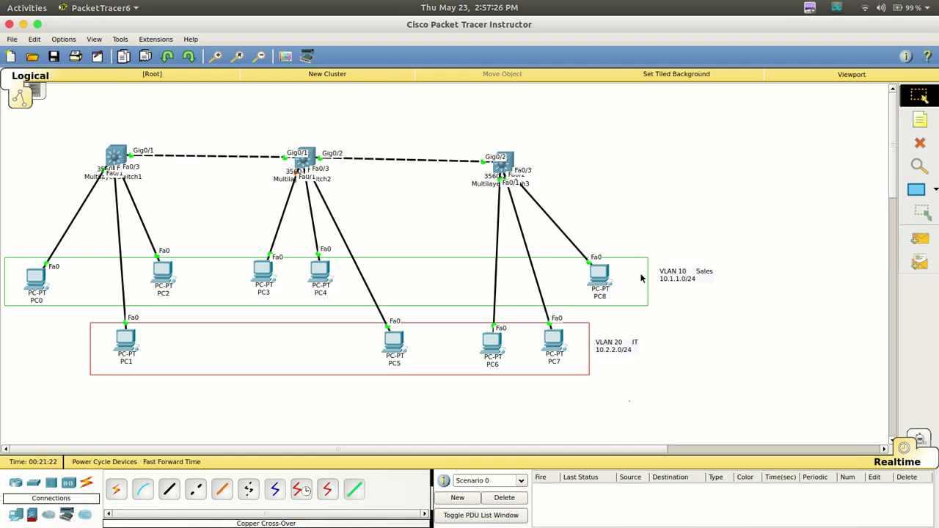
Switch to Notepadqq and set the fa 0/1, fa 0/2 block to VLAN 20 and the fa 0/3 block to VLAN 10
mouse_move(646, 525)
click(646, 505)
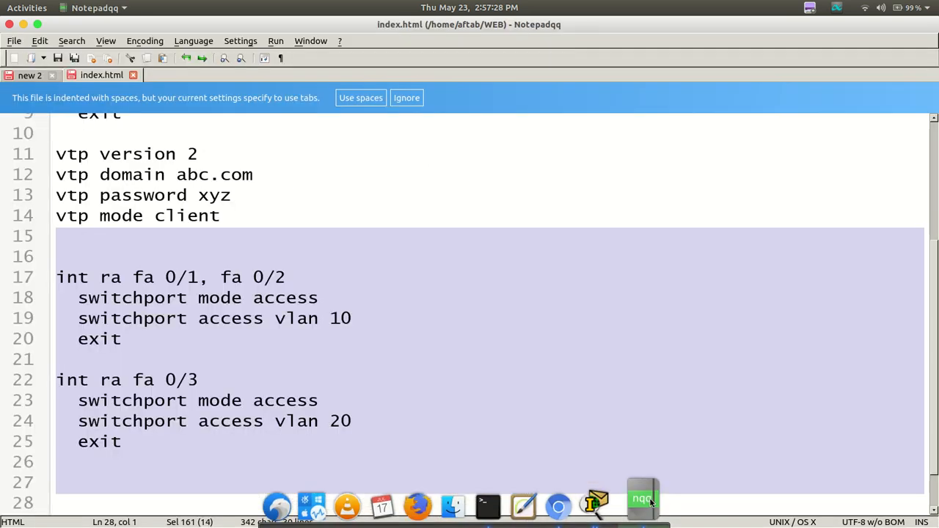
click(332, 323)
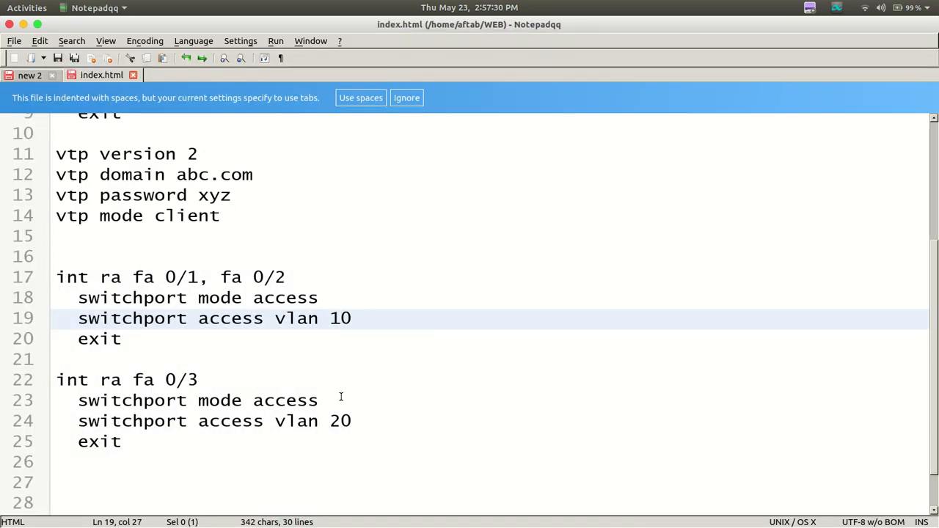
key(BackSpace)
text(2)
click(338, 421)
key(BackSpace)
text(3)
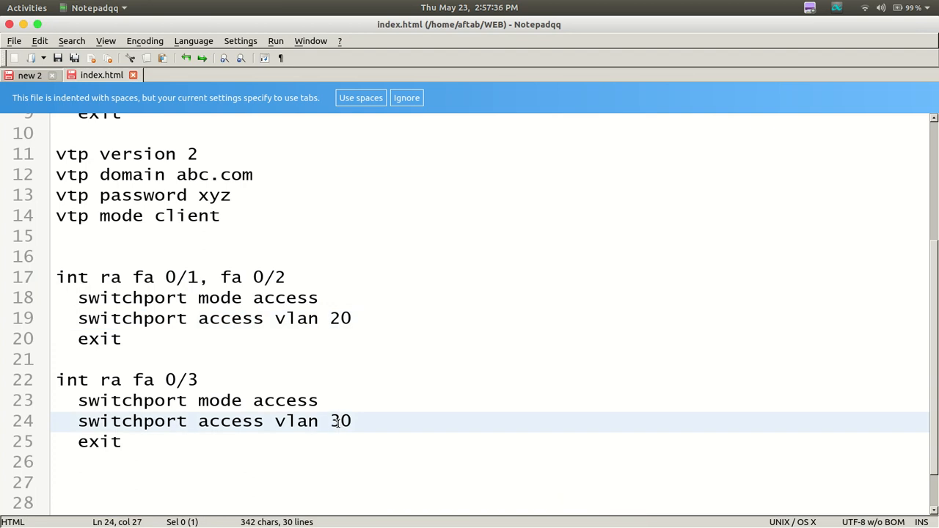
key(BackSpace)
text(1)
Copy both access-port blocks, paste them into Multilayer Switch3's CLI in Packet Tracer, and return to the topology
drag(63, 238, 176, 489)
right_click(168, 374)
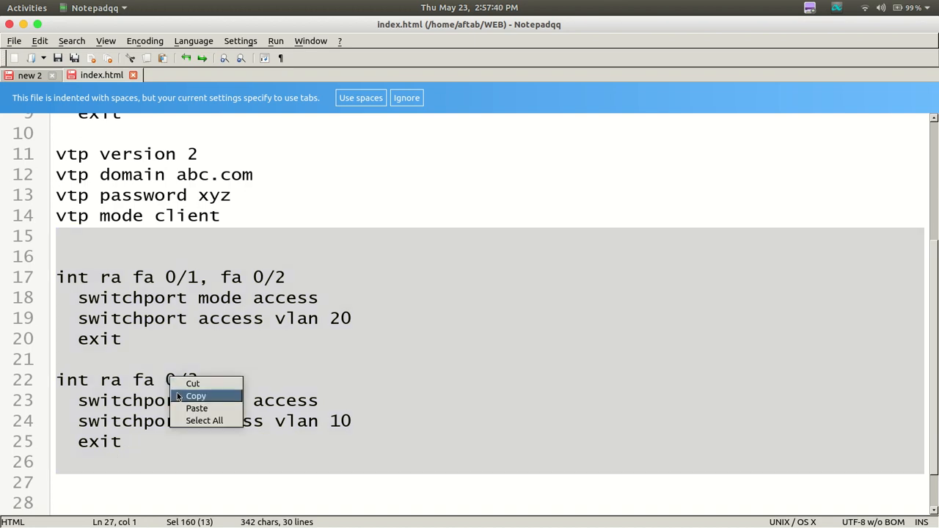
click(176, 394)
click(614, 445)
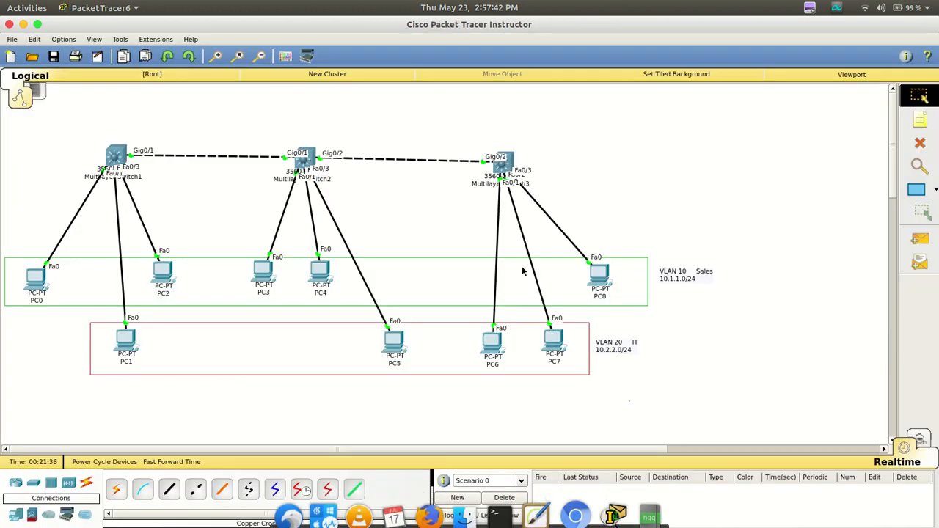
click(503, 166)
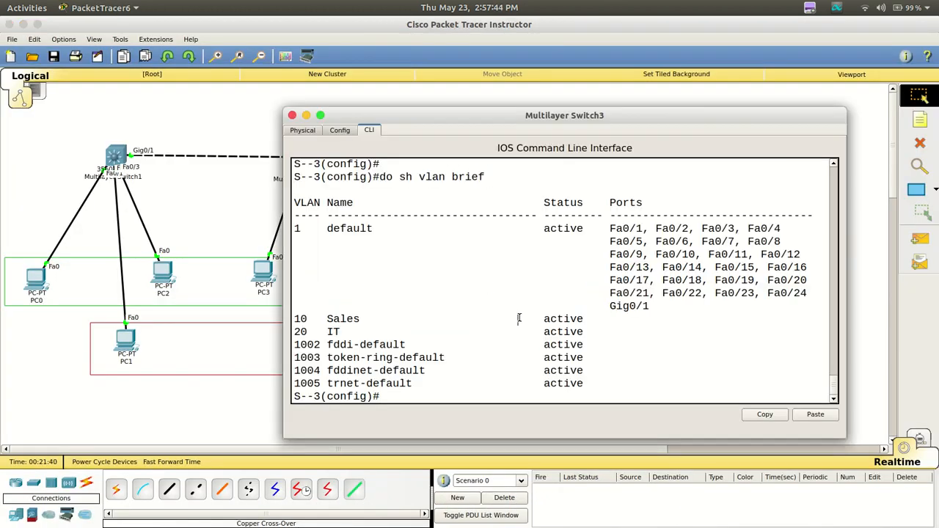
key(Return)
key(Return)
key(Return)
key(Return)
key(Return)
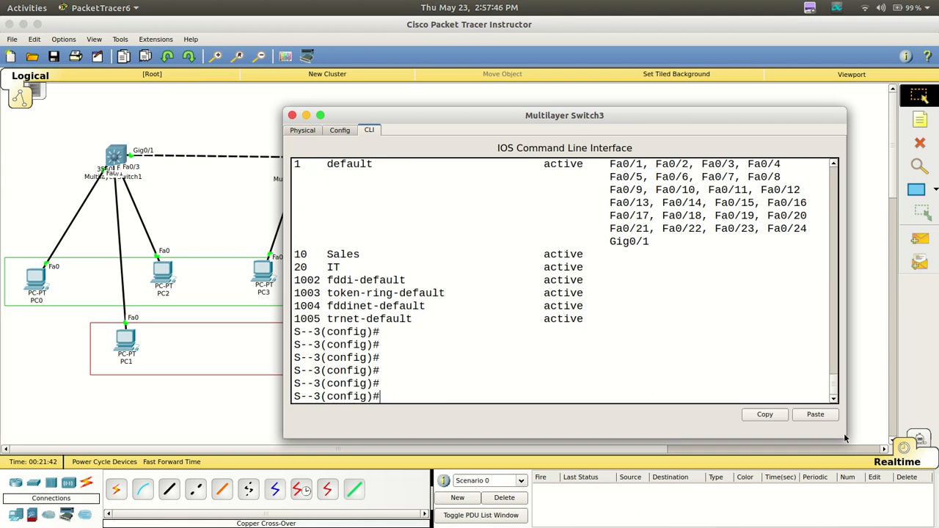
click(815, 415)
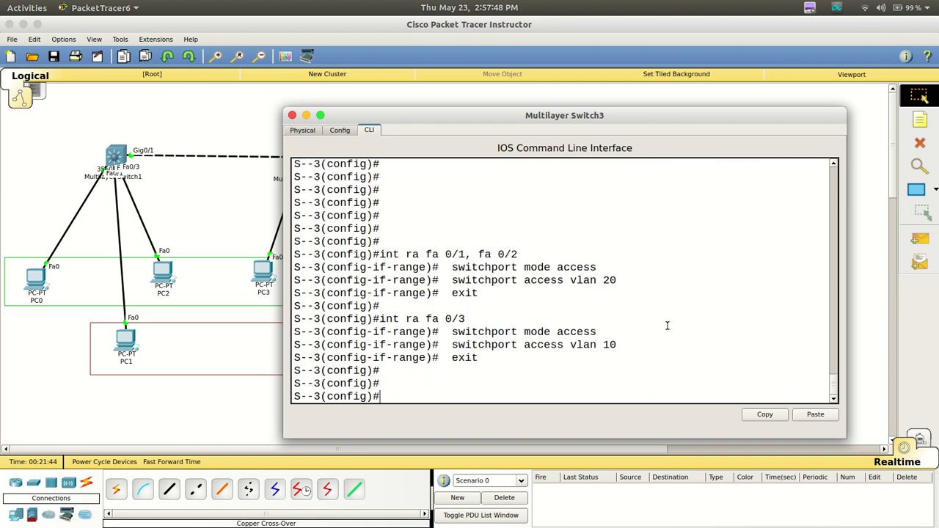
click(38, 202)
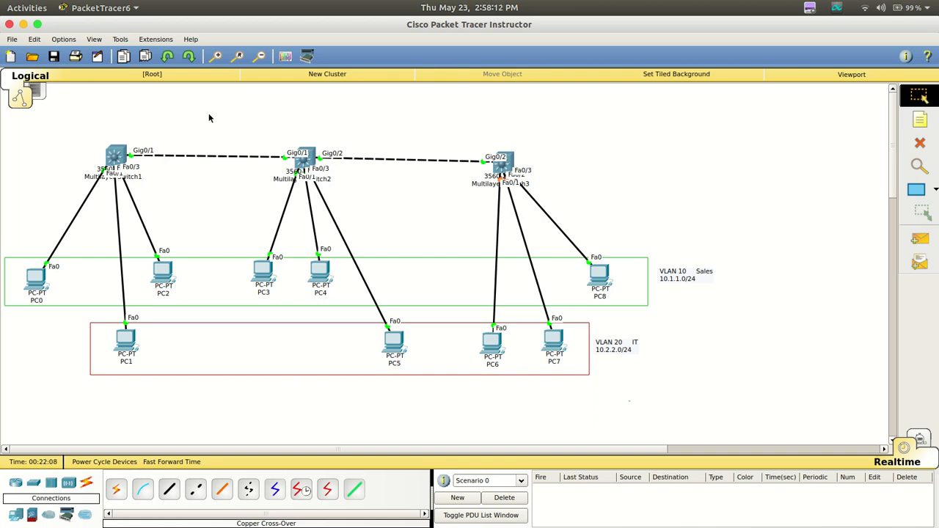
Open Multilayer Switch2's CLI and try to create VLAN 50 from global configuration mode
mouse_move(302, 163)
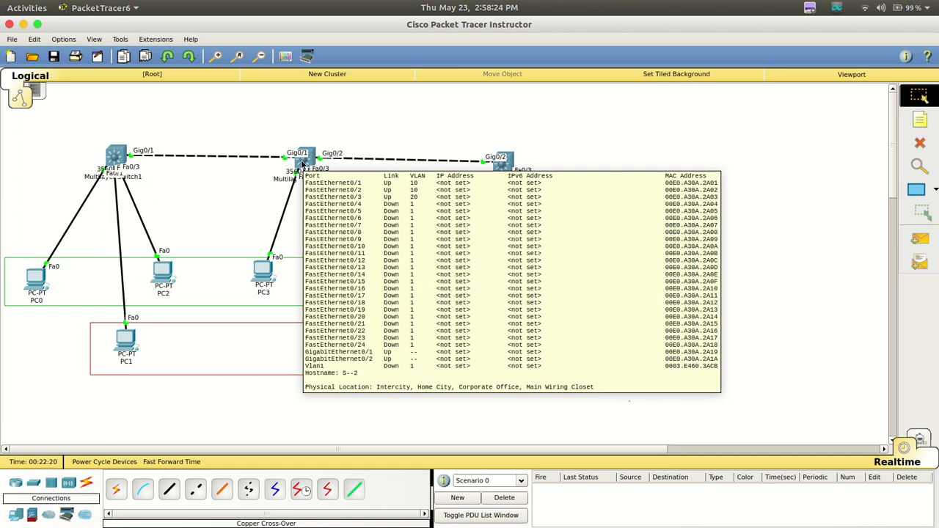
click(302, 164)
double_click(523, 145)
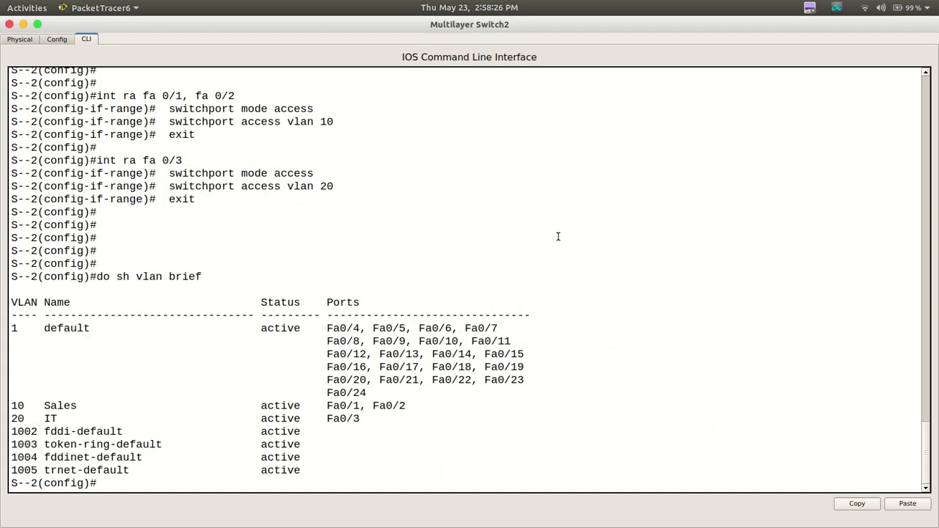
key(Return)
key(Return)
key(Return)
key(Return)
key(Return)
key(Return)
key(Return)
key(Return)
key(Return)
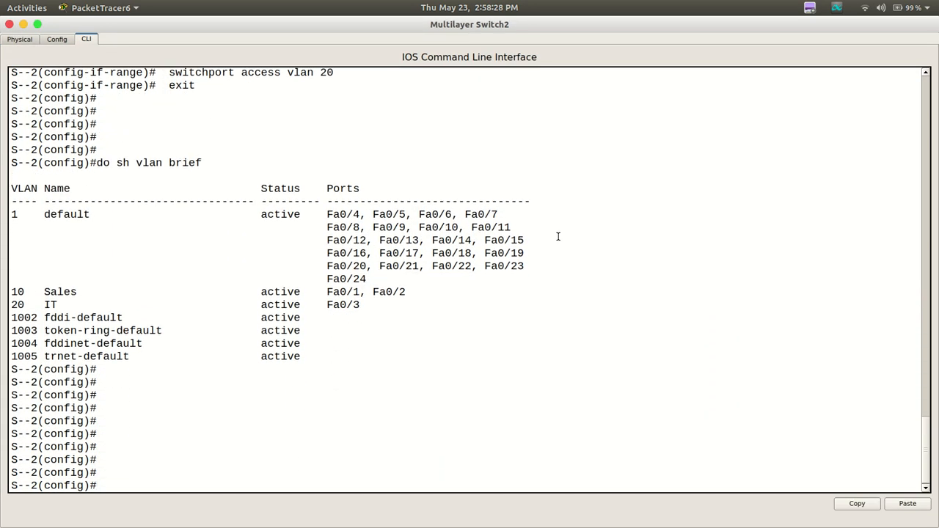
text(vlan 50)
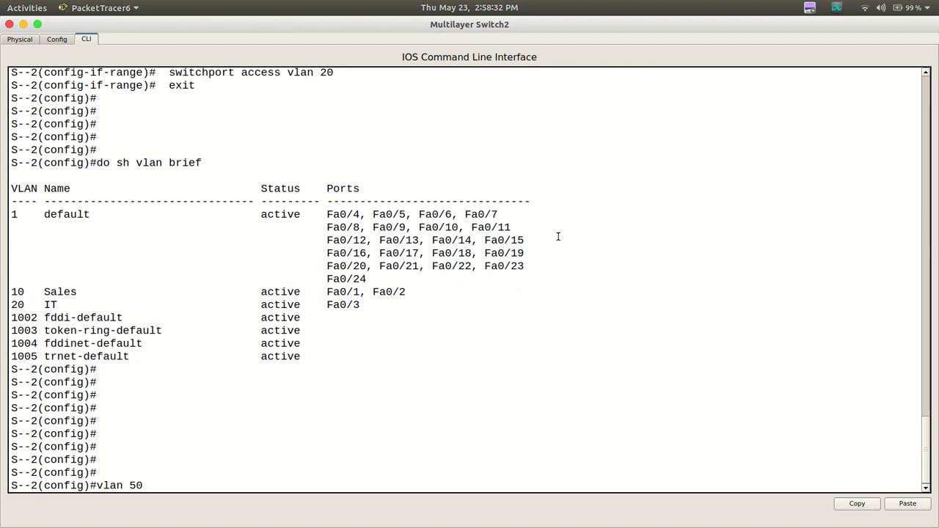
key(Return)
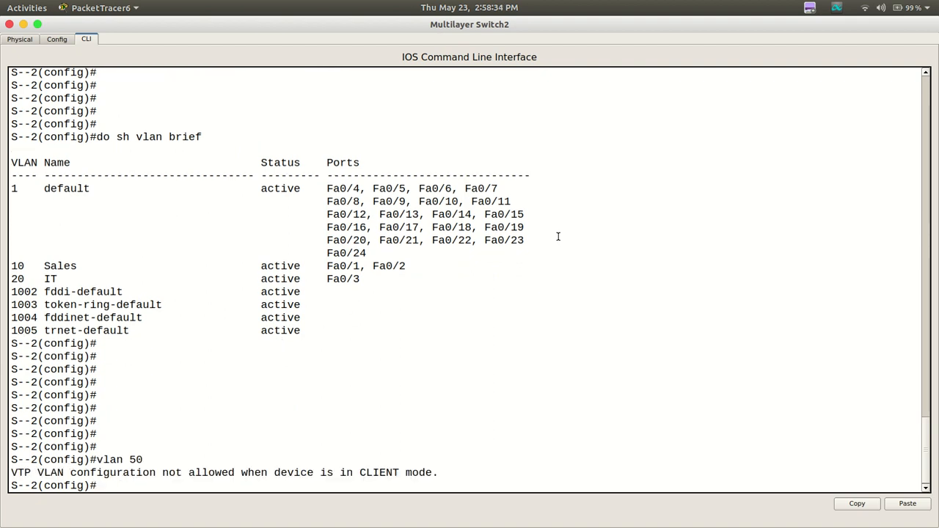
key(Return)
key(Return)
key(Return)
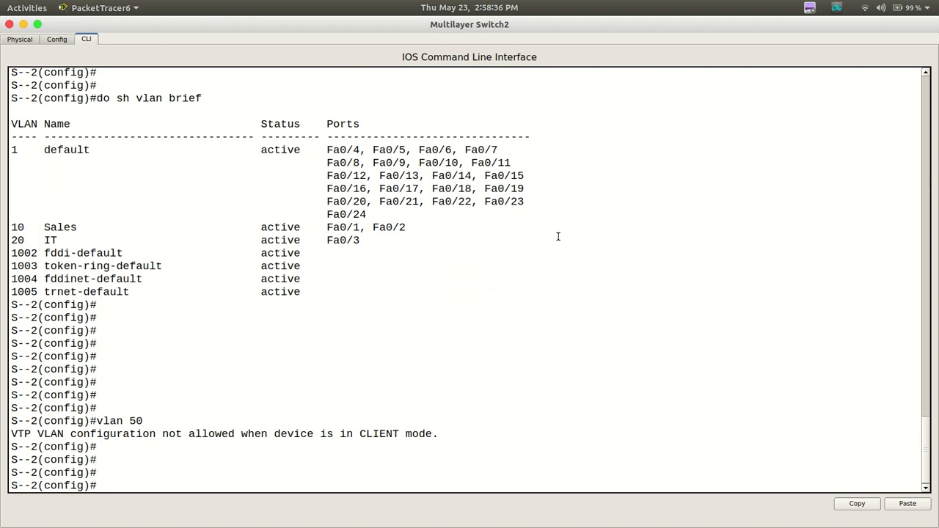
List the interface types that the interface command accepts on Multilayer Switch2
text(interface vlan 50)
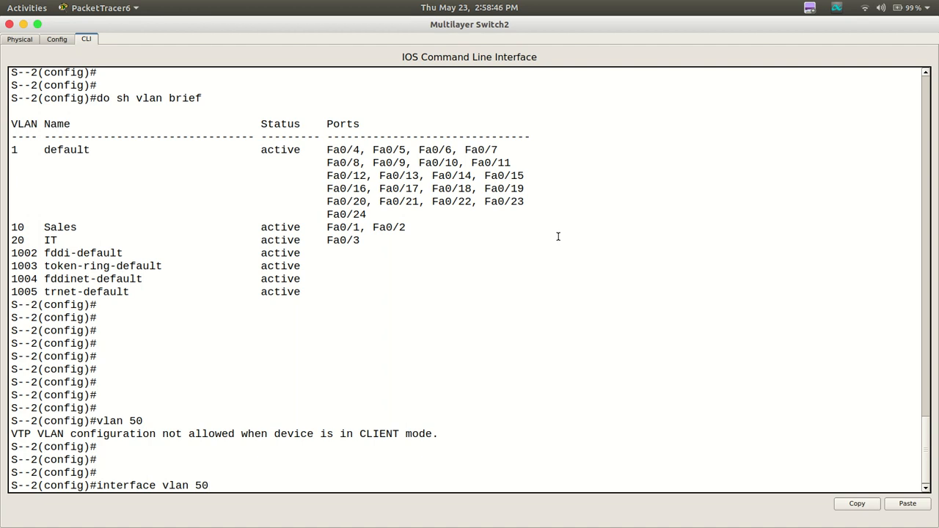
key(BackSpace)
key(BackSpace)
key(BackSpace)
key(BackSpace)
key(BackSpace)
key(BackSpace)
key(BackSpace)
text(?)
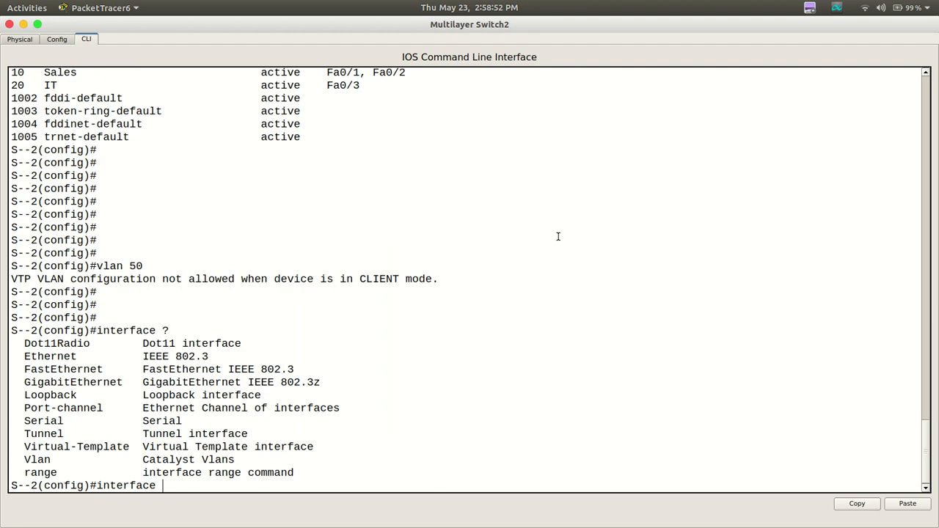
text(vl)
Create interface vlan 50 on Multilayer Switch2 and return to the topology
key(Tab)
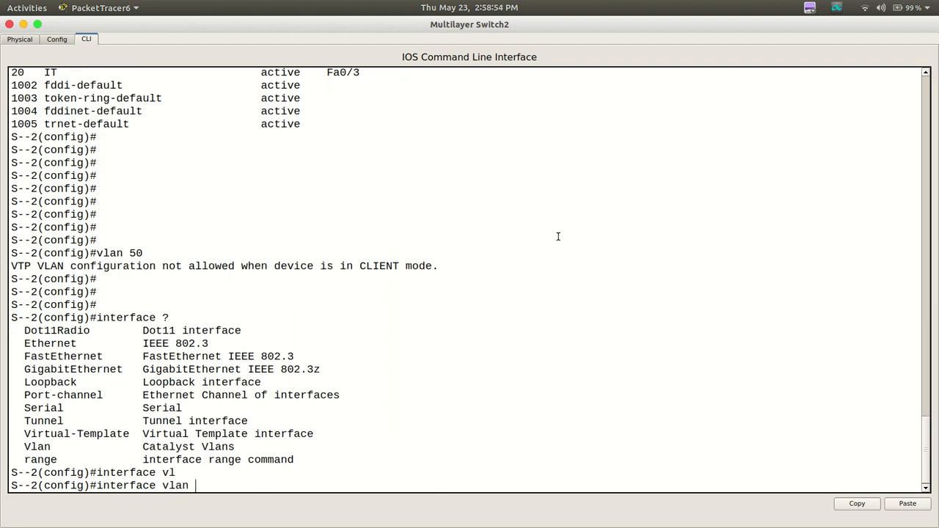
text(50)
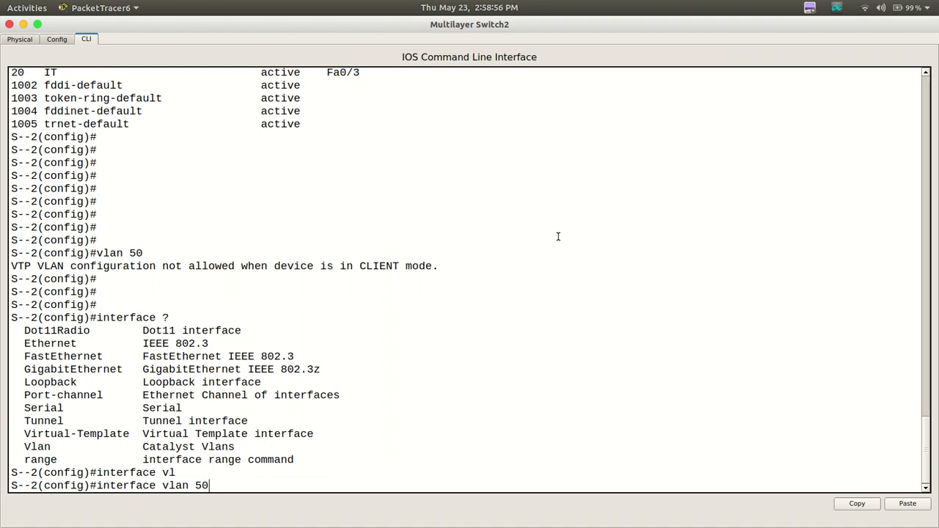
key(Return)
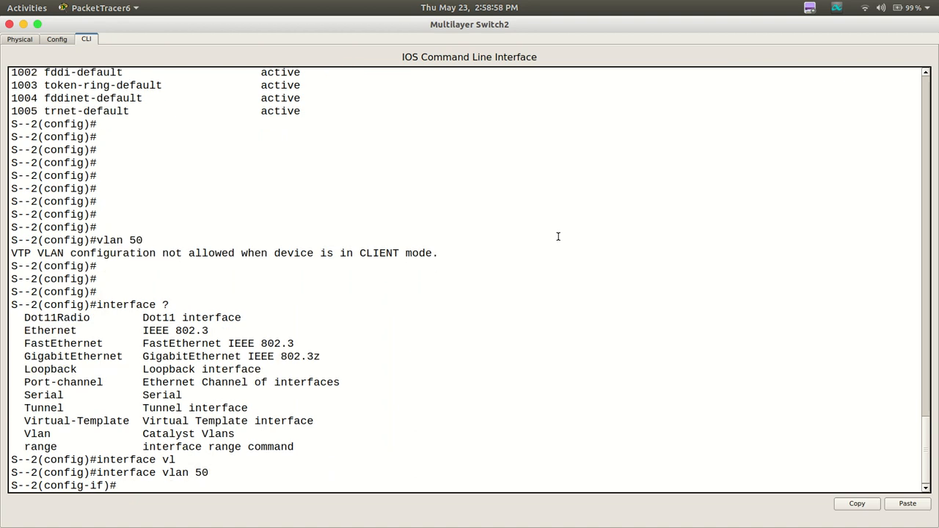
key(Return)
key(Return)
key(Return)
key(Return)
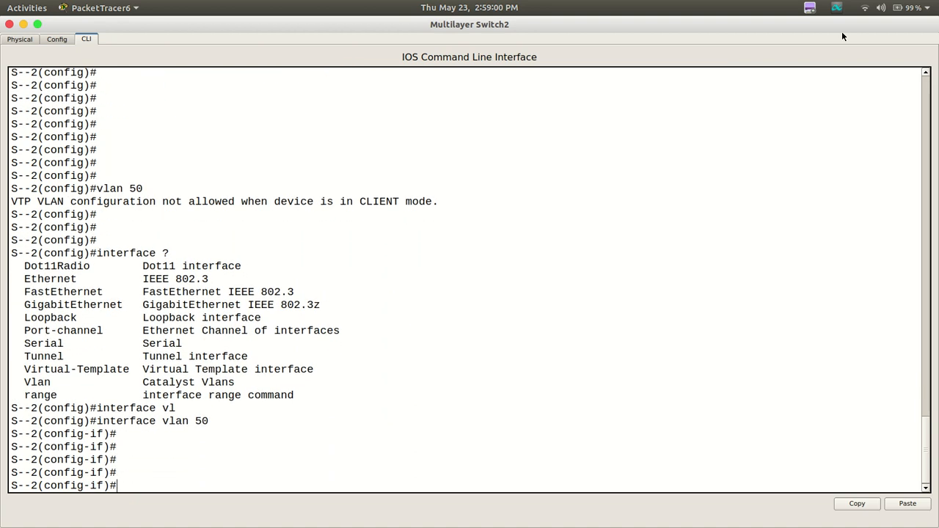
click(24, 27)
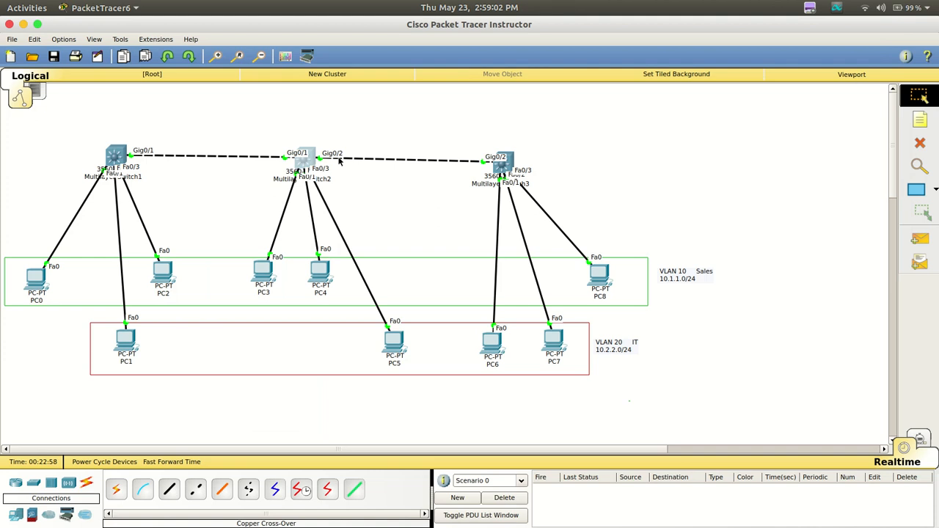
Exit interface configuration on Multilayer Switch2, remove the VLAN 50 interface with no interface vlan 50, and close the CLI
mouse_move(302, 163)
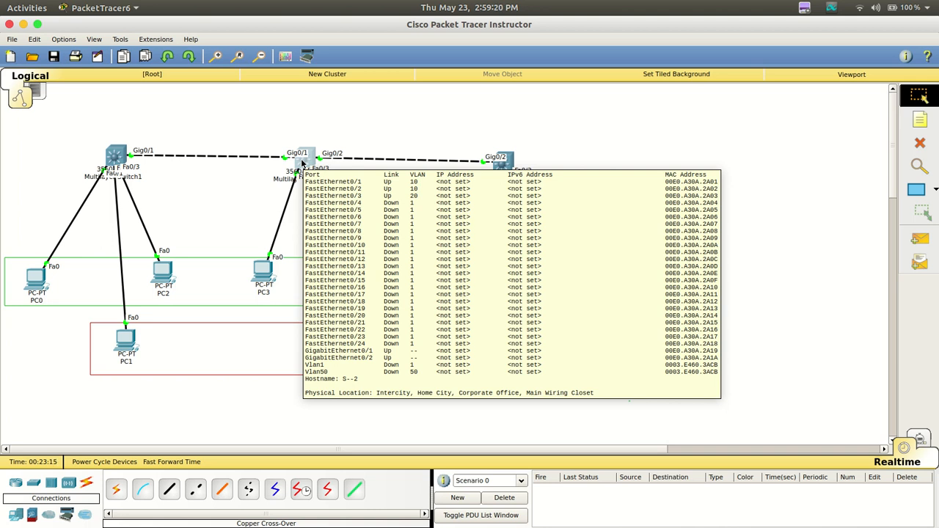
click(302, 162)
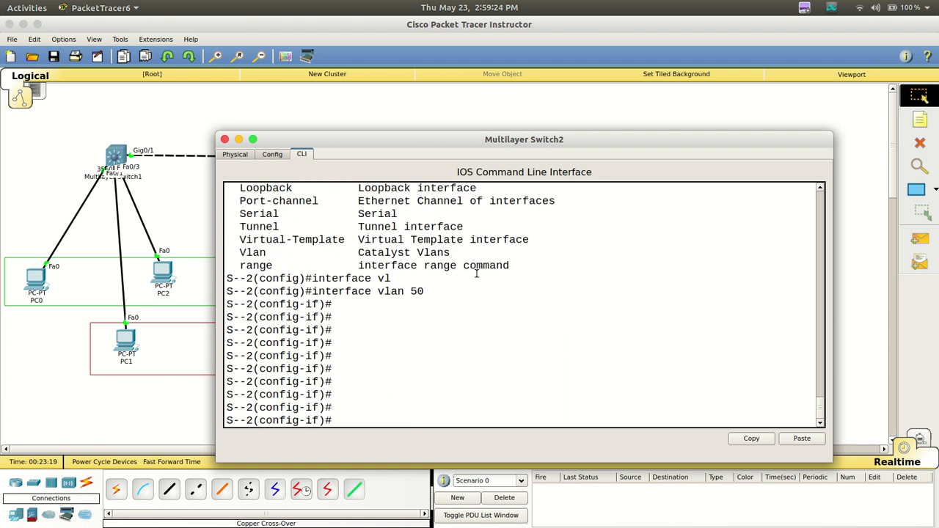
text(exit)
key(Return)
key(Return)
key(Return)
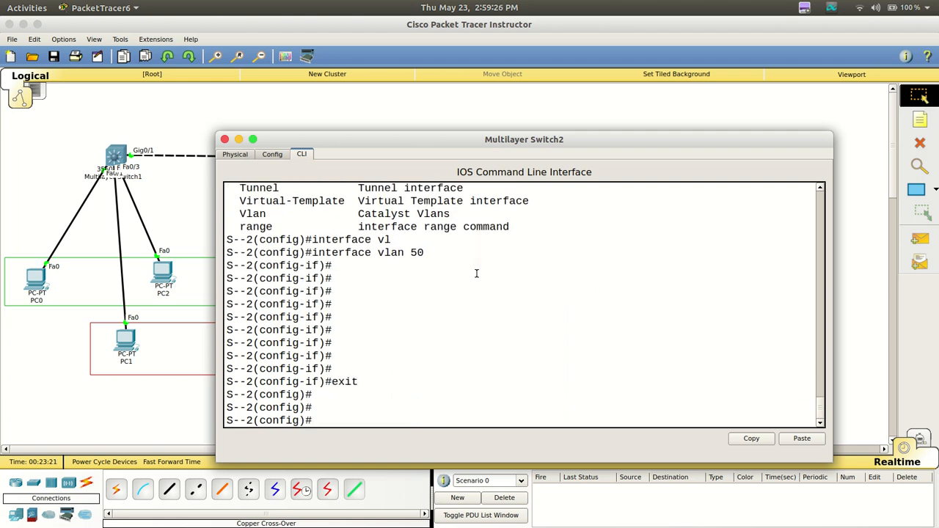
key(Up)
key(Up)
key(ctrl+a)
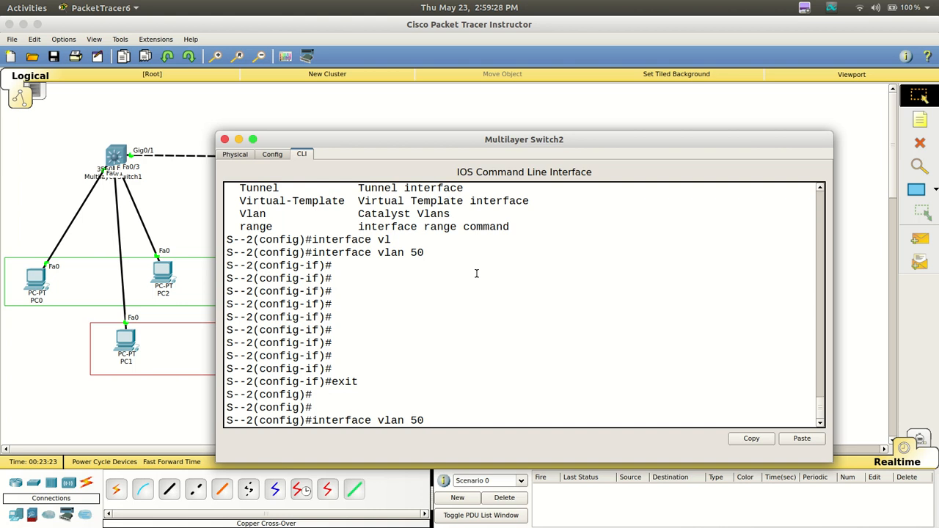
text(no)
key(Return)
key(Return)
key(Return)
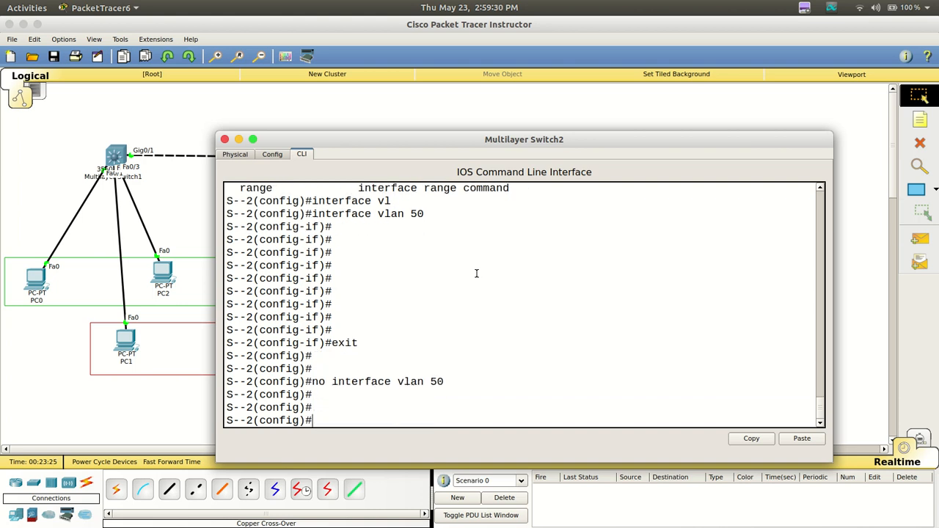
click(224, 139)
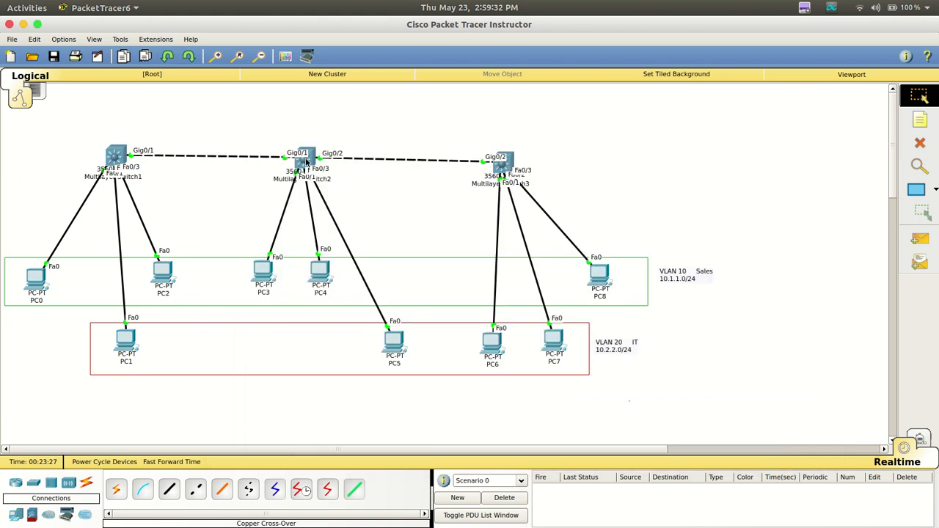
Reopen Multilayer Switch2's CLI and create the VLAN 10 interface with int vlan 10
mouse_move(307, 163)
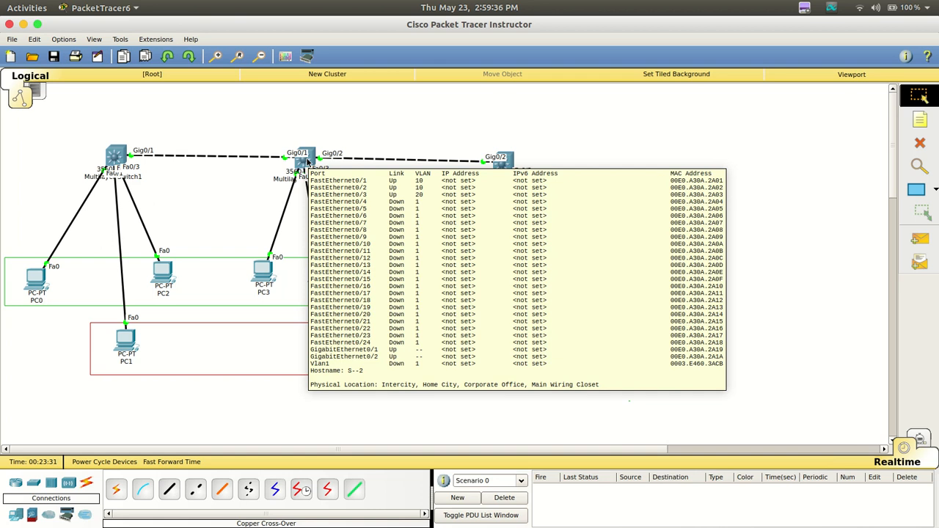
click(307, 160)
key(Return)
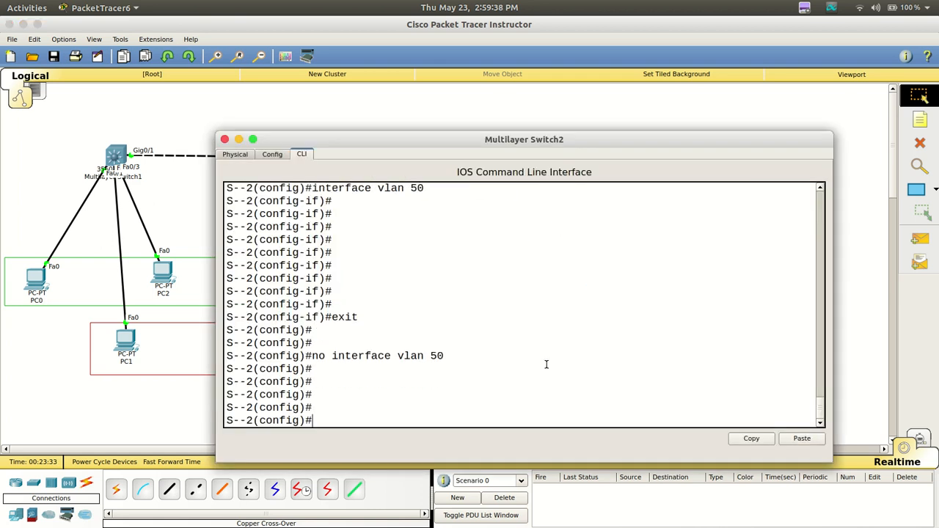
key(Return)
text(int v)
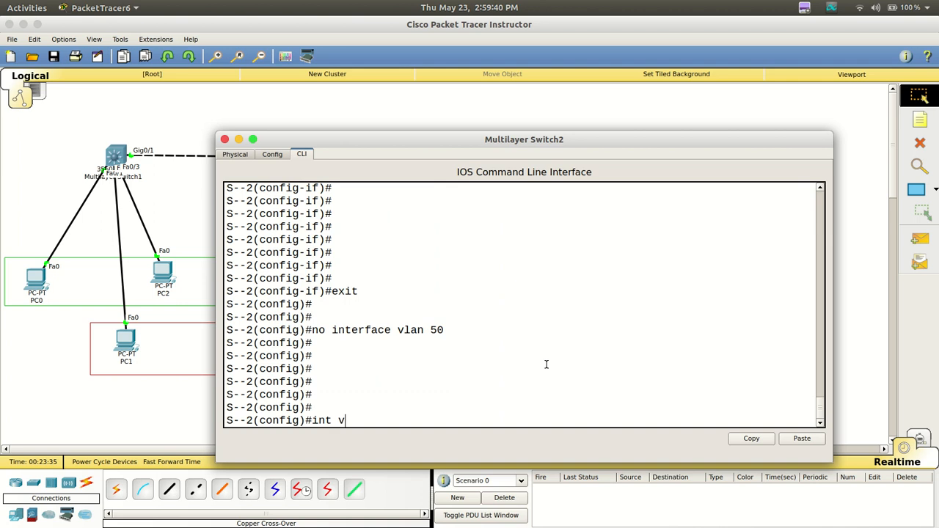
text(lan 10)
key(Return)
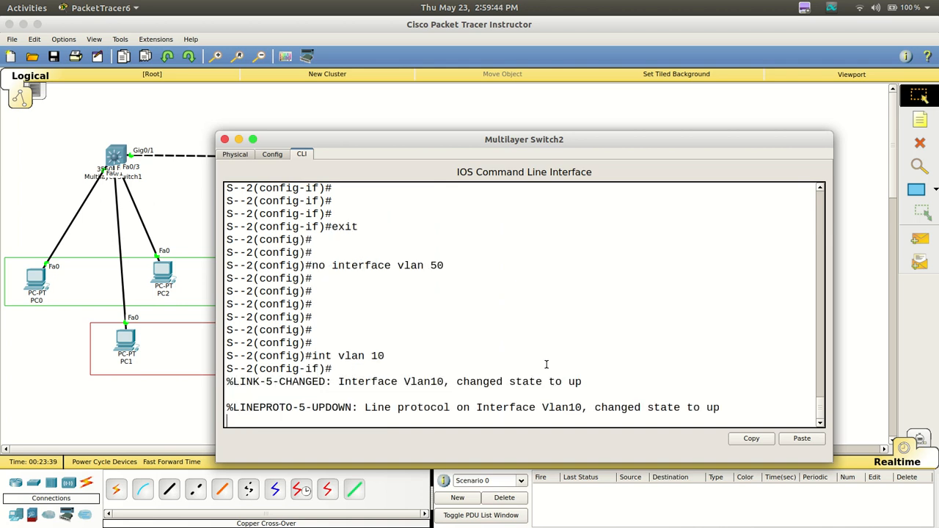
key(Return)
key(Return)
key(Return)
key(Return)
key(Return)
Assign IP address 10.1.1.1 with subnet mask 255.255.255.0 to Multilayer Switch2's VLAN 10 interface, checking the Sales subnet on the topology
text(ip )
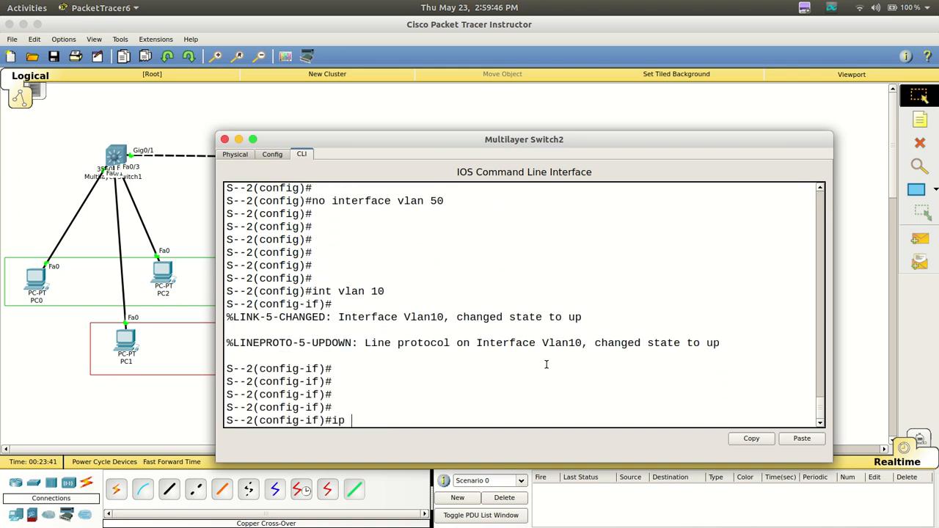
text(address v)
key(BackSpace)
click(193, 431)
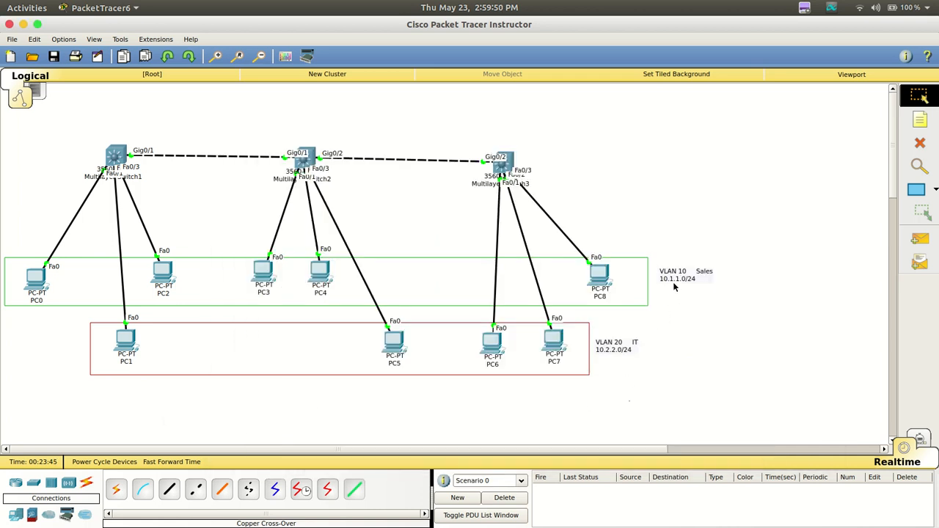
mouse_move(422, 526)
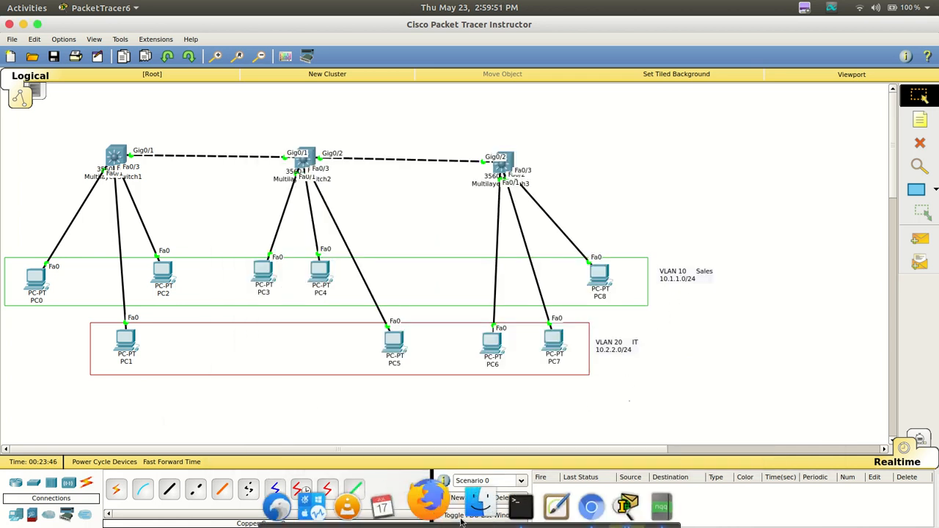
click(652, 507)
click(613, 505)
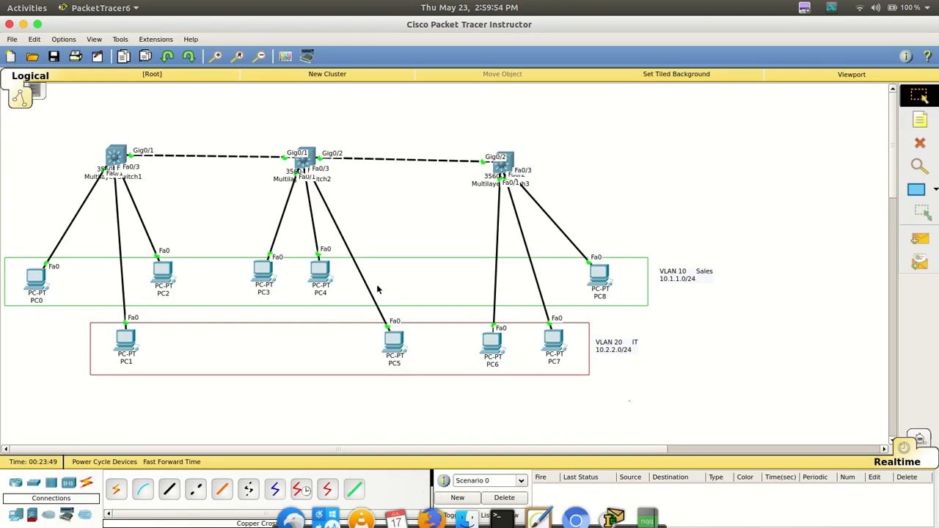
click(304, 158)
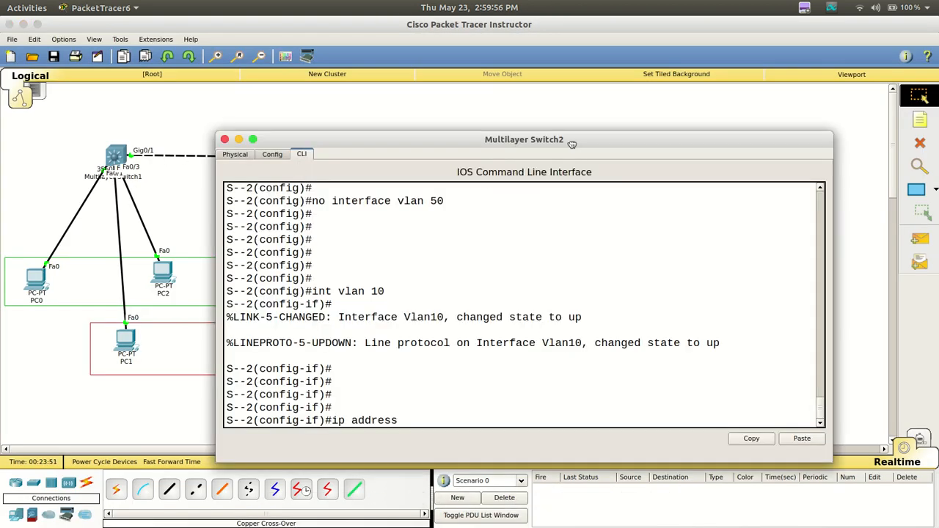
drag(574, 144, 400, 73)
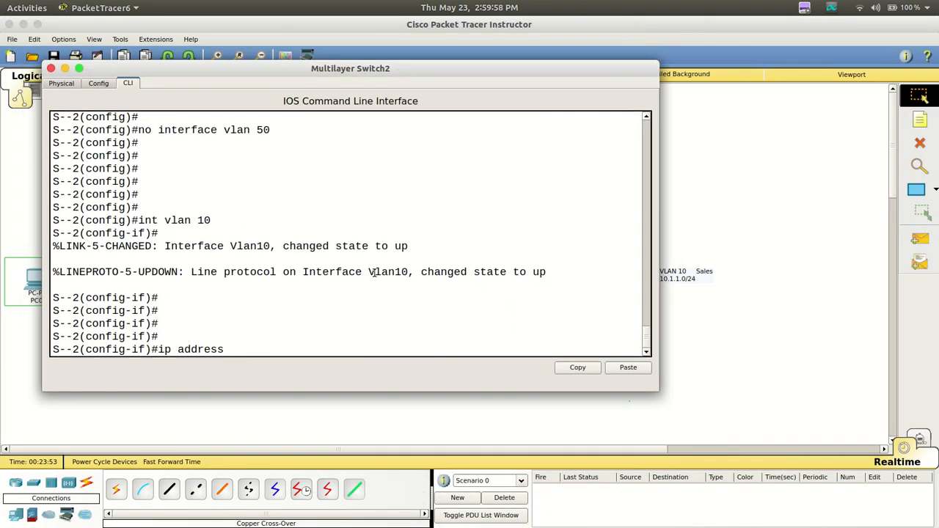
text(10.1.1.1  255.255.255.0)
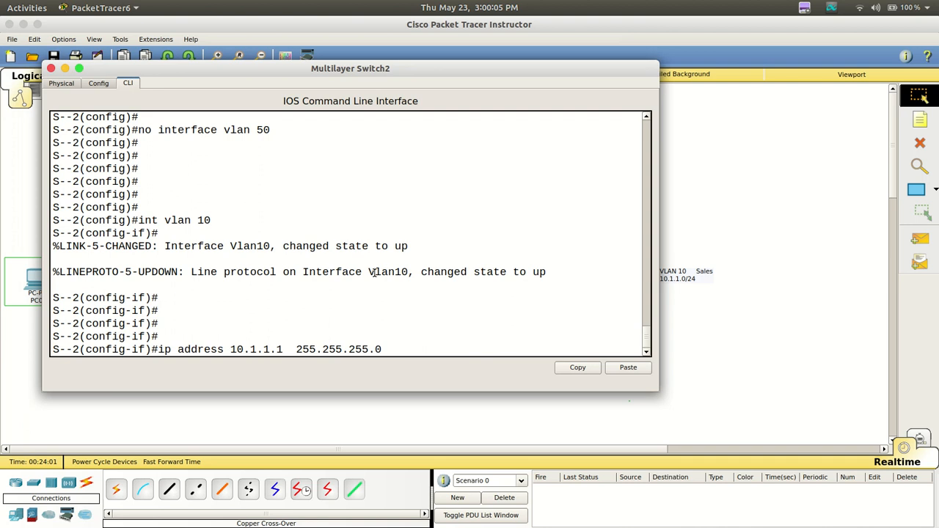
key(Return)
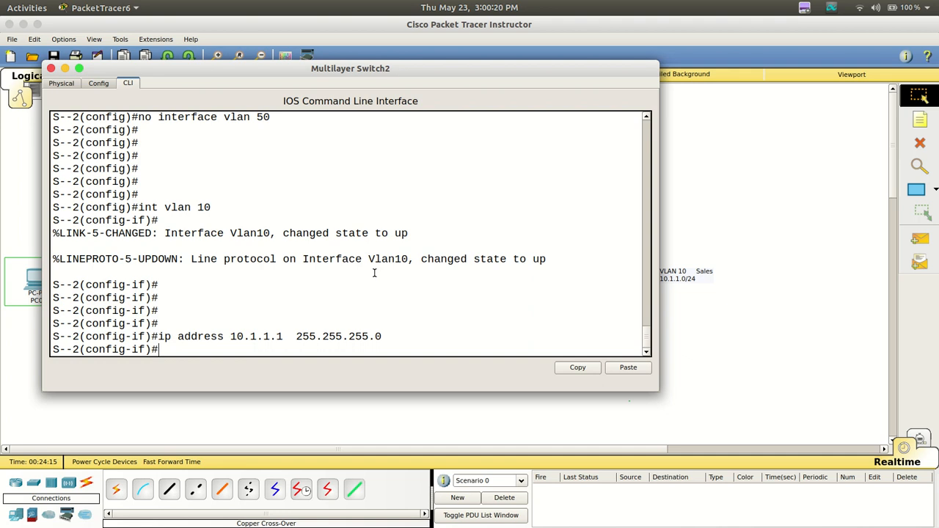
Create the VLAN 20 interface on Multilayer Switch2 with int vlan 20
text(int vlan 20)
key(Return)
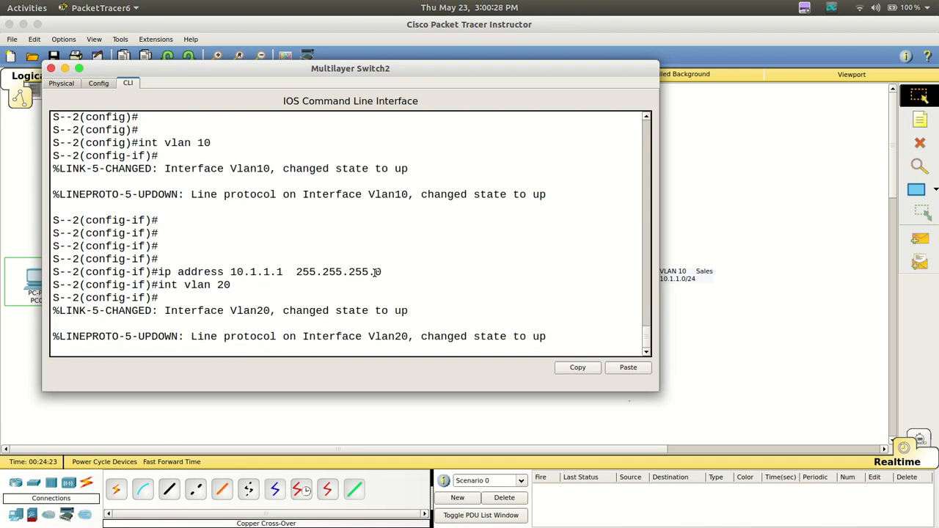
key(Return)
key(Return)
key(Return)
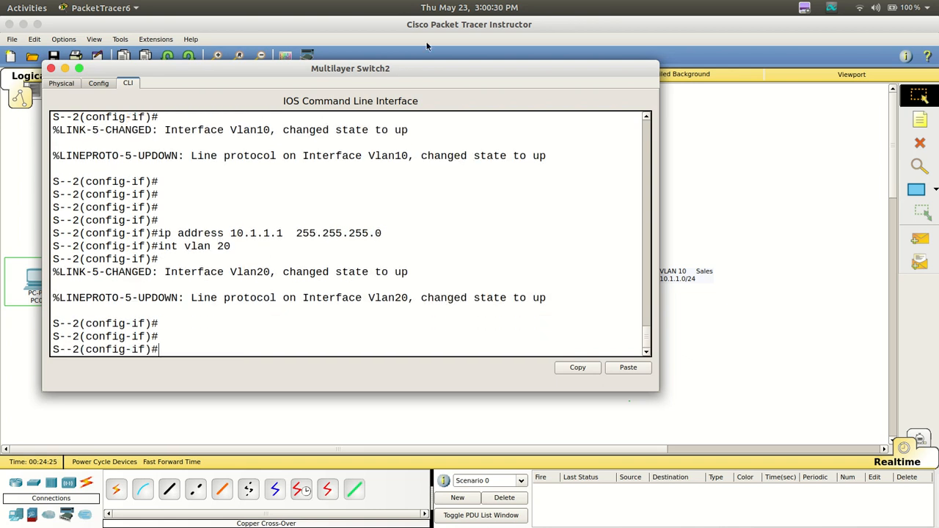
Assign IP address 10.2.2.1 with subnet mask 255.255.255.0 to Multilayer Switch2's VLAN 20 interface
drag(613, 70, 605, 52)
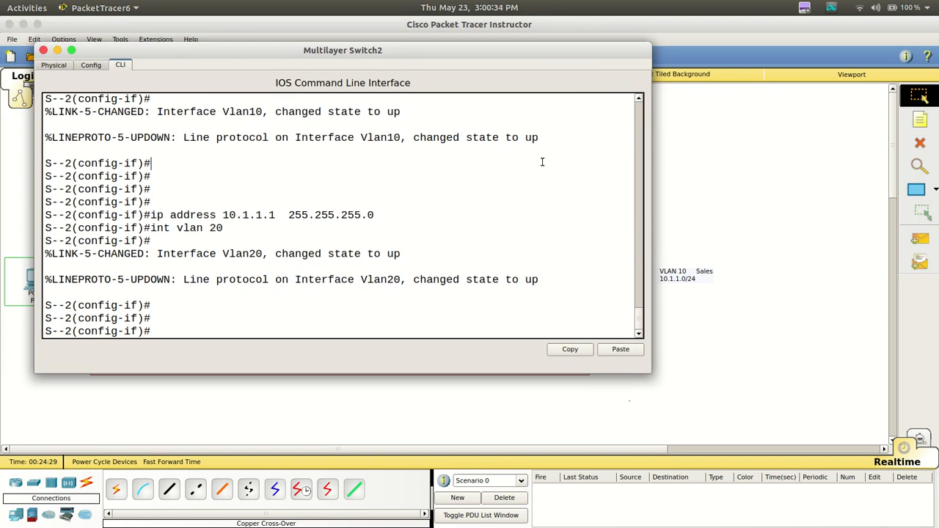
text(ip add 10.2.2.1   255.255.)
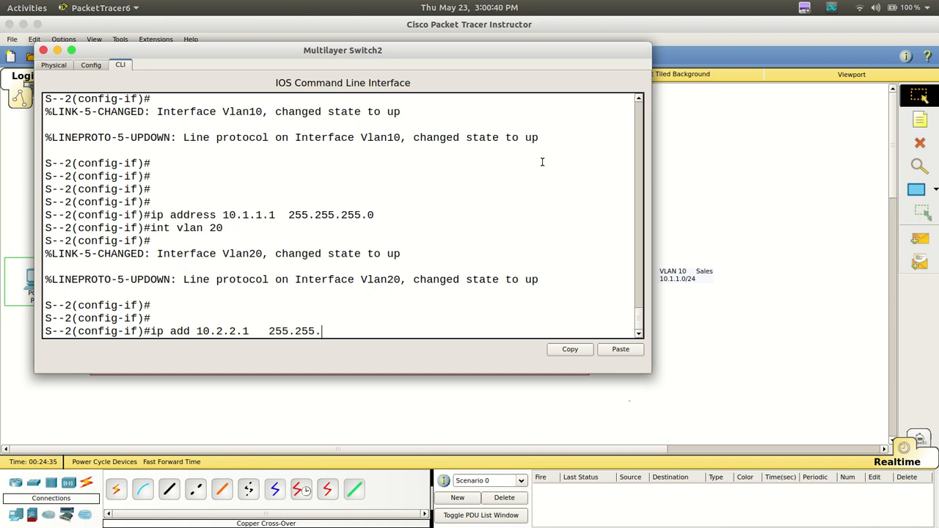
text(255.0)
key(Return)
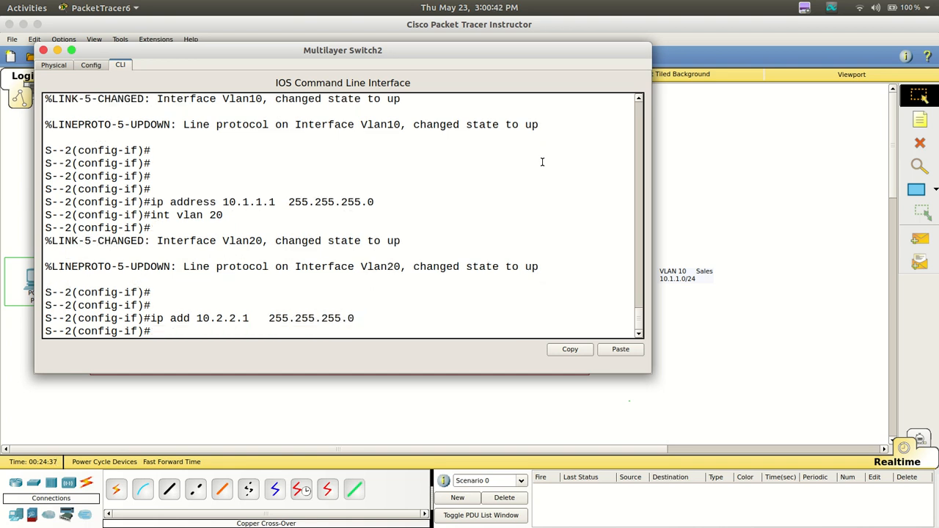
Inspect Multilayer Switch2's port and VLAN address summary on the topology, and reopen its CLI in a maximized window
click(814, 173)
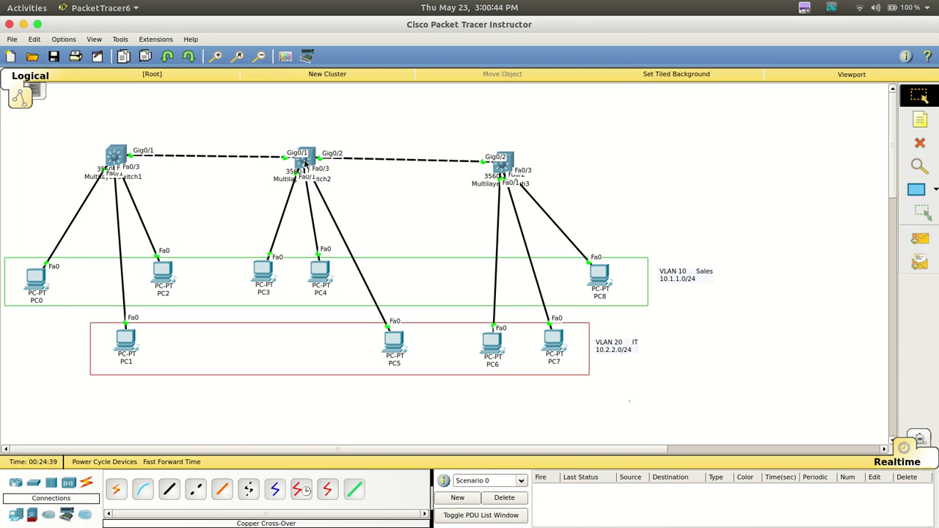
mouse_move(305, 163)
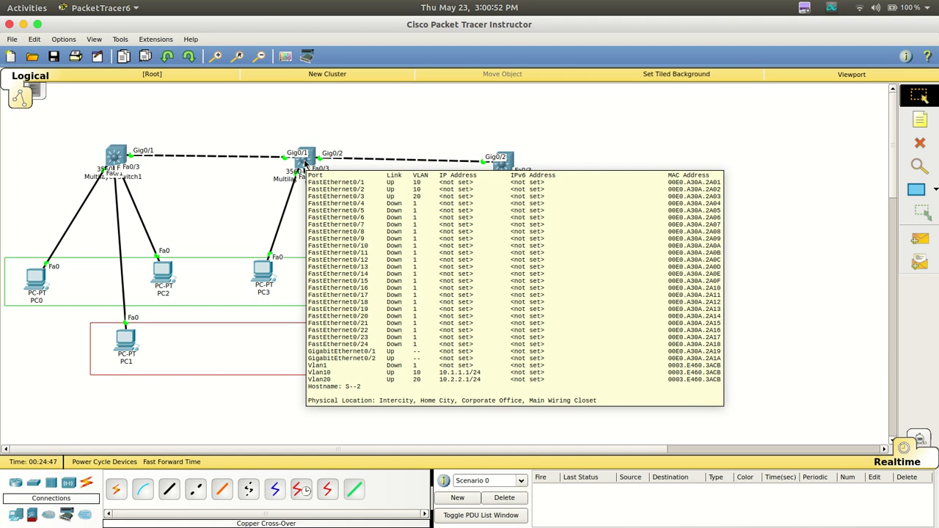
click(306, 163)
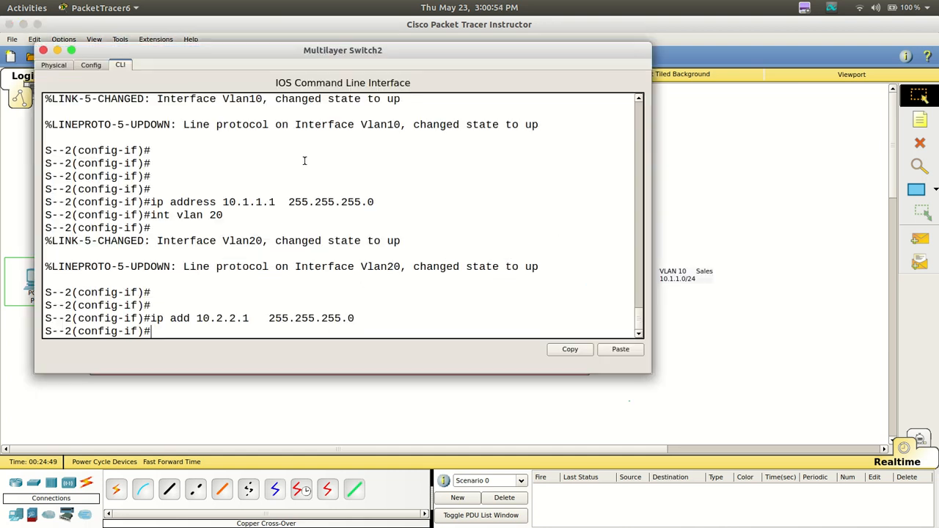
double_click(437, 55)
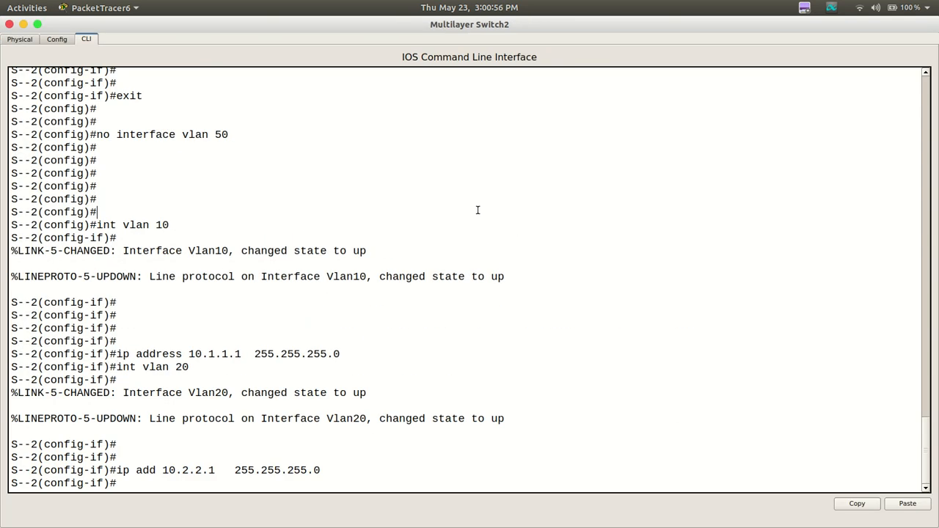
Exit interface configuration on Multilayer Switch2 to return to global configuration mode
key(Return)
text(ex)
key(Return)
key(Return)
key(Return)
key(Return)
key(Return)
key(Return)
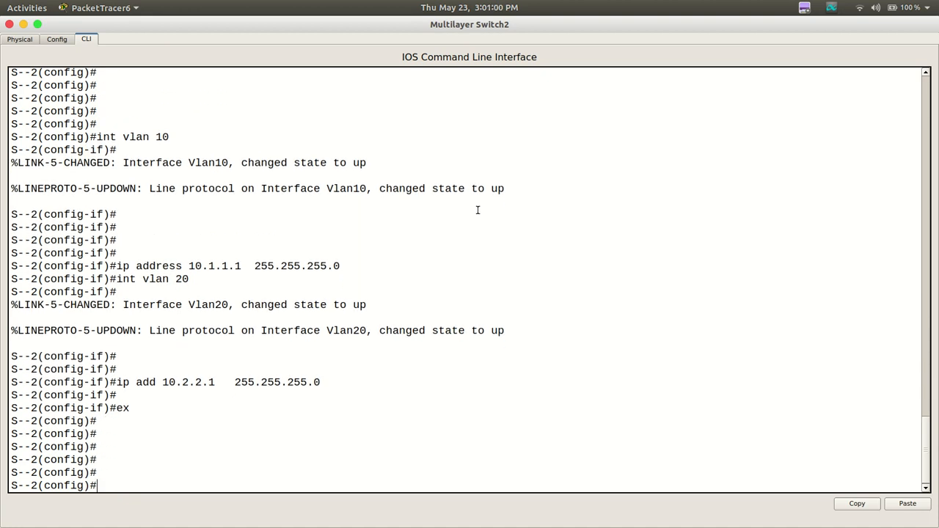
Display Multilayer Switch2's routing table from configuration mode with do sh ip route
text(do sh ip route)
key(Return)
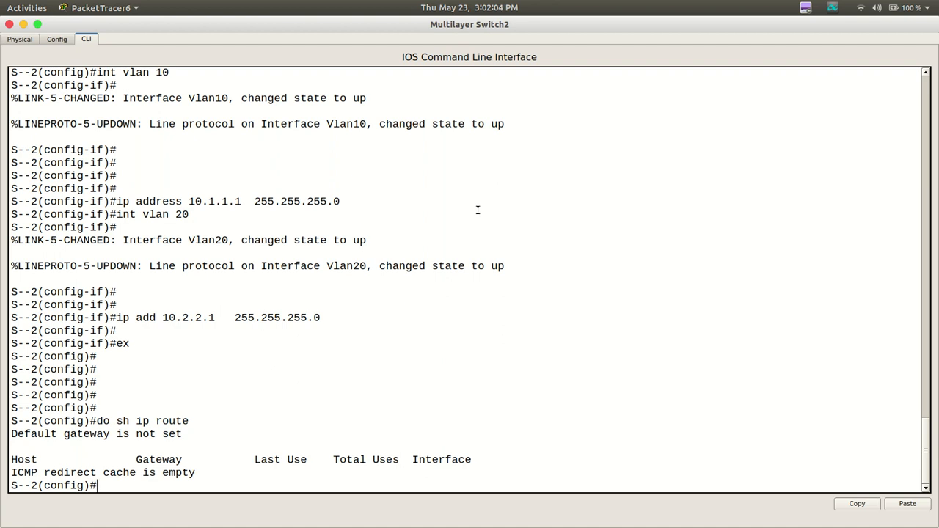
key(Return)
key(Return)
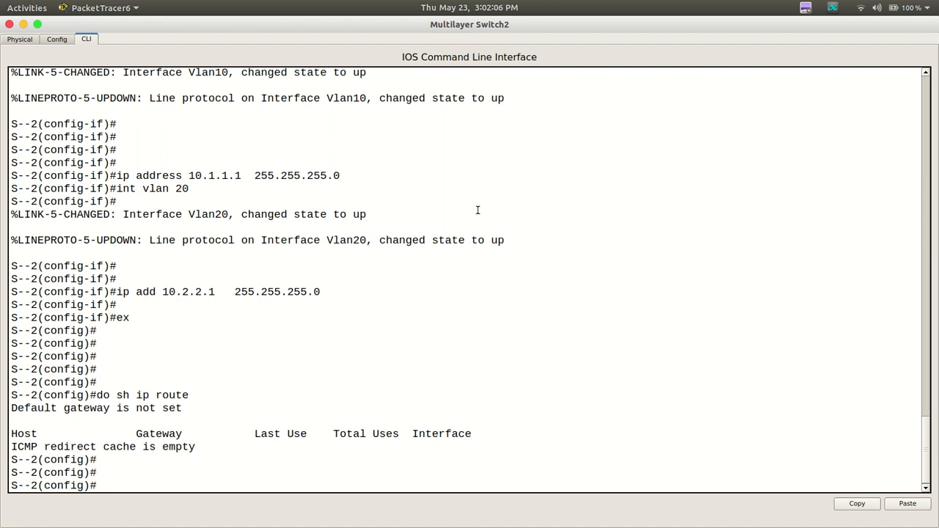
Enable Layer 3 routing on Multilayer Switch2 with ip routing
text(ip routing)
key(Return)
key(Return)
key(Return)
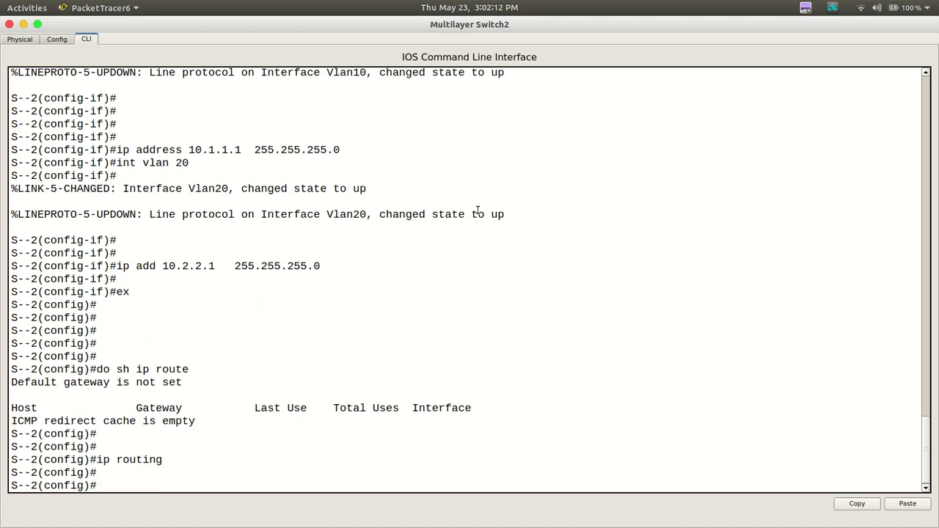
Run do sh ip route again and compare the route output from before and after the ip routing command
key(Up)
key(Up)
key(Return)
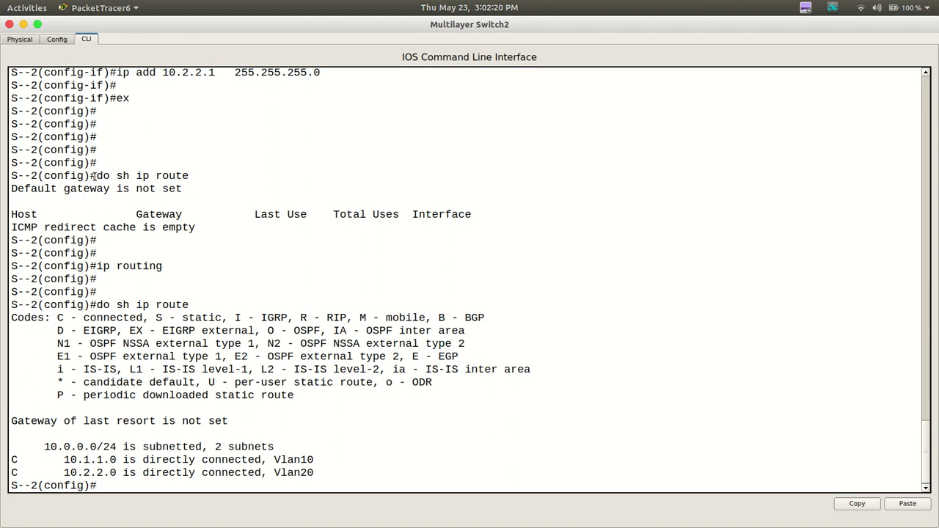
drag(97, 176, 190, 175)
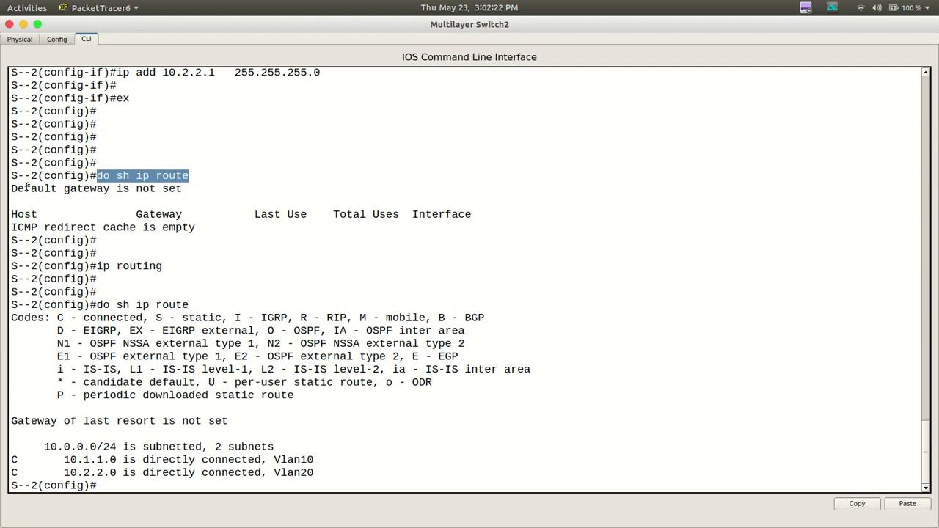
drag(11, 189, 264, 232)
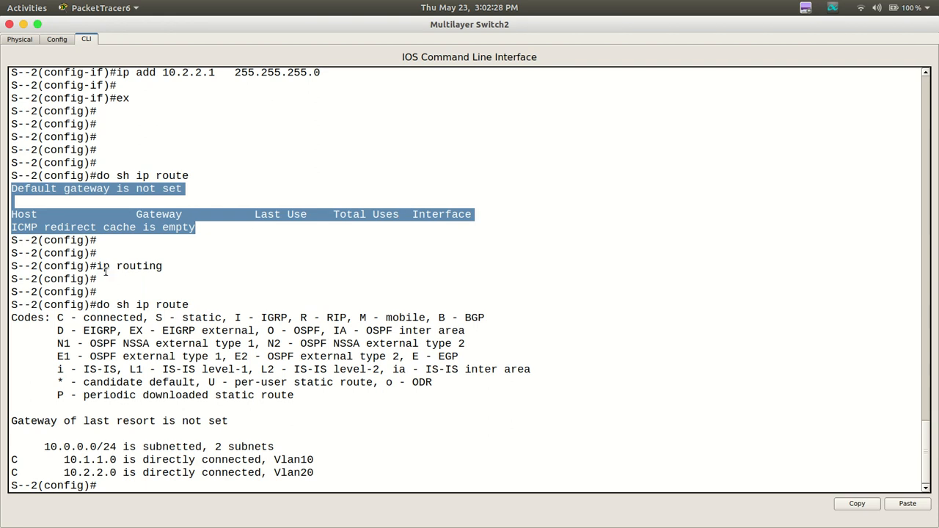
drag(97, 267, 163, 266)
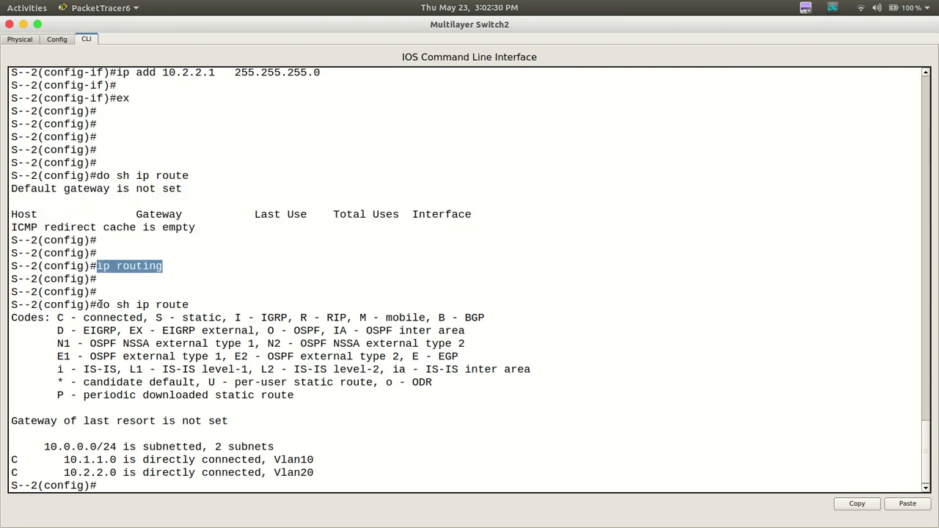
drag(102, 304, 201, 303)
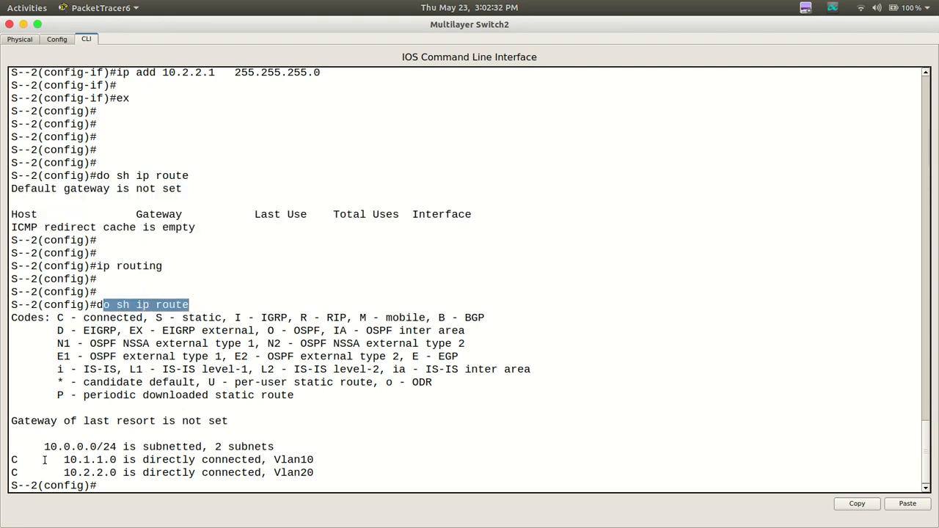
drag(45, 461, 321, 474)
click(321, 475)
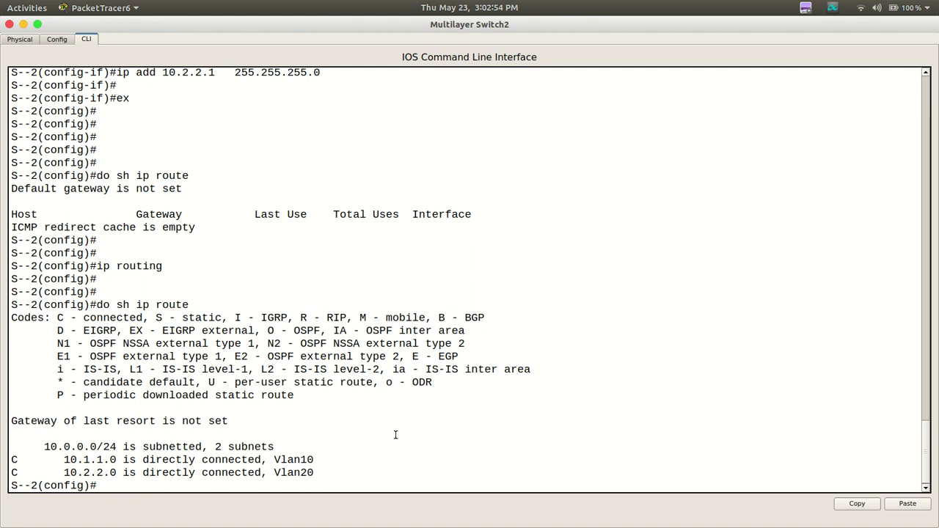
Create a DHCP pool named Sales on Multilayer Switch2, consulting the help for the ip and ip dhcp commands
key(Return)
key(Return)
key(Return)
key(Return)
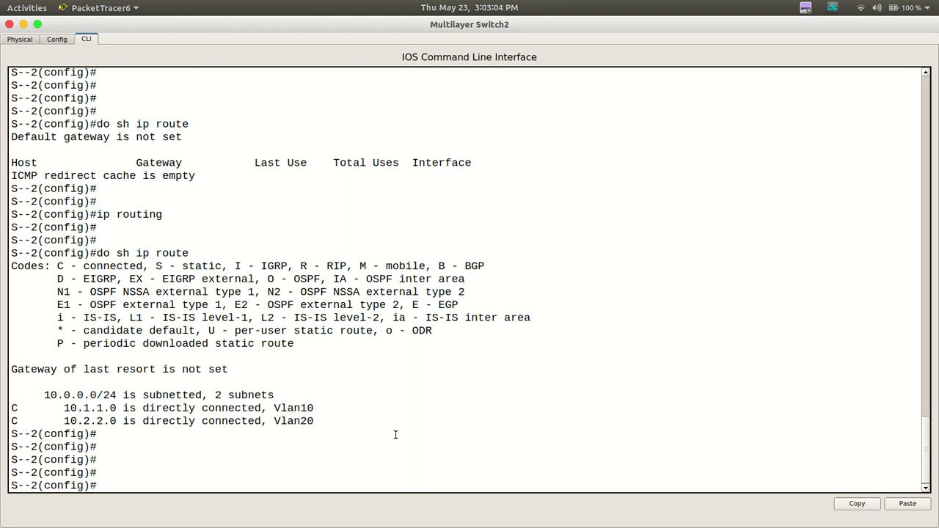
text(ip ?)
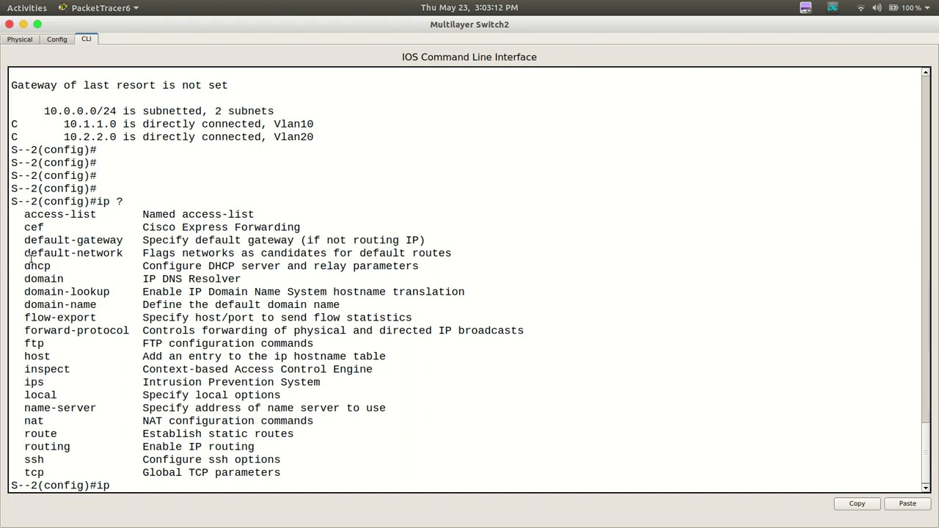
drag(17, 266, 444, 267)
click(532, 266)
text(dhcp ?)
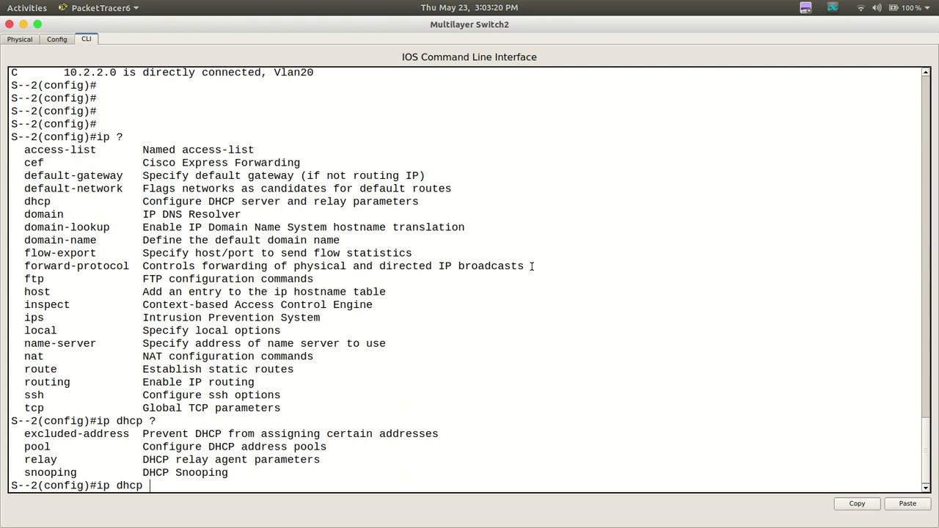
text(pool Sales)
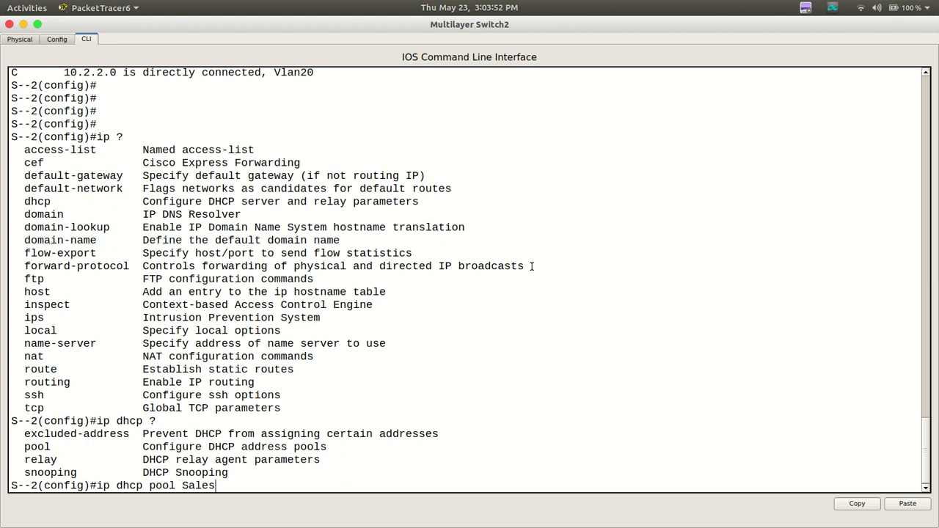
key(Return)
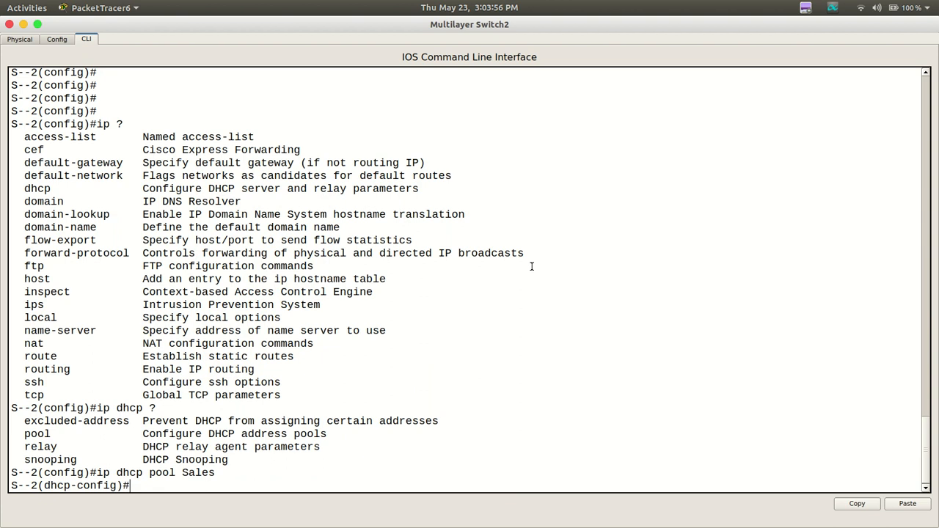
Set the Sales DHCP pool's network to 10.1.1.0 with subnet mask 255.255.255.0
text(net 10.1.1.0   255.2555.255.0)
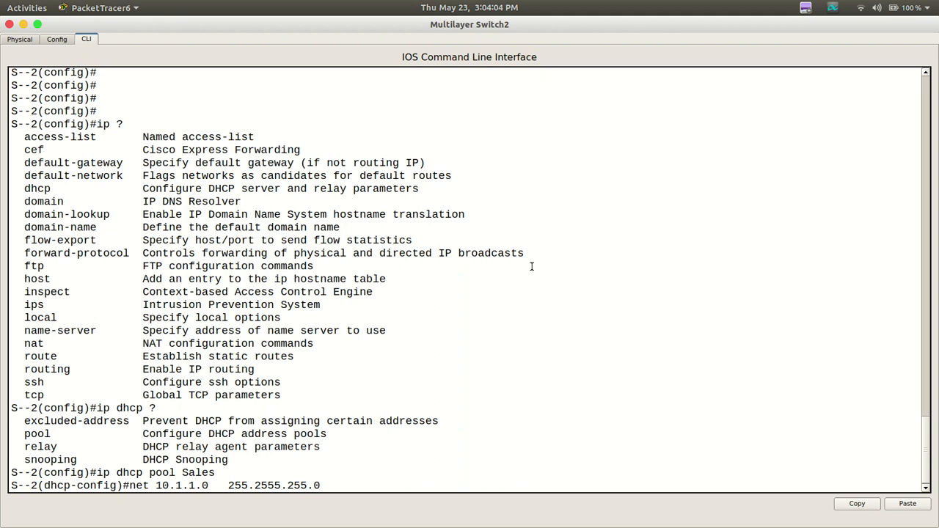
key(BackSpace)
key(Return)
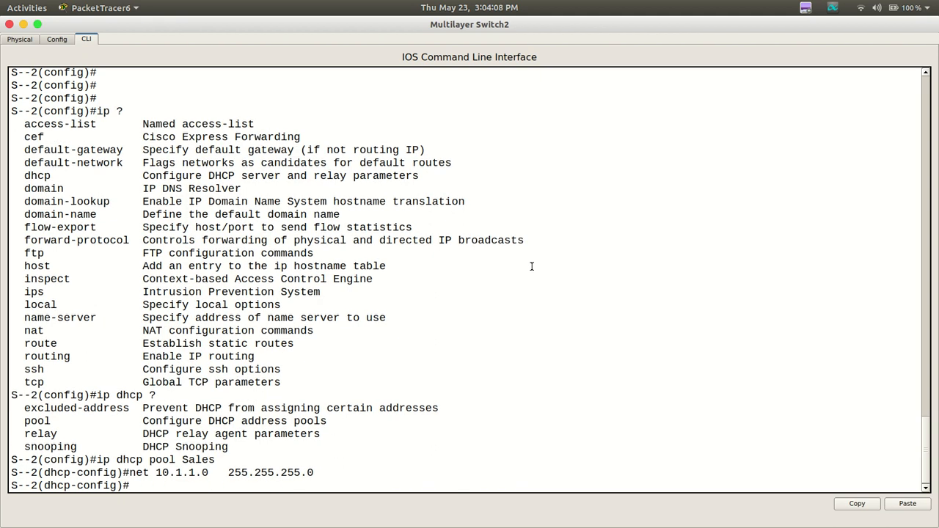
Set the Sales pool's default-router to 10.1.1.1 and exit DHCP pool configuration
text(def)
key(Tab)
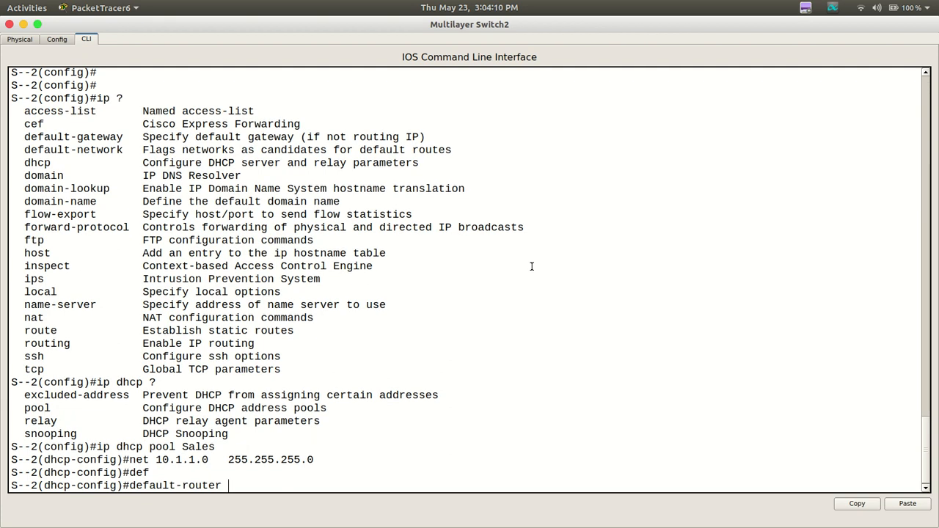
text(10.1.1.1)
key(Return)
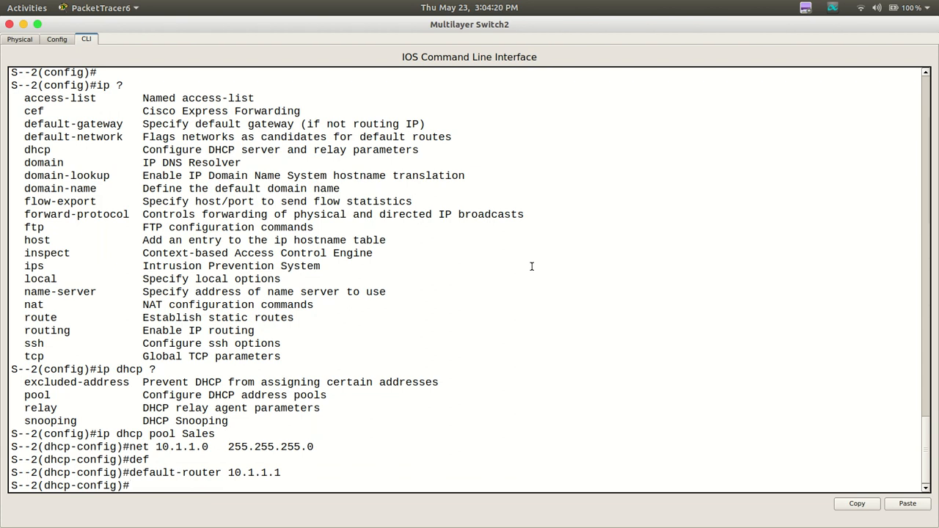
text(exit)
key(Return)
key(Return)
key(Return)
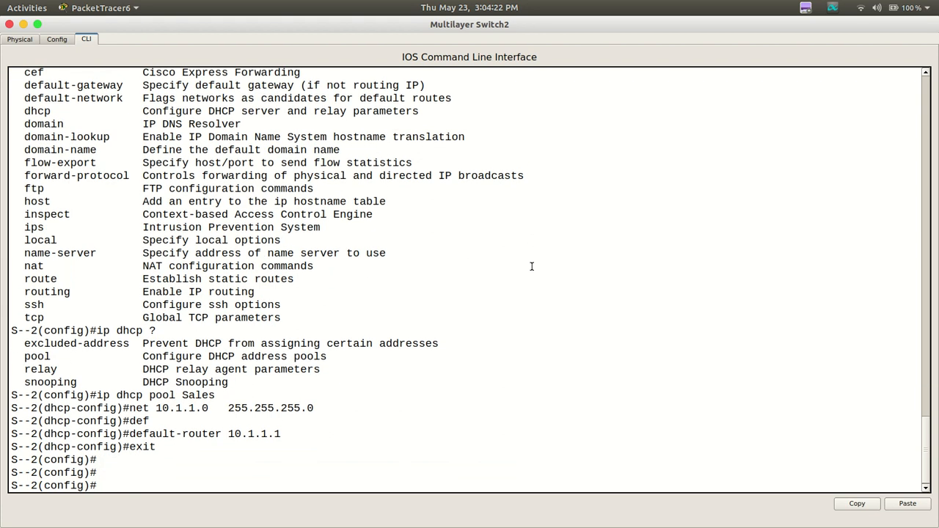
Exclude addresses 10.1.1.1 through 10.1.1.17 from DHCP assignment with ip dhcp excluded-address
text(ip dhcp ex)
key(Tab)
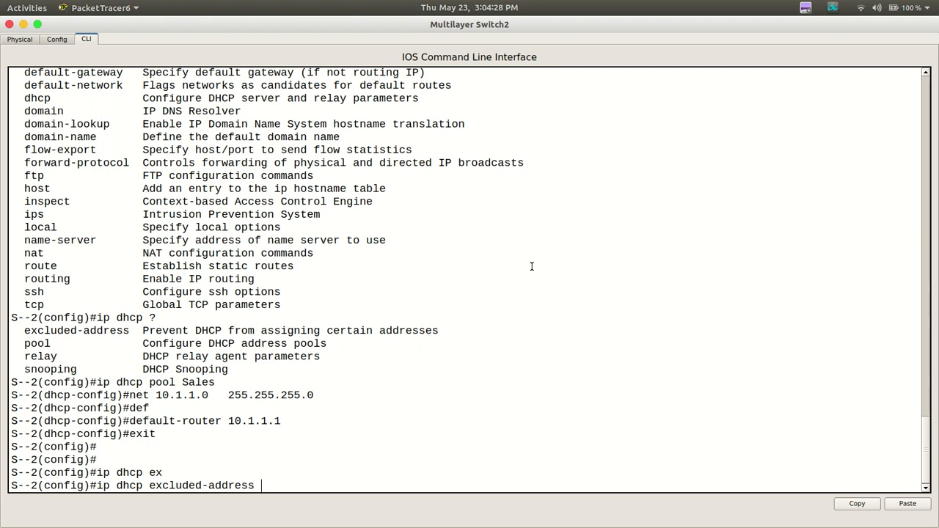
text(10.1.1.1)
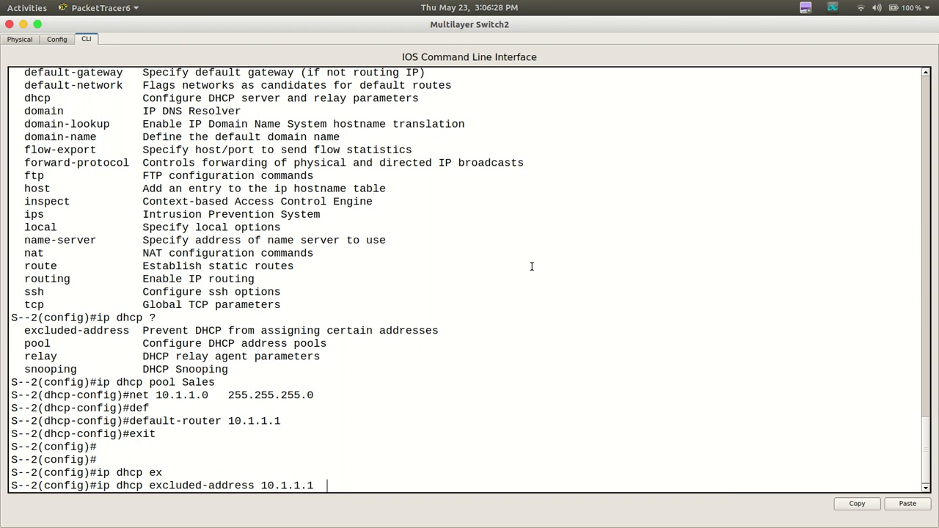
text(10.1)
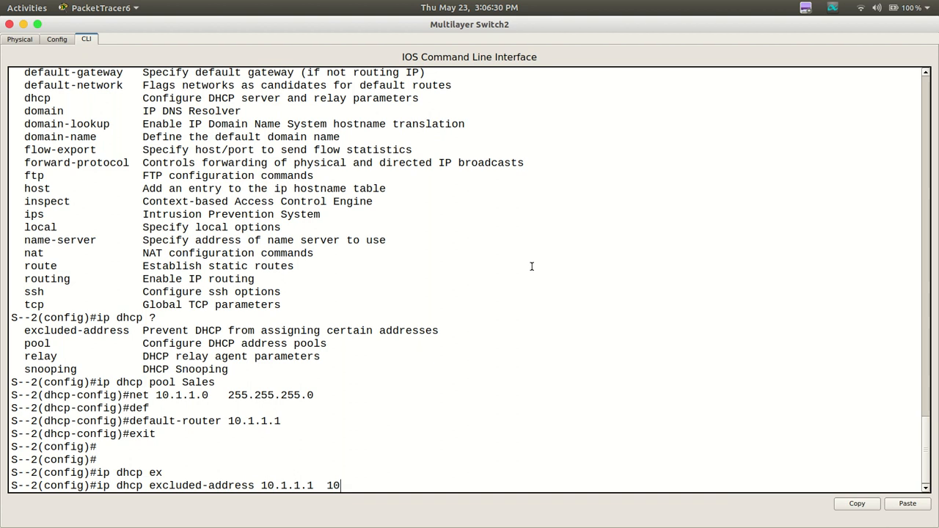
text(.1.17)
key(Return)
key(Return)
key(Return)
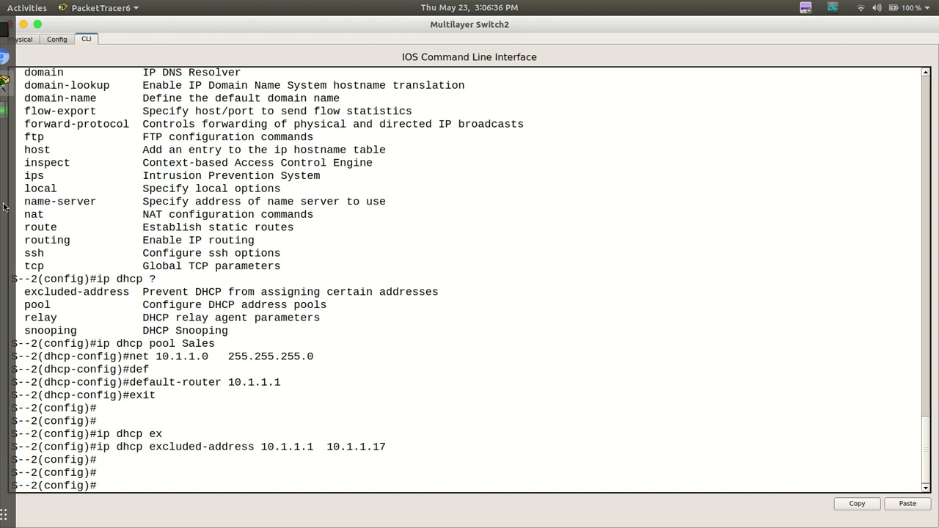
Put away the switch CLI and set PC0's IP configuration to DHCP
click(21, 24)
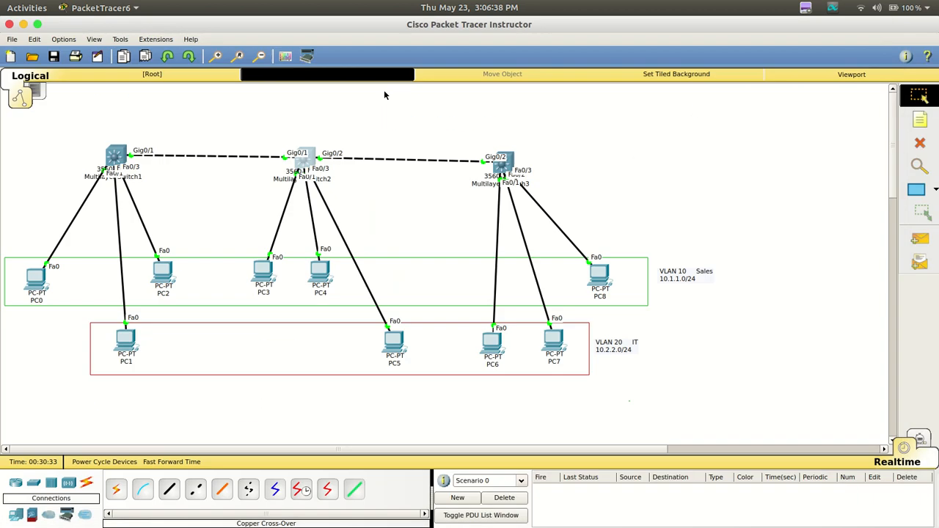
click(31, 284)
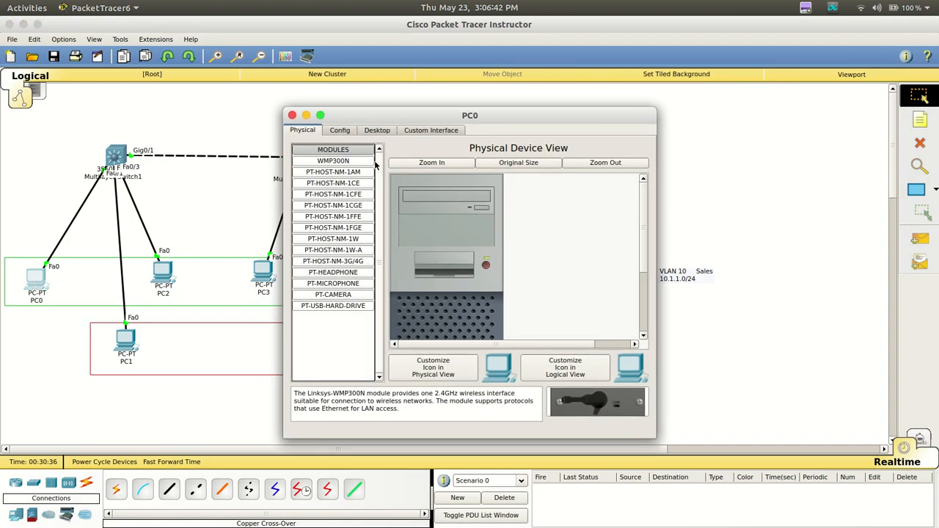
click(378, 132)
click(332, 185)
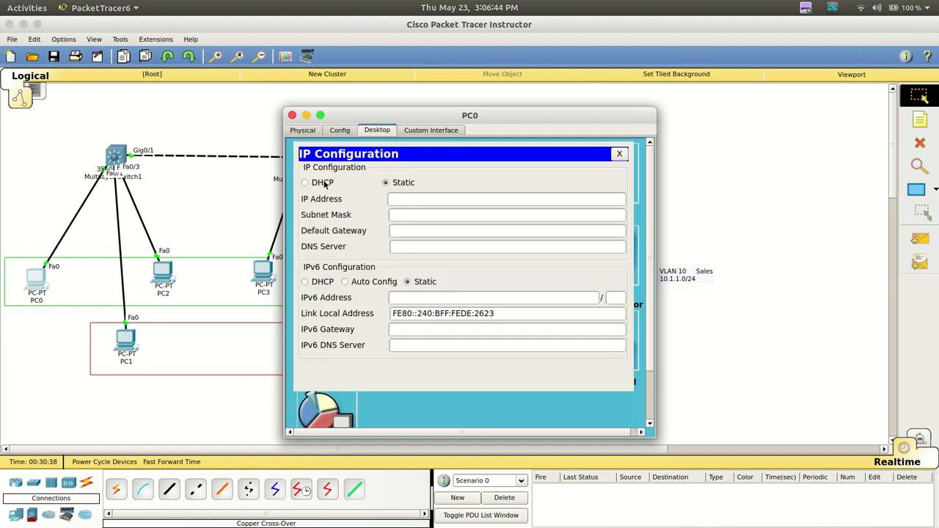
click(325, 183)
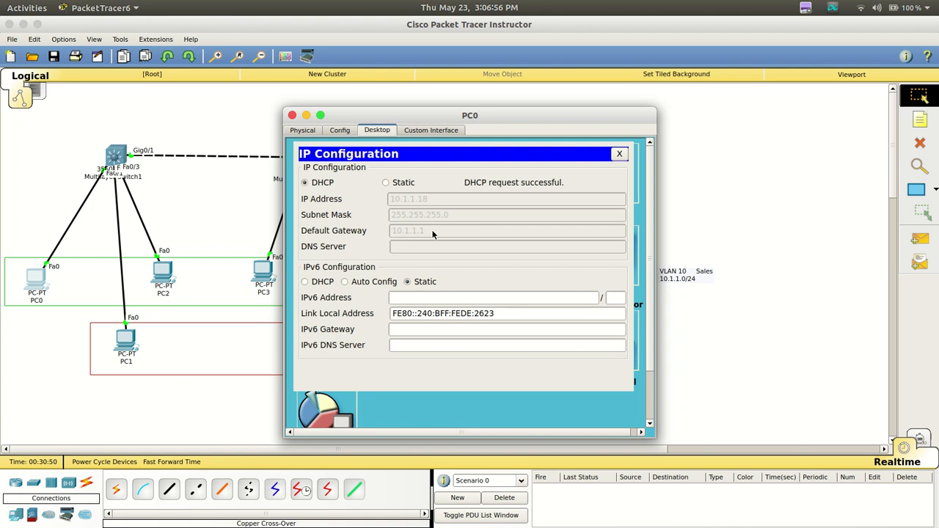
Put away PC0's configuration and set PC2's IP configuration to DHCP
click(620, 155)
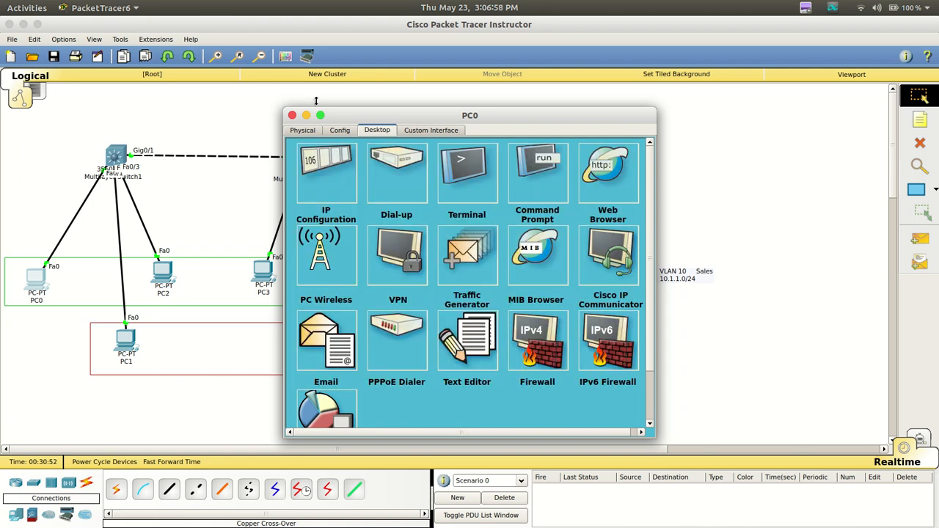
click(293, 116)
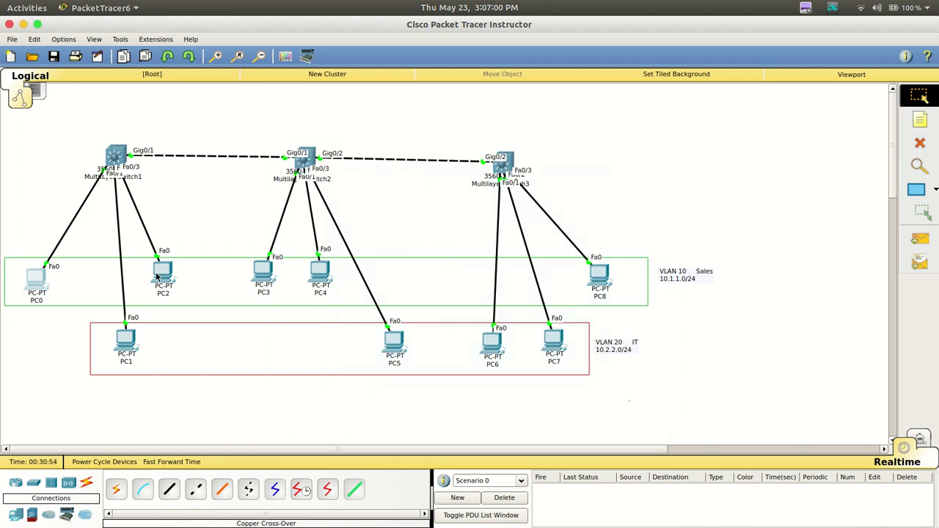
mouse_move(160, 275)
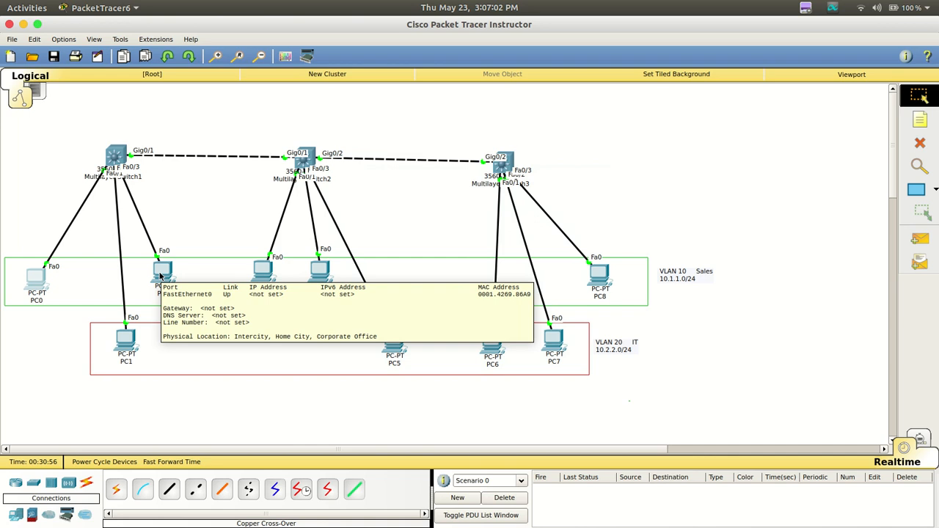
mouse_move(132, 349)
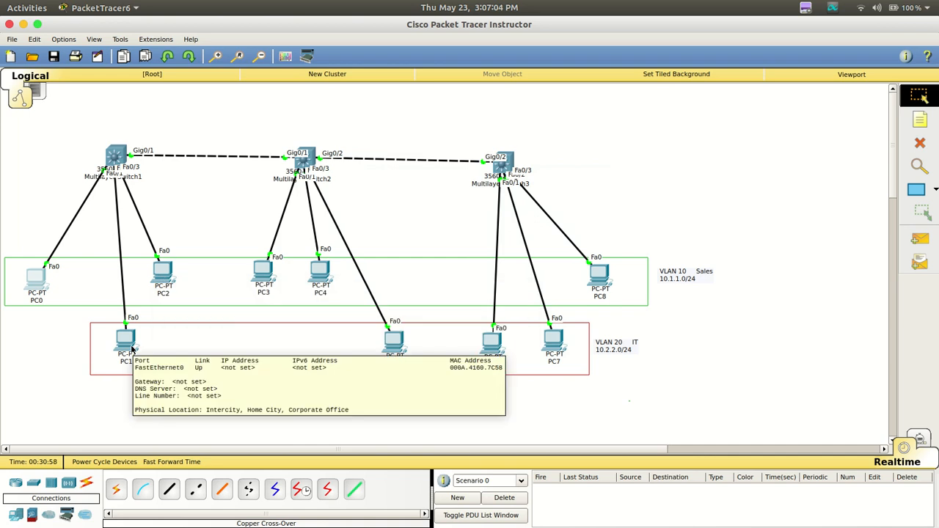
click(162, 273)
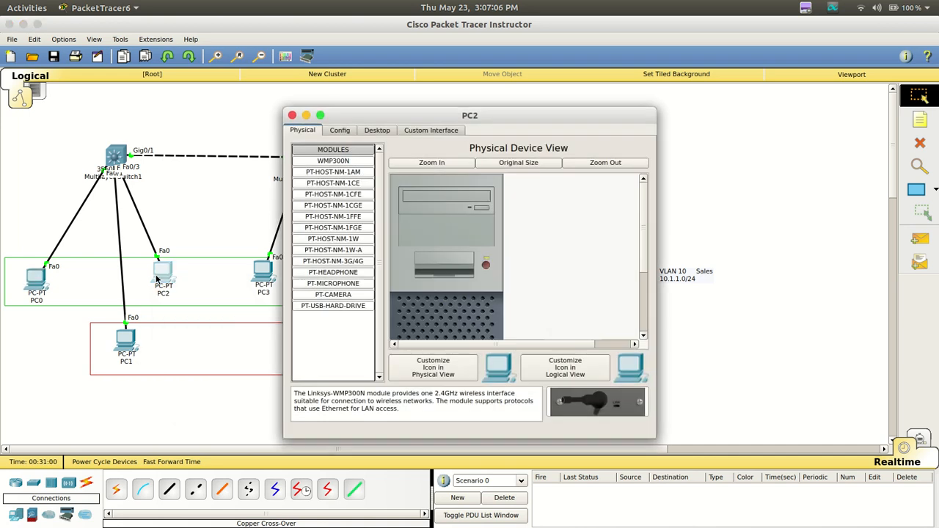
click(376, 130)
click(335, 168)
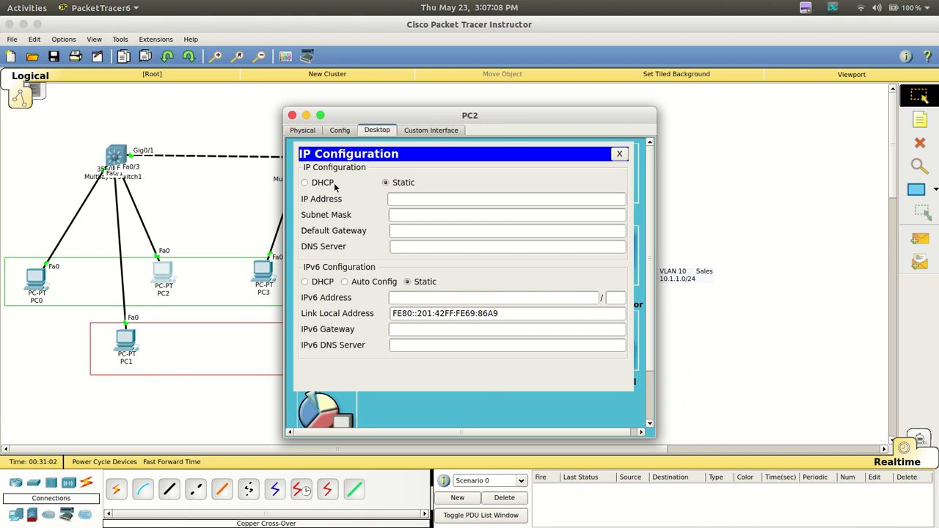
click(320, 184)
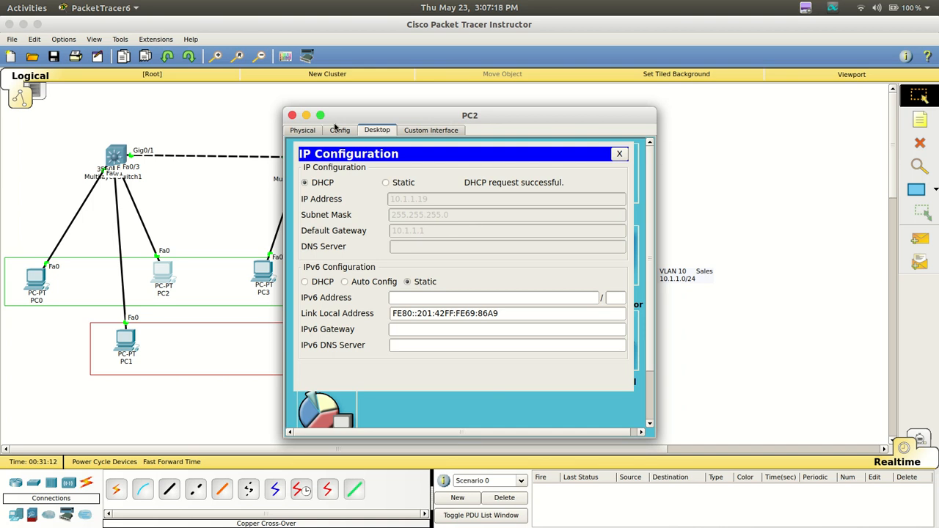
click(293, 116)
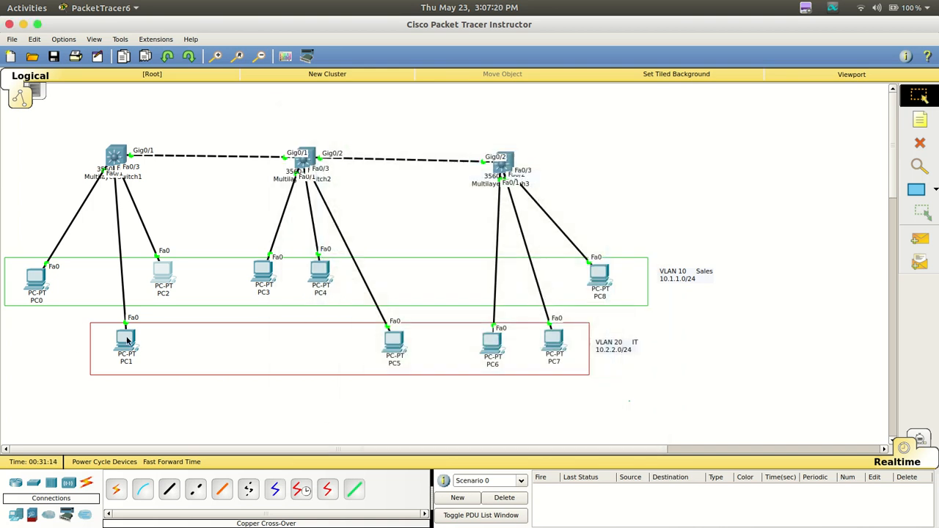
Switch to Simulation mode and filter the visible events to DHCP only
mouse_move(127, 340)
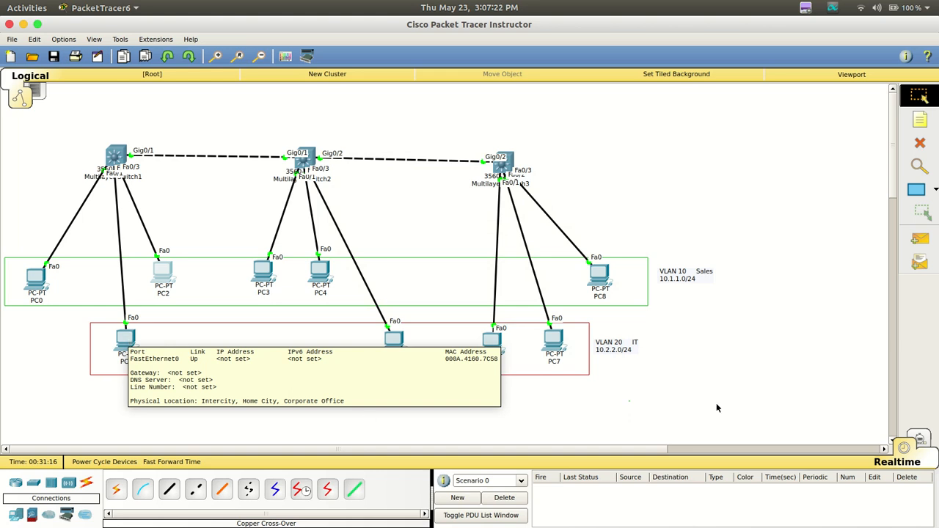
click(919, 440)
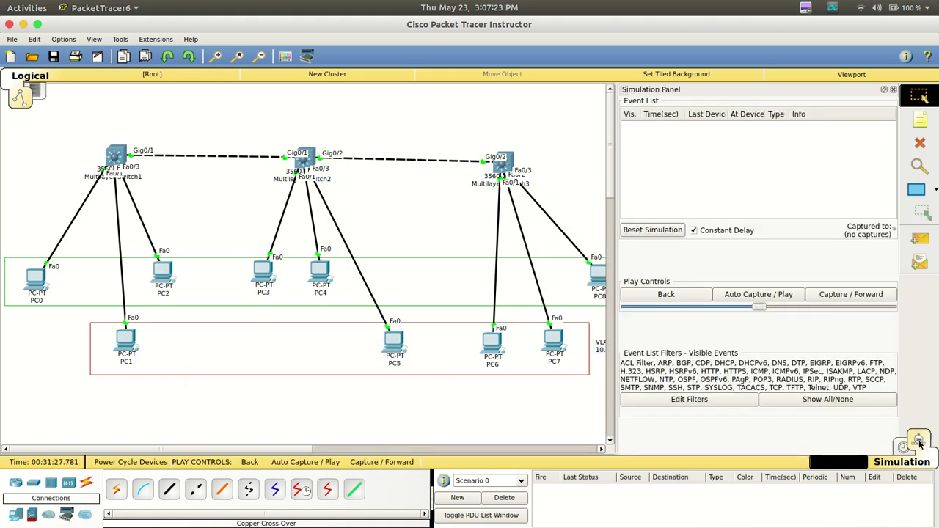
click(689, 399)
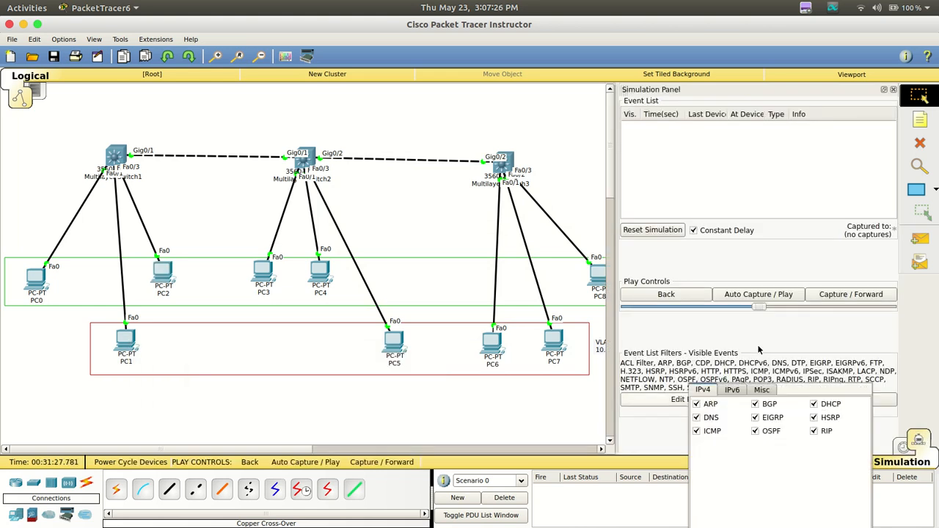
click(828, 399)
click(726, 390)
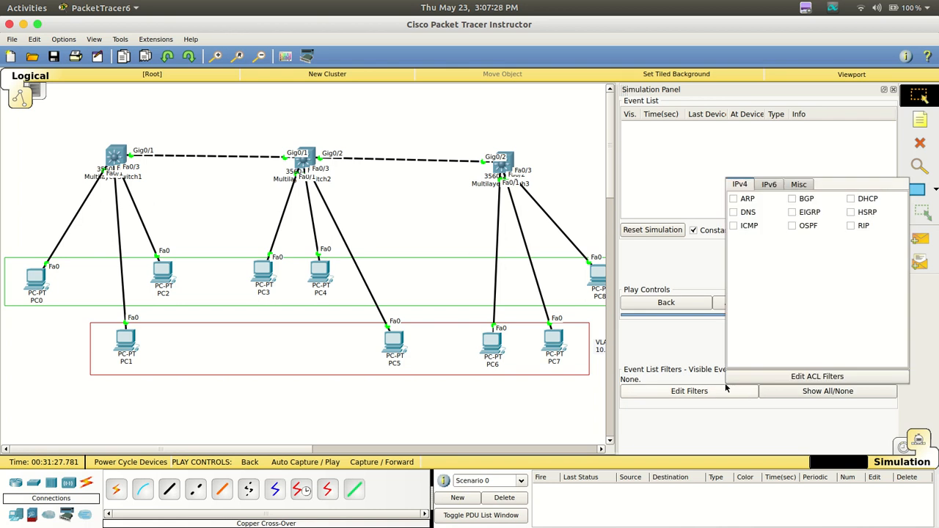
click(851, 200)
click(711, 156)
Set PC1's IP configuration to DHCP and return to the topology
click(127, 339)
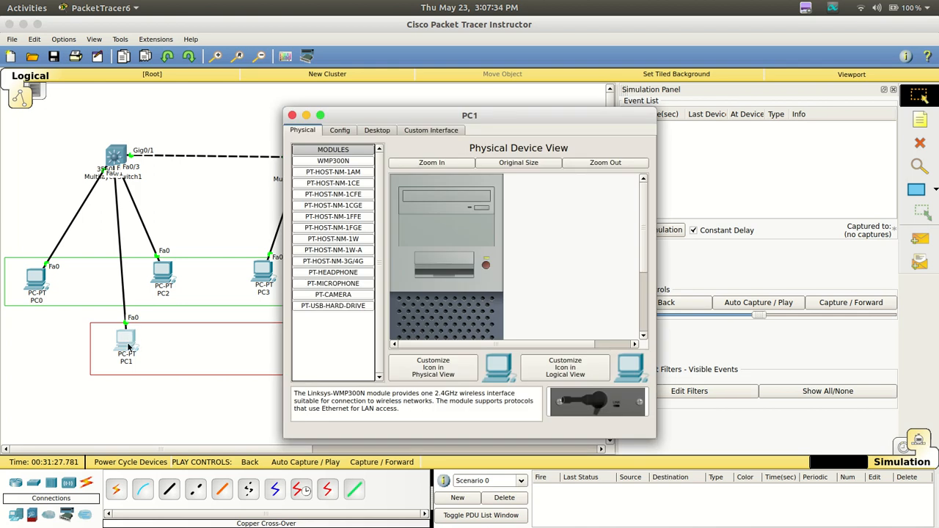
click(376, 133)
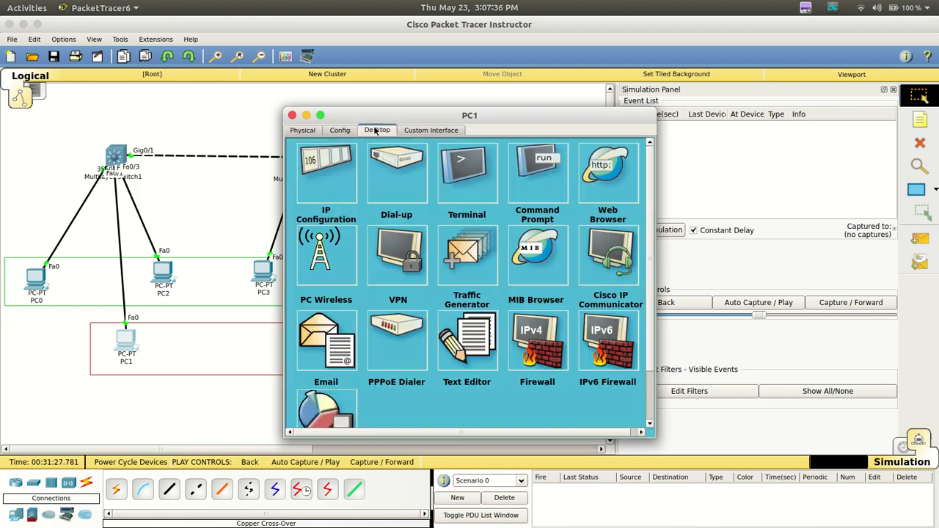
click(338, 190)
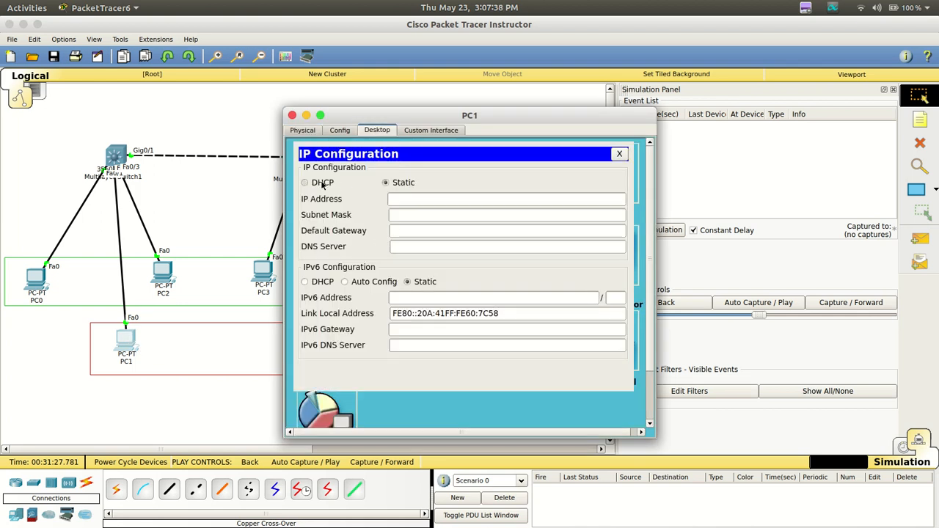
click(323, 183)
click(222, 400)
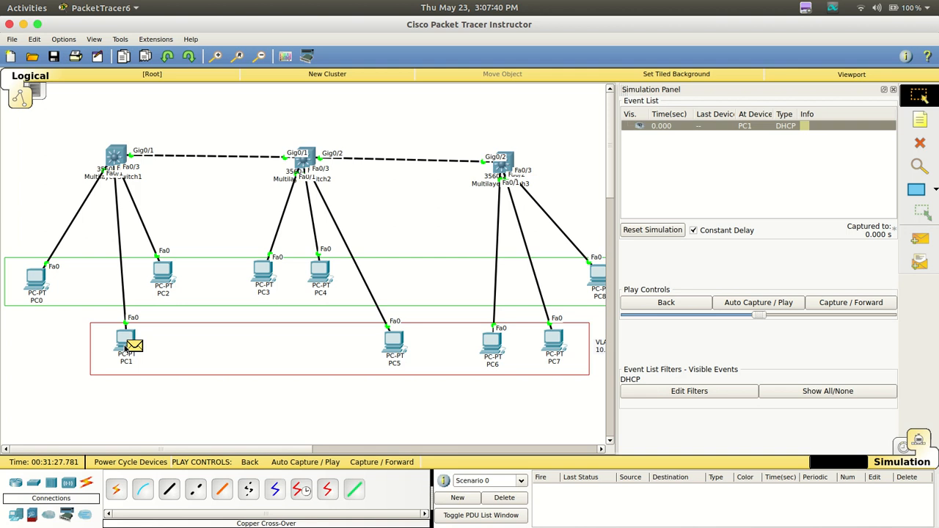
Inspect the DHCP packet at PC1, including its outbound Layer 2 Ethernet header
mouse_move(124, 350)
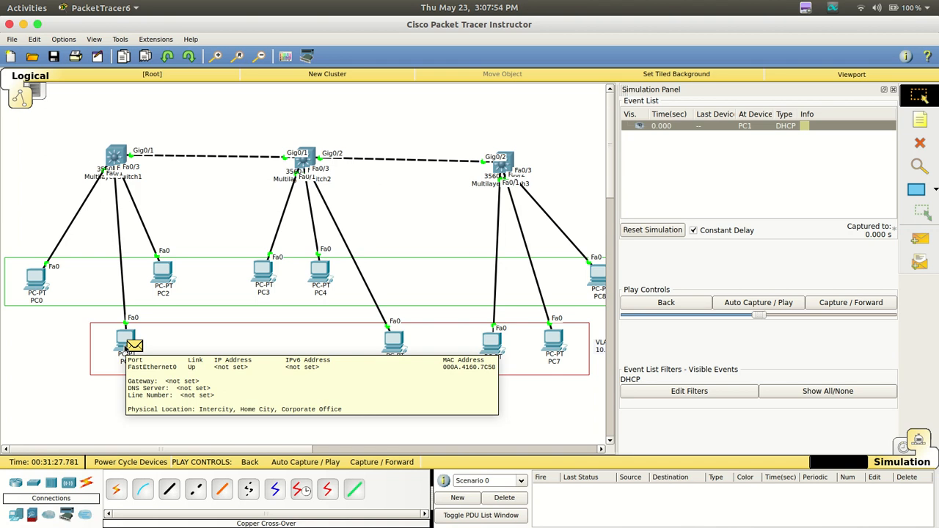
click(135, 347)
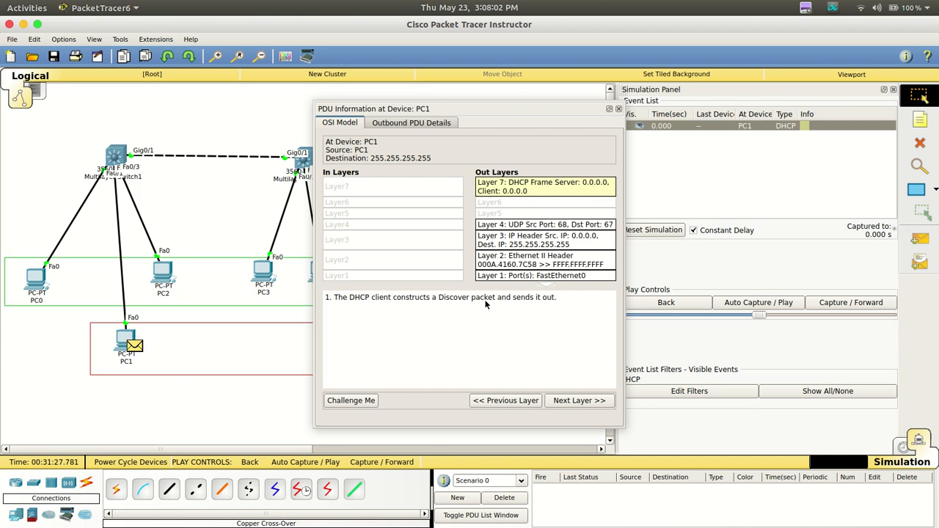
click(559, 267)
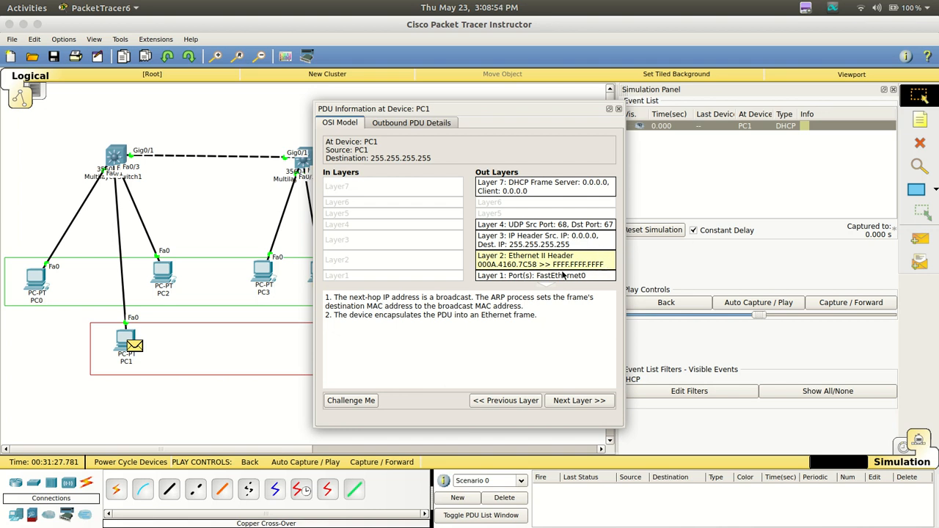
click(620, 110)
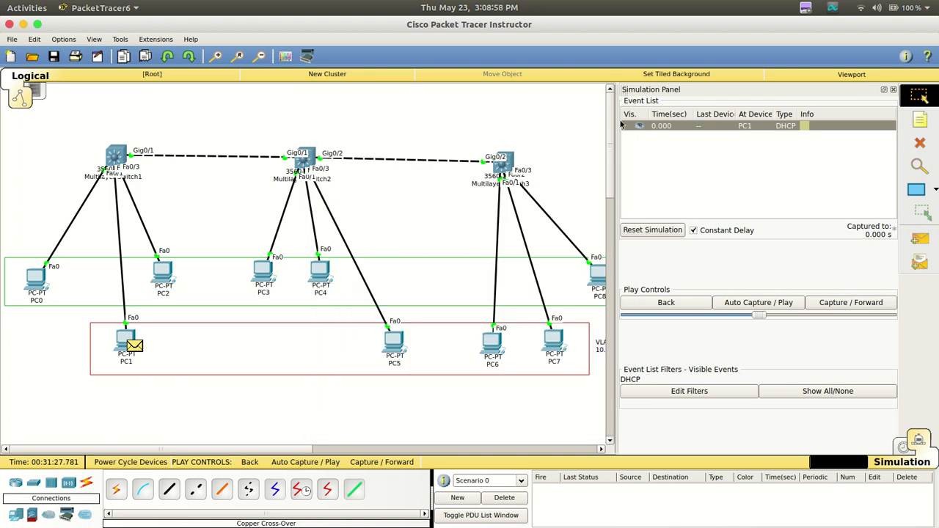
Step the simulation forward four times to follow PC1's DHCP packet through the switches, and return to Realtime mode
click(833, 302)
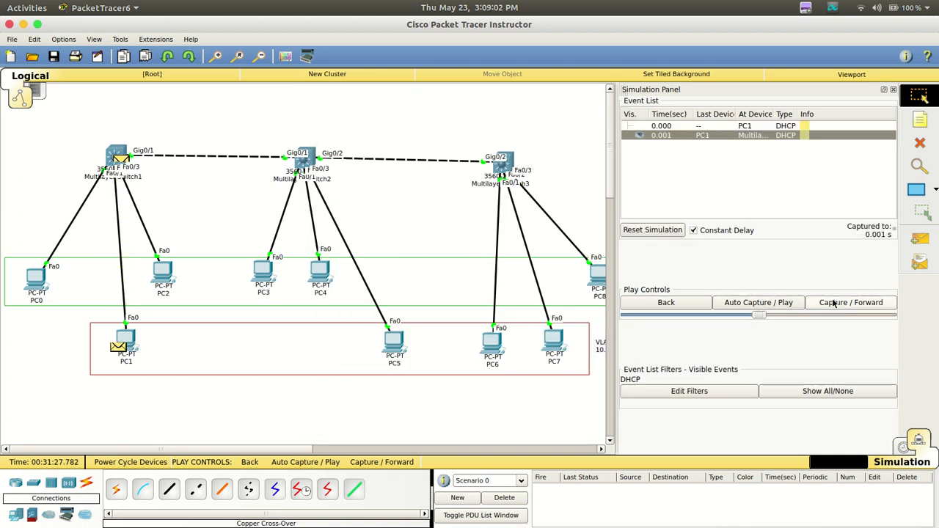
click(834, 302)
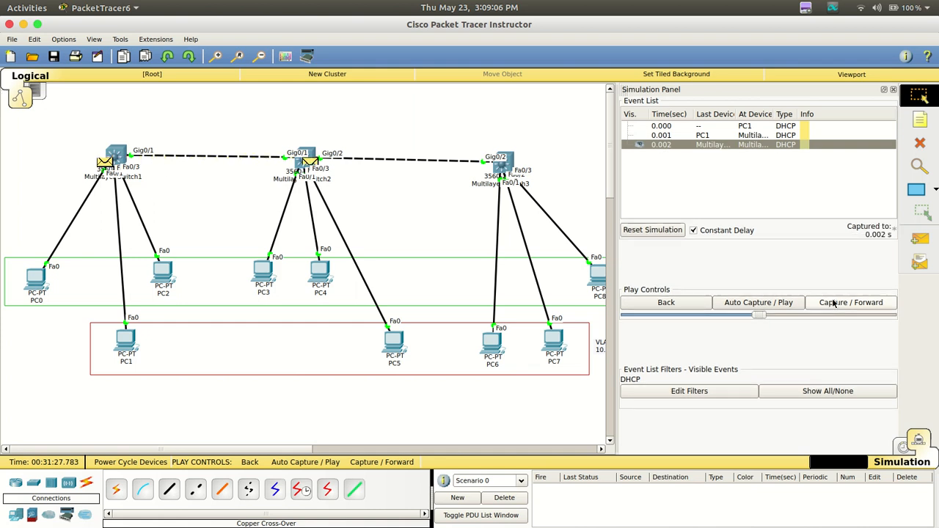
click(834, 303)
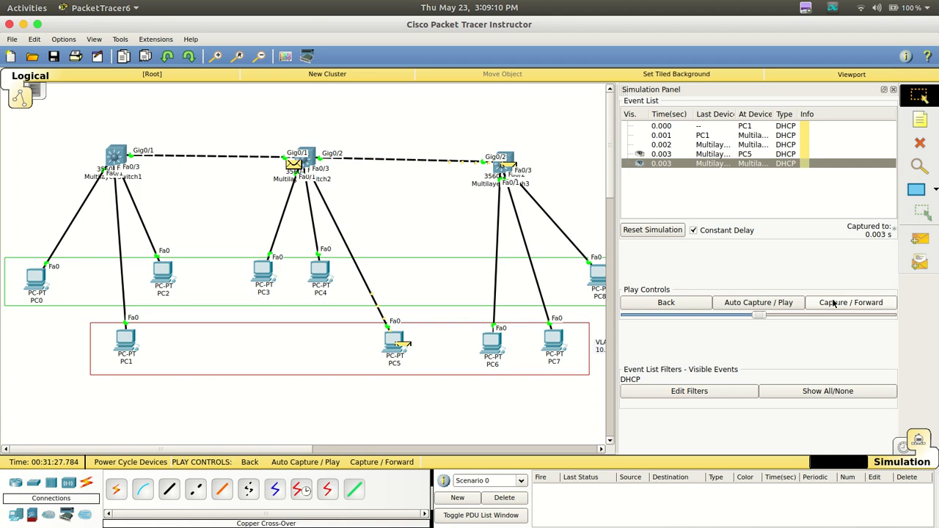
click(834, 303)
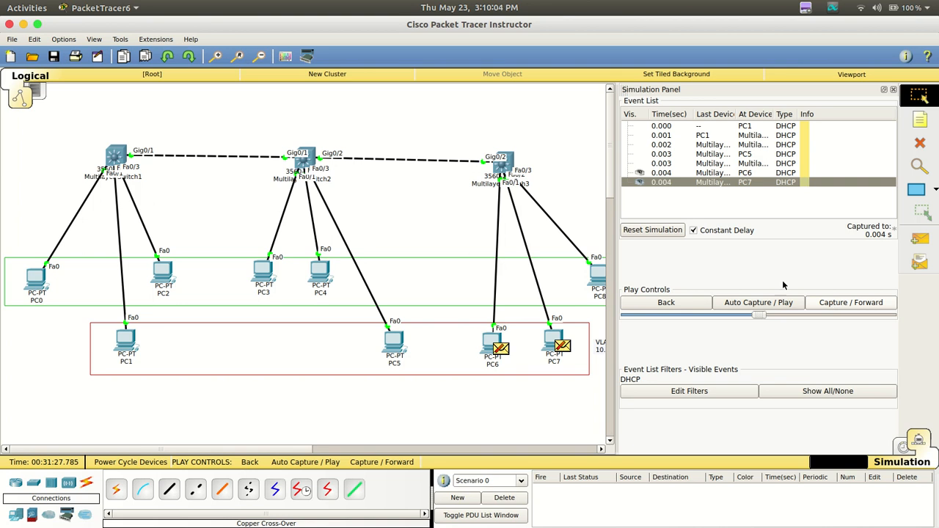
click(902, 446)
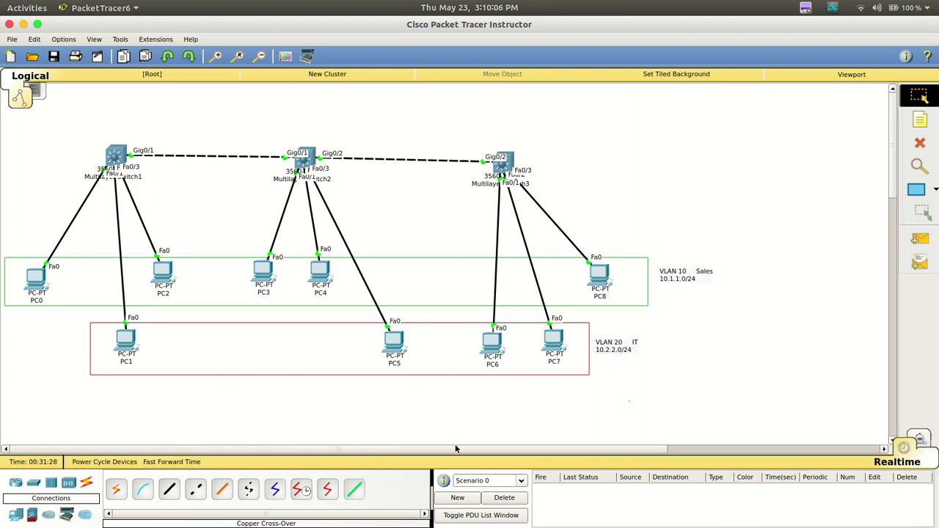
Create a DHCP pool named V20 in Multilayer Switch2's CLI
click(304, 158)
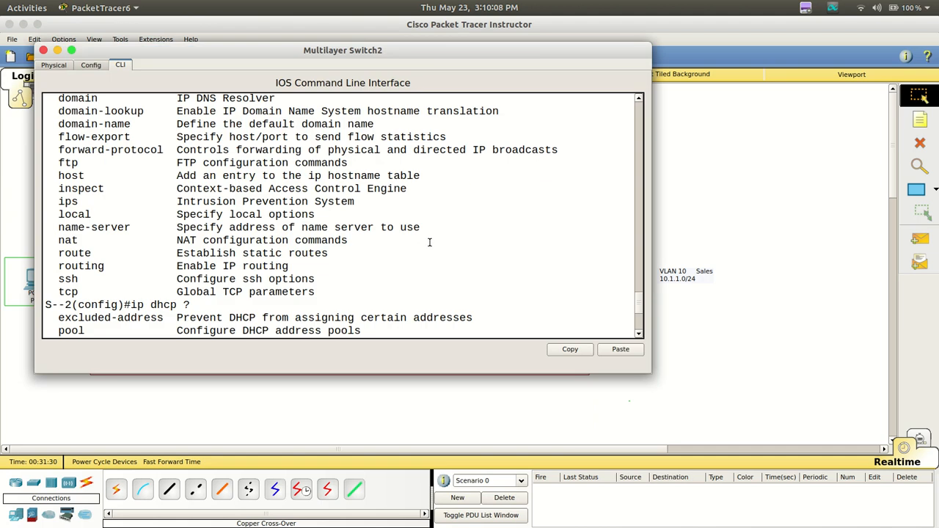
key(Return)
key(Return)
key(Return)
key(Return)
key(Return)
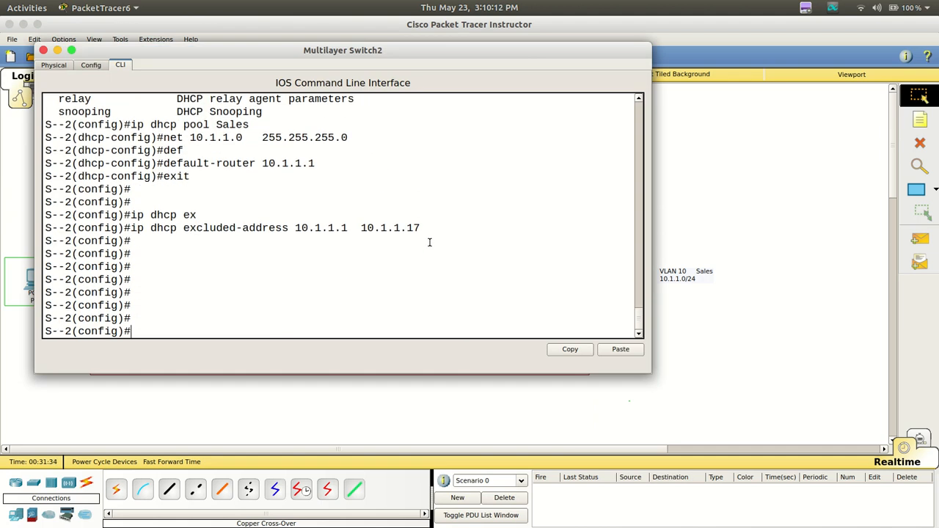
text(ip dhcp poool)
key(BackSpace)
key(BackSpace)
key(BackSpace)
text(;)
key(BackSpace)
text(l V)
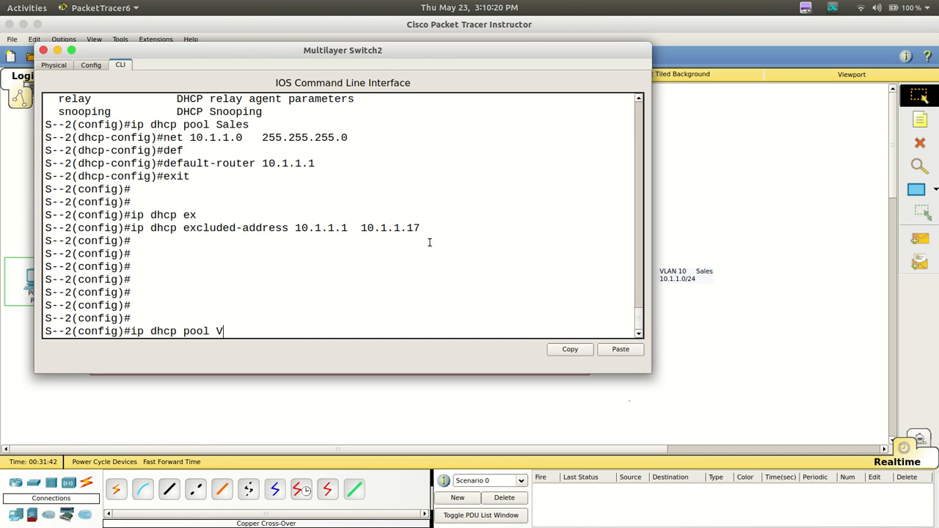
text(20)
key(Return)
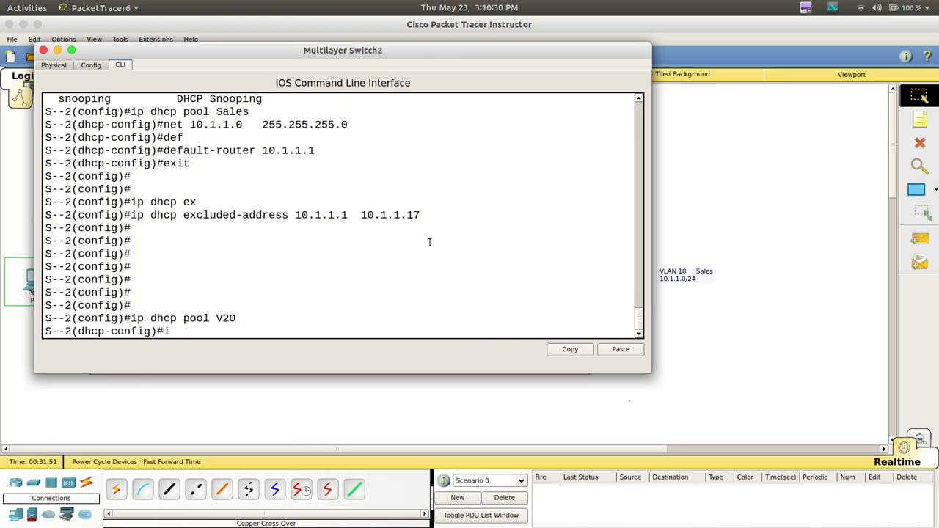
Set the V20 pool's network to 10.2.2.0 with subnet mask 255.255.255.0
text(net 10.2.2.0  255.255.255.)
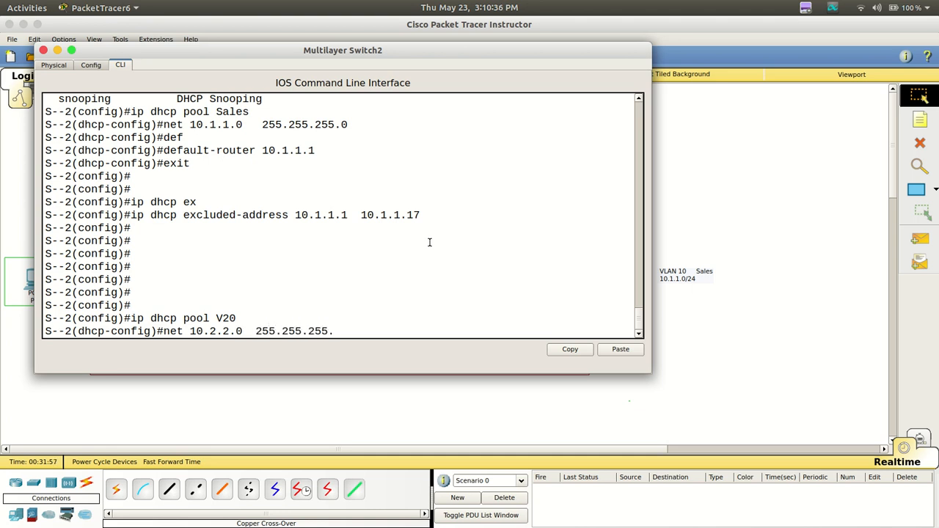
text(0)
key(Return)
Set the V20 pool's default-router to 10.2.2.1 and exit DHCP pool configuration
text(no)
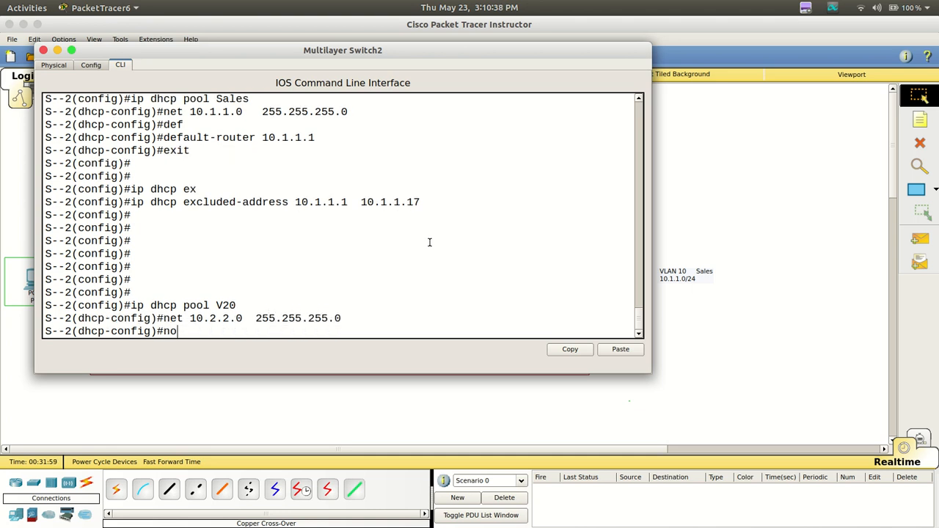
key(BackSpace)
key(BackSpace)
text(def)
key(Tab)
text(10.2.2.1)
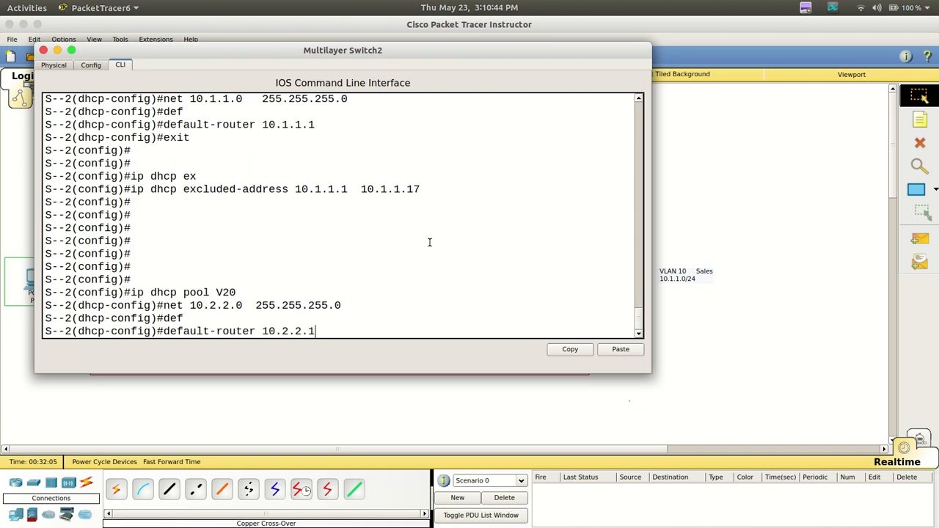
key(Return)
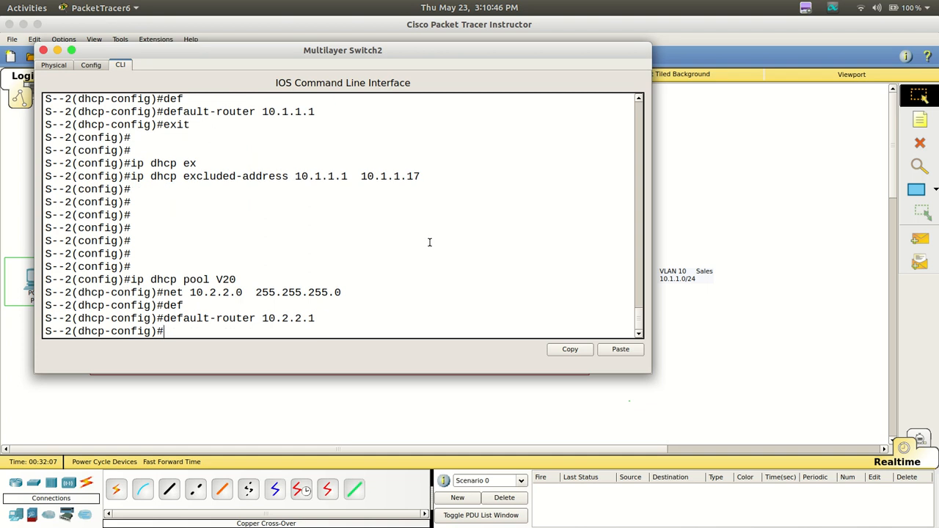
text(ex)
key(Return)
key(Return)
key(Return)
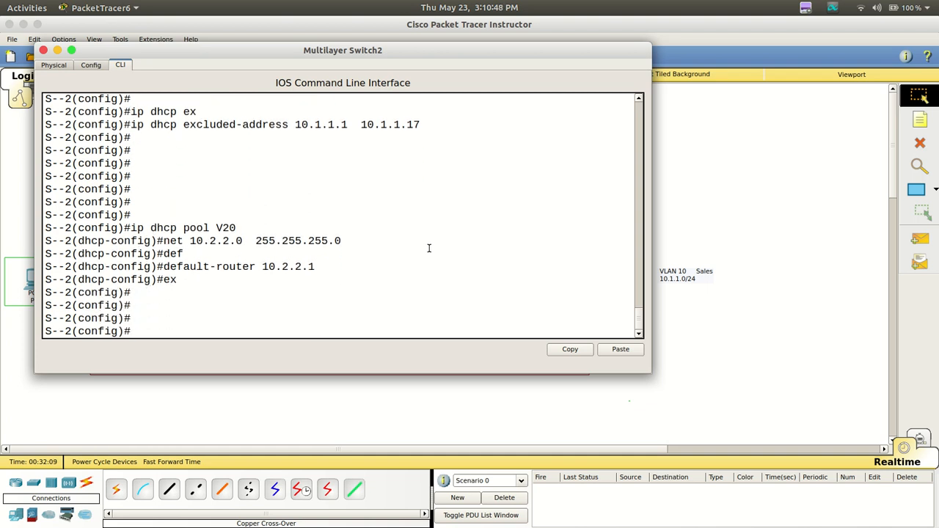
Exclude addresses 10.2.2.1 through 10.2.2.3 from DHCP assignment on Multilayer Switch2
text(ip dhcp pool)
key(BackSpace)
key(BackSpace)
key(BackSpace)
key(BackSpace)
text(ex)
key(Tab)
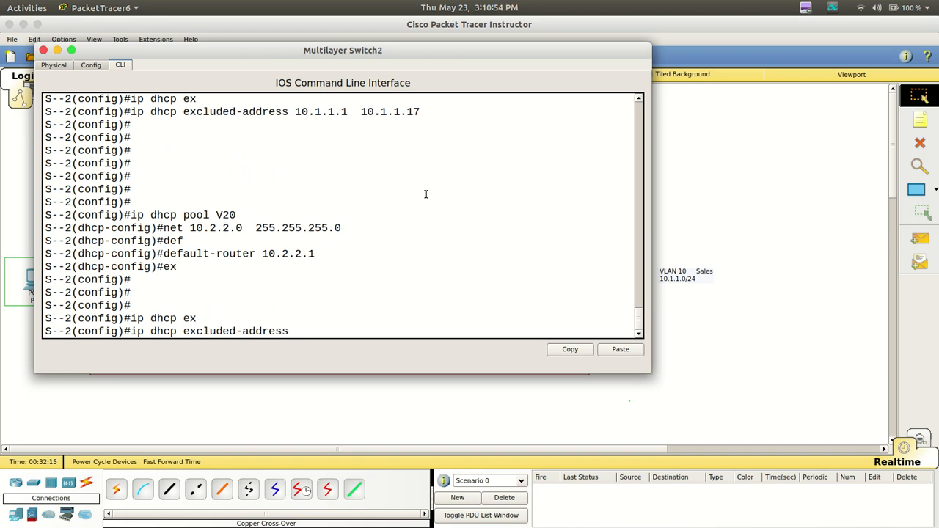
text(10.2.2.1   10.2.2.3)
key(Return)
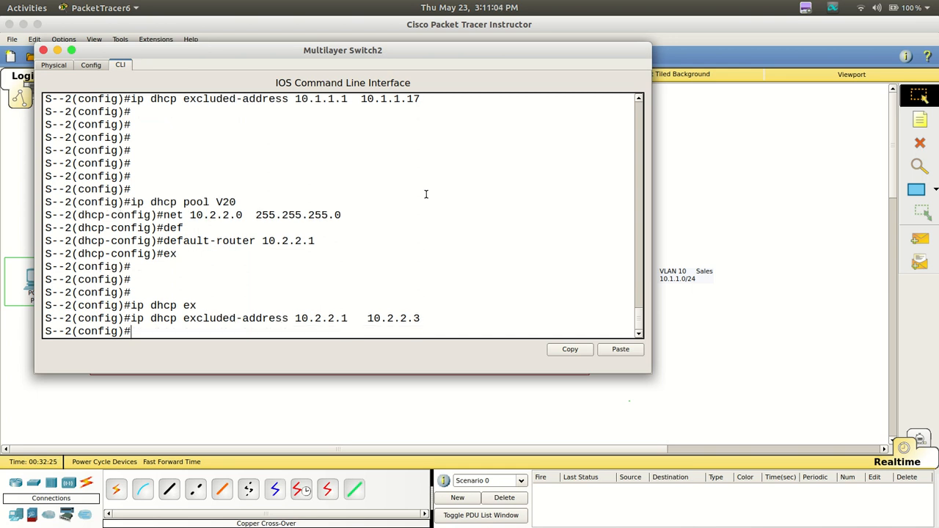
Switch to Simulation mode and check PC1's IP configuration
click(727, 329)
click(921, 436)
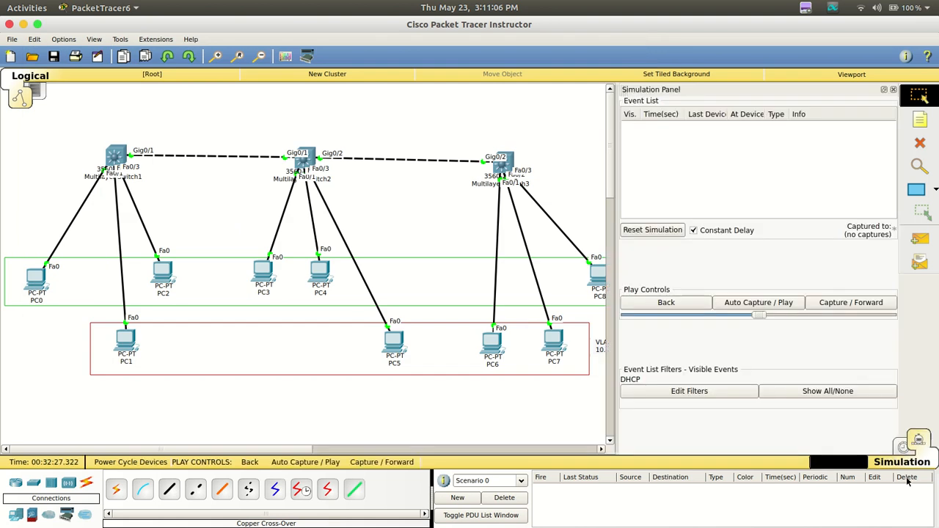
click(121, 351)
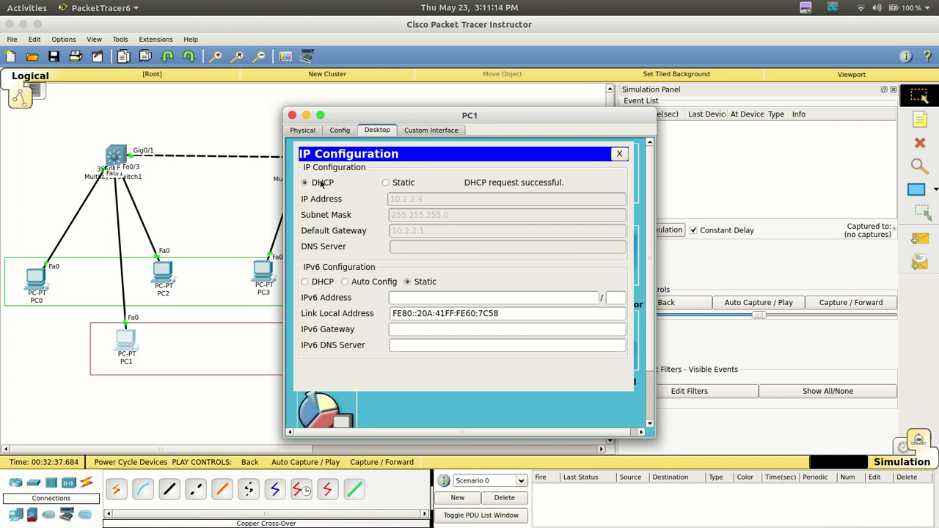
click(619, 154)
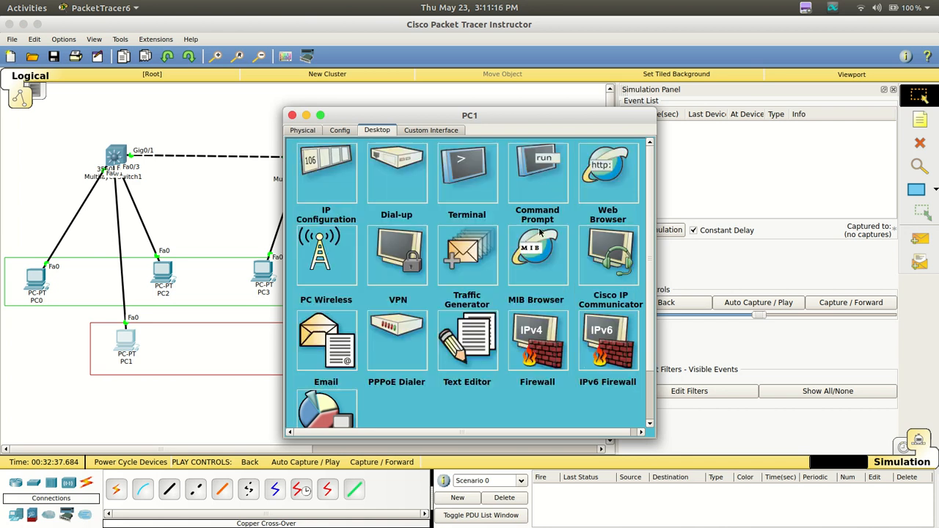
click(292, 116)
Set PC5's IP configuration to DHCP
click(392, 340)
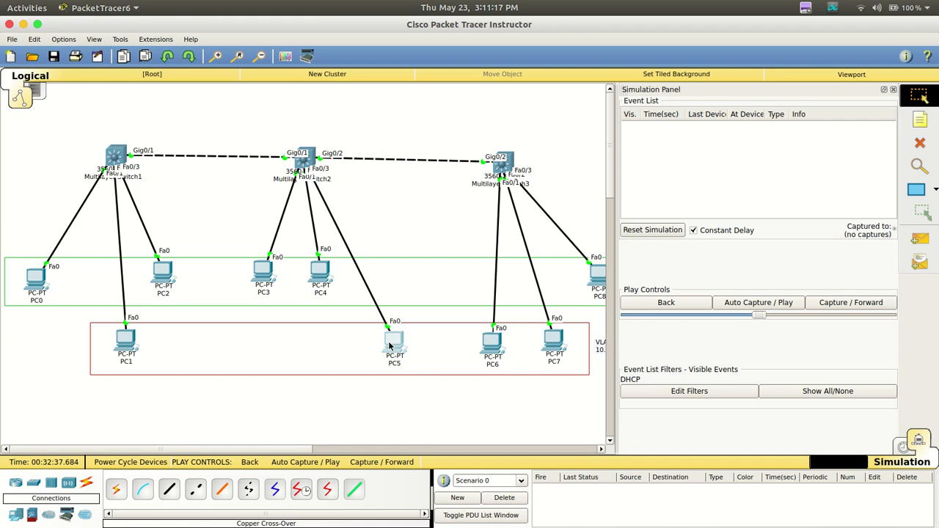
click(379, 131)
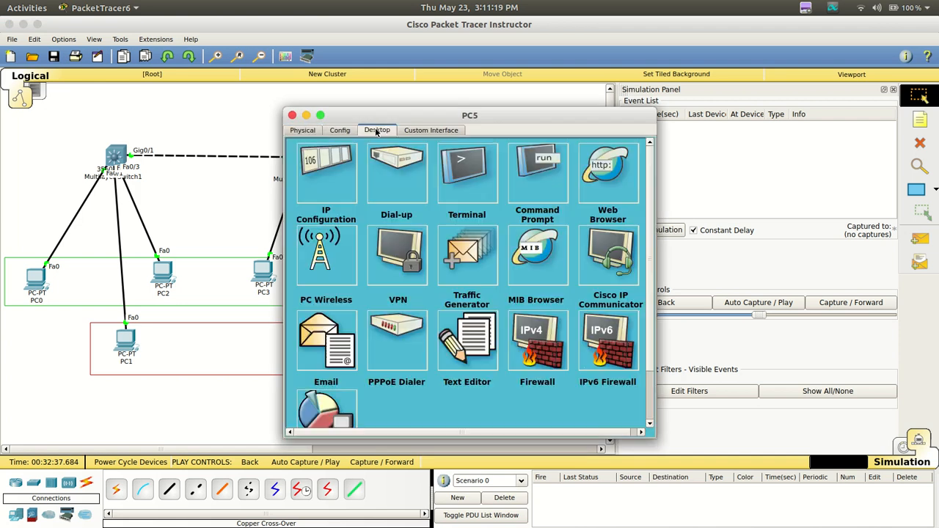
click(315, 203)
click(322, 184)
click(292, 115)
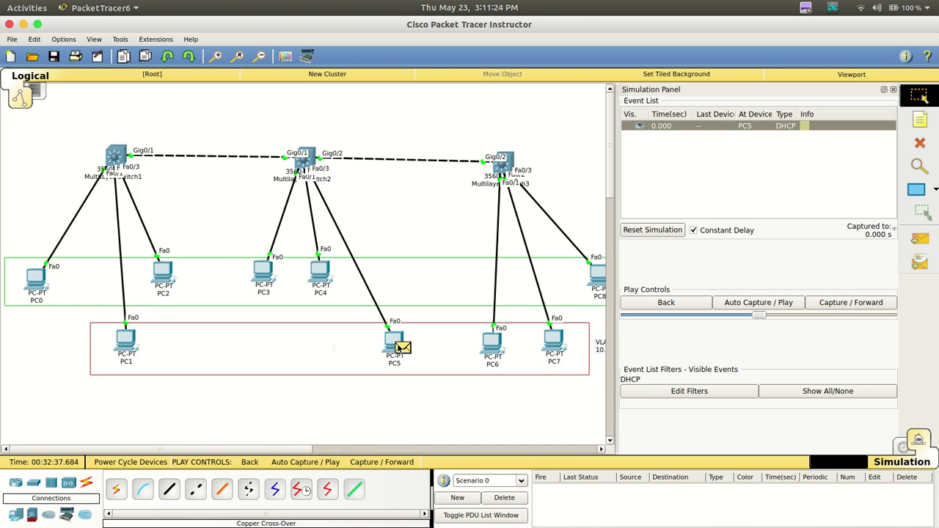
Step the simulation forward four times to follow PC5's DHCP packet through the switches
click(830, 308)
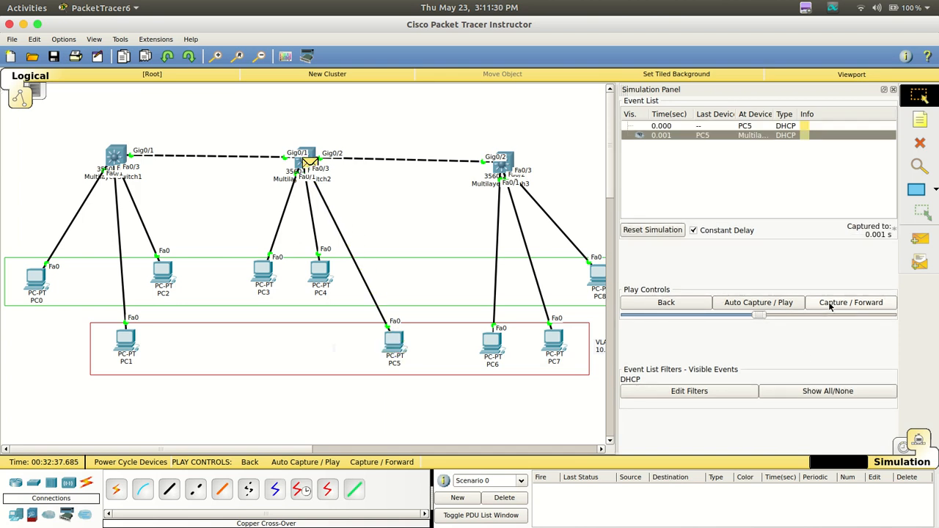
click(830, 307)
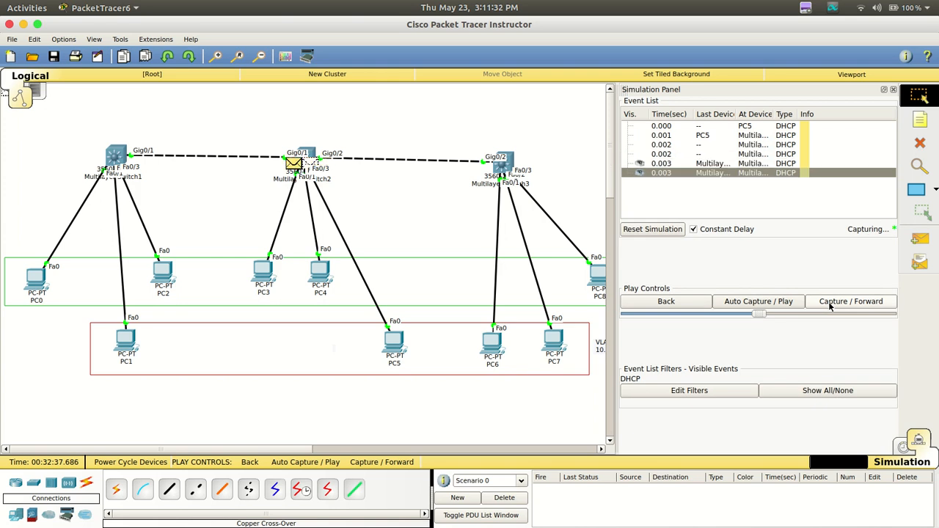
click(830, 306)
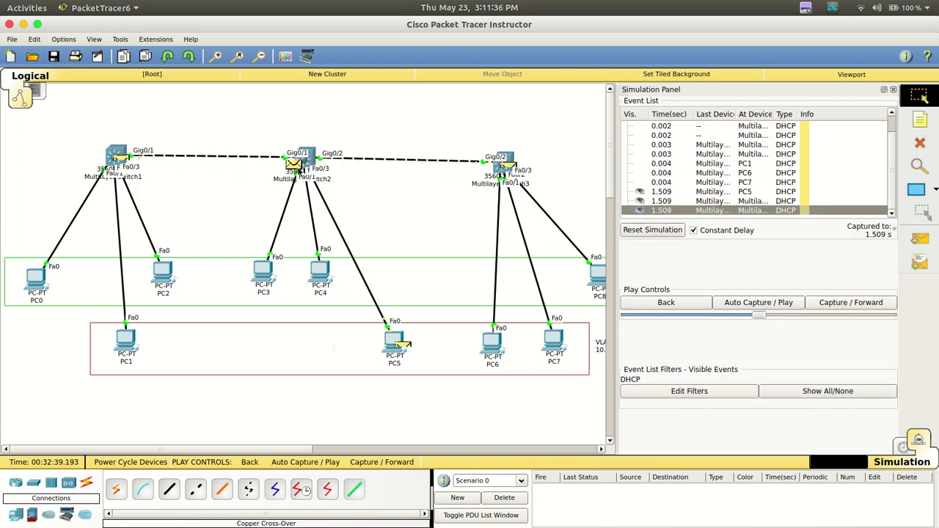
mouse_move(311, 166)
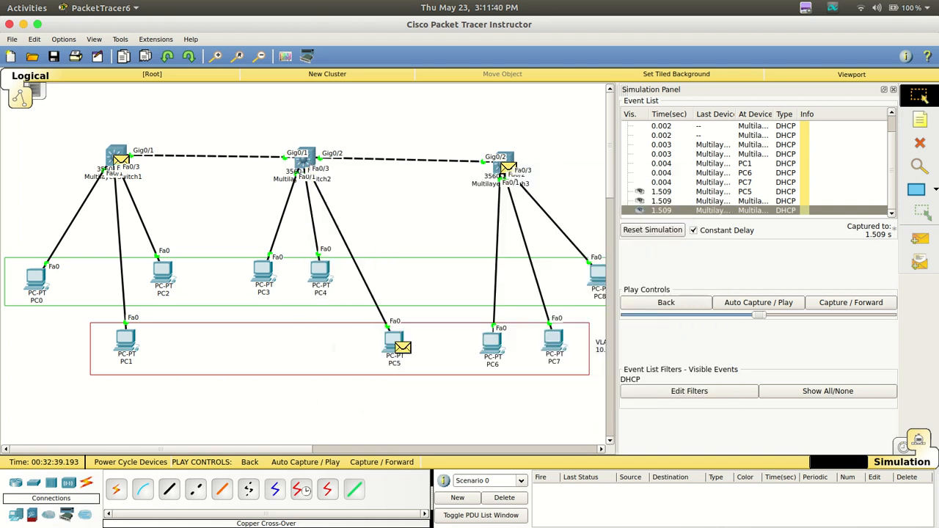
click(880, 302)
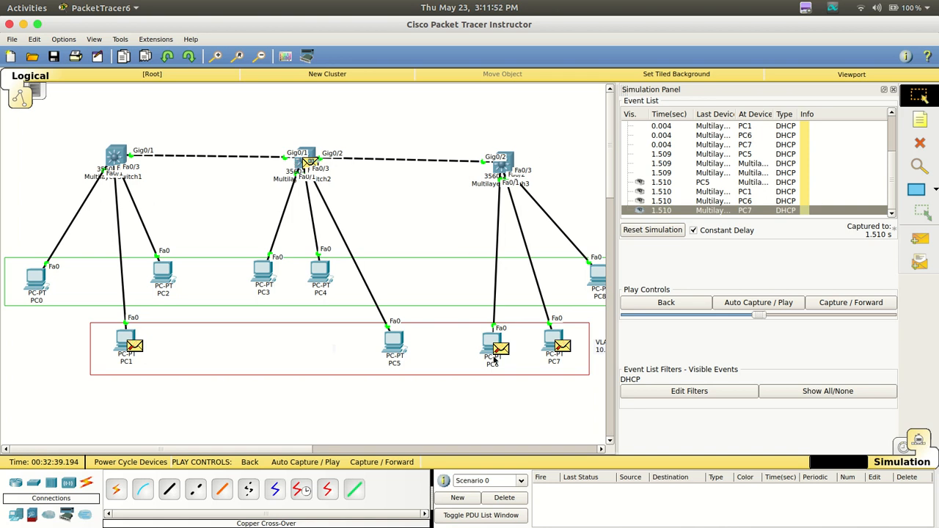
mouse_move(1, 317)
Return to Realtime mode and check the IP configuration PC5 obtained through DHCP
click(903, 449)
click(395, 341)
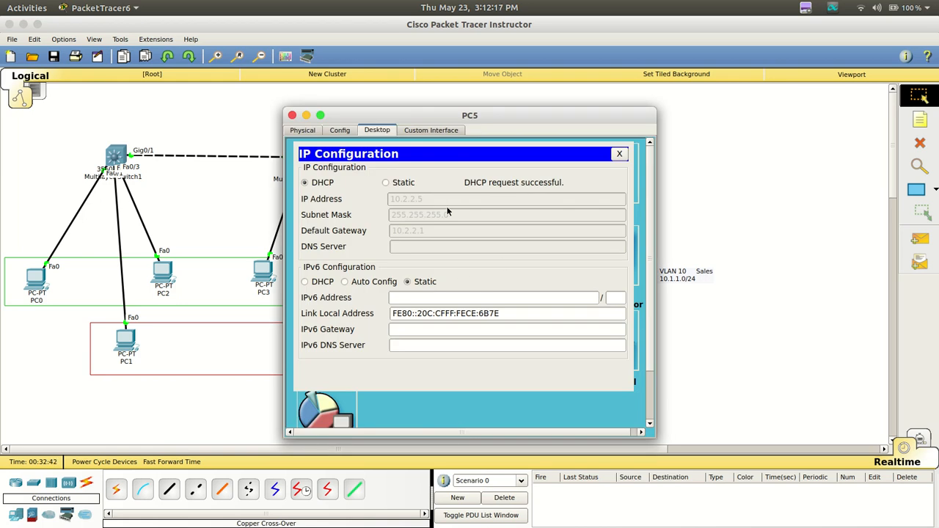
click(292, 116)
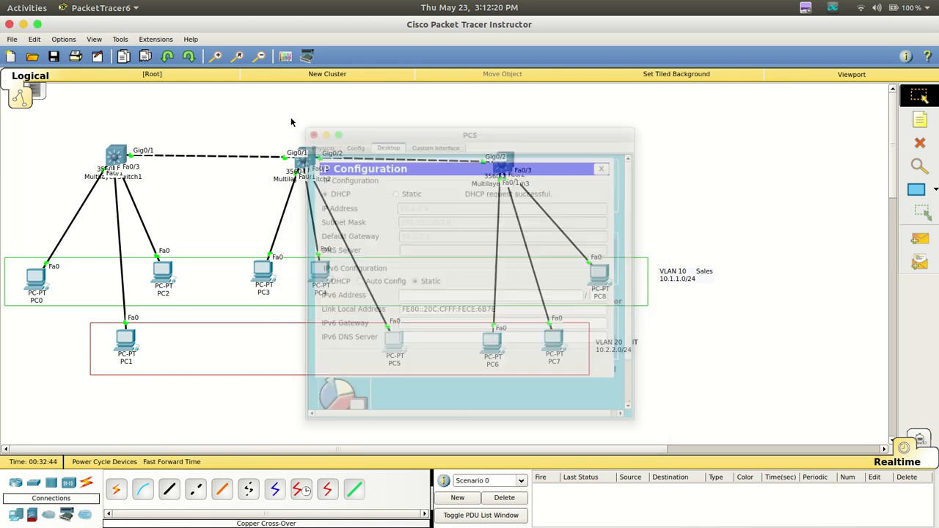
Run ipconfig in PC0's Command Prompt
click(35, 279)
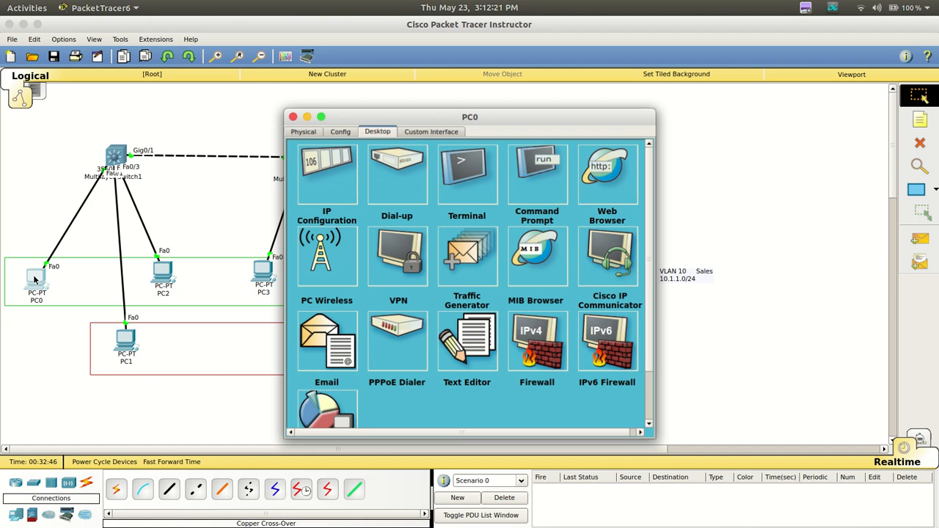
click(553, 170)
text(i)
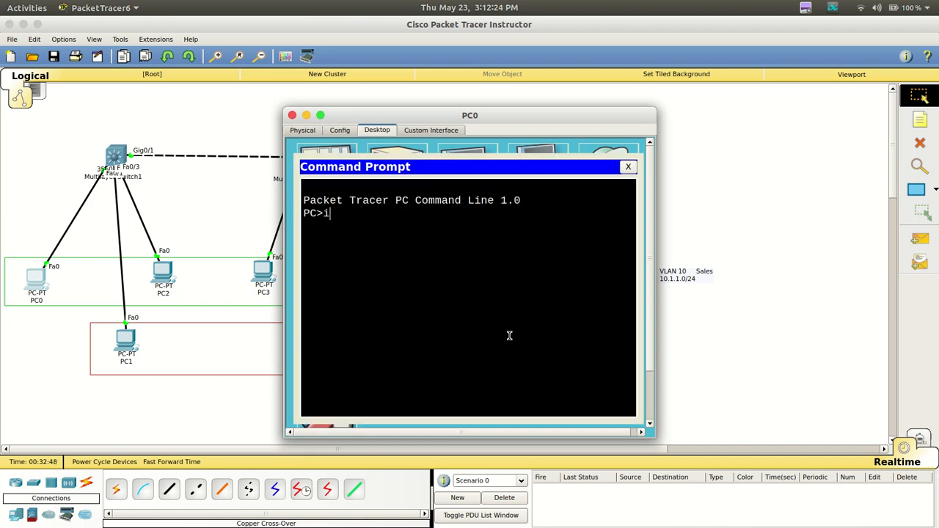
text(pconfig)
key(Return)
key(Return)
key(Return)
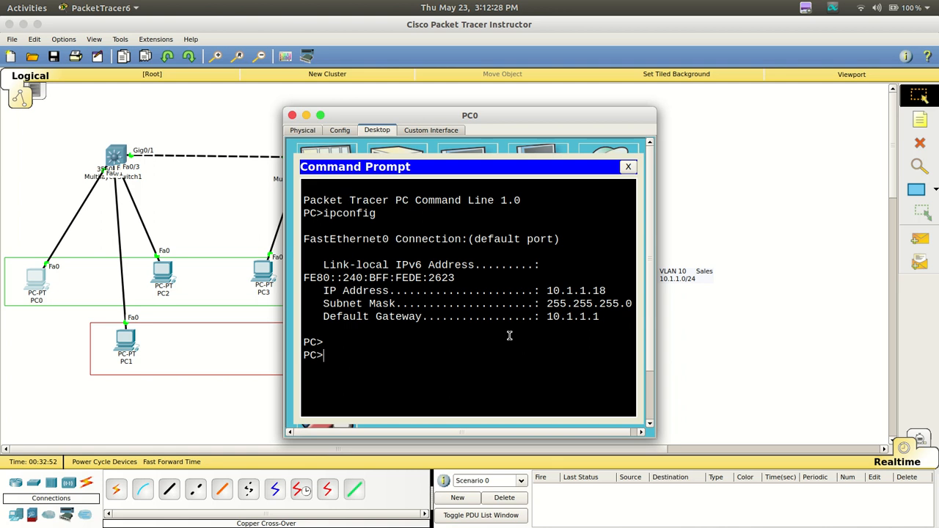
Ping PC5 at 10.2.2.5 twice from PC0 to test inter-VLAN routing
text(ping 10.2.2.5)
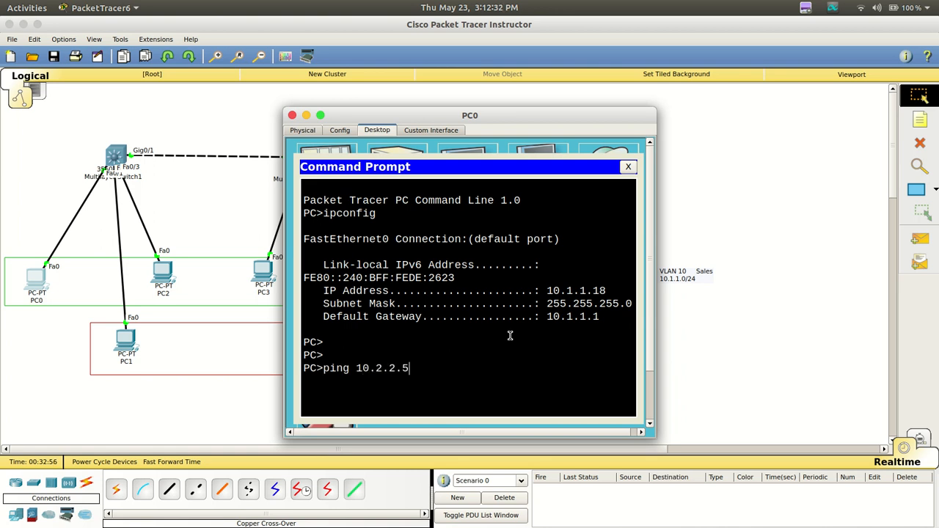
key(Return)
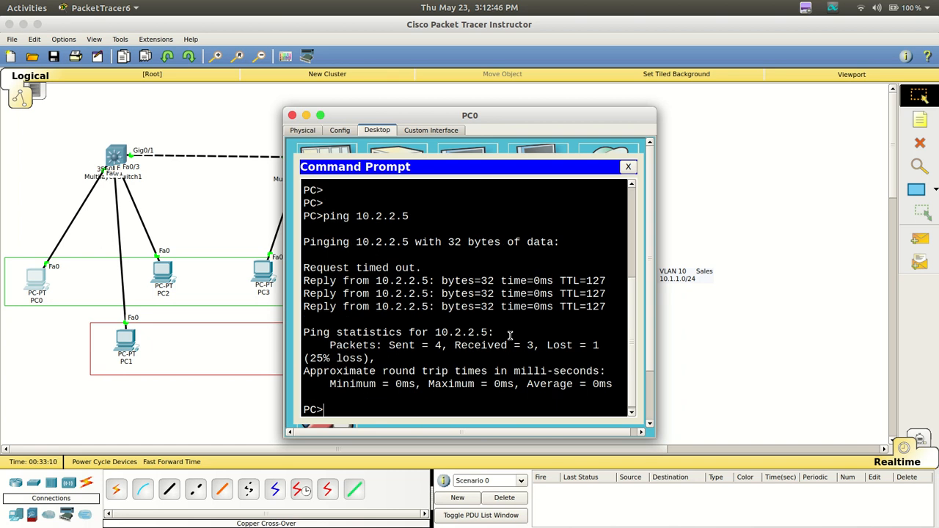
key(Up)
key(Return)
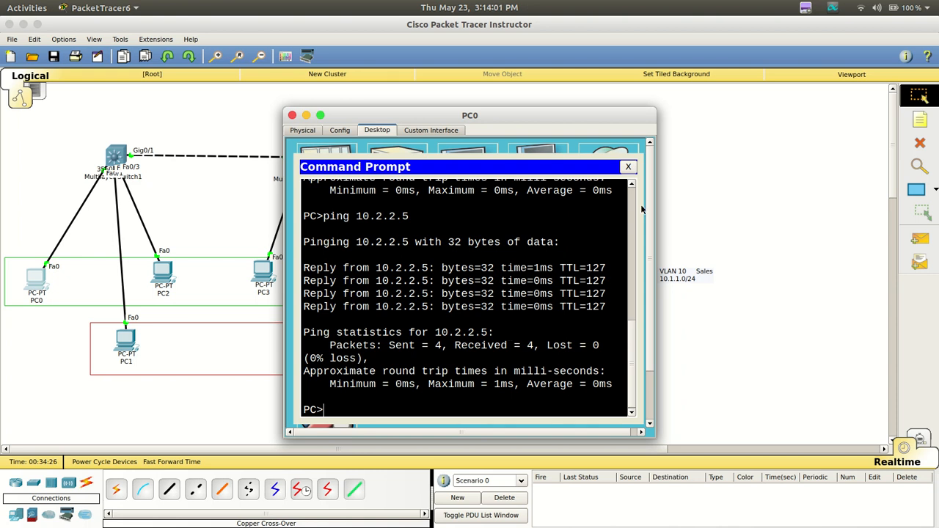
click(749, 157)
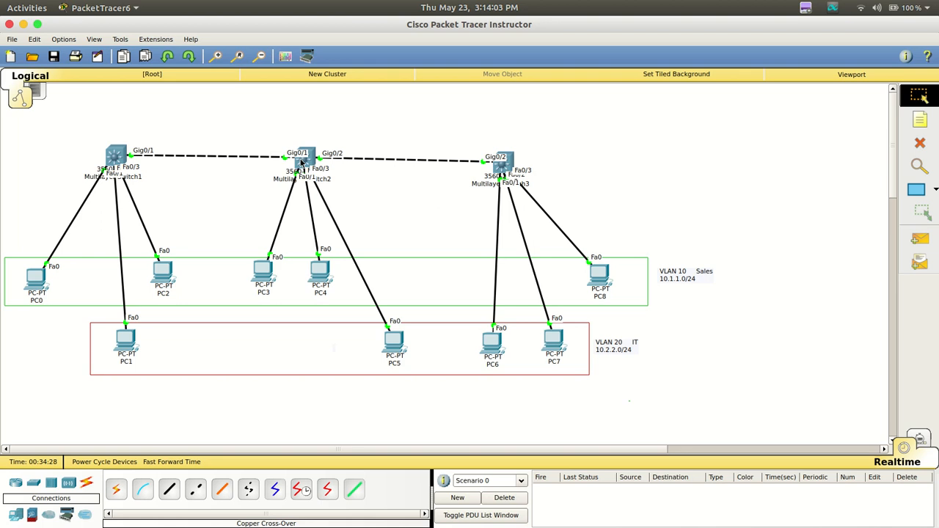
Display Multilayer Switch2's routing table with do sh ip route
mouse_move(301, 161)
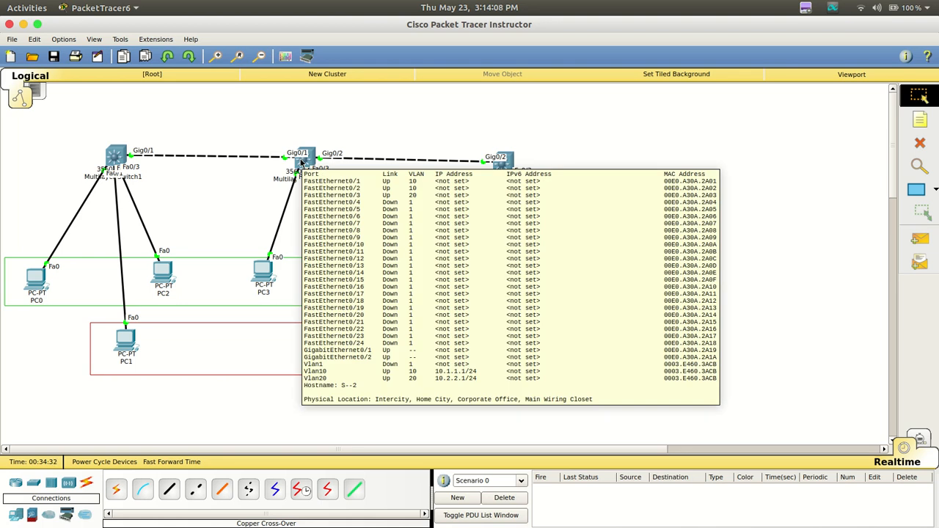
click(301, 161)
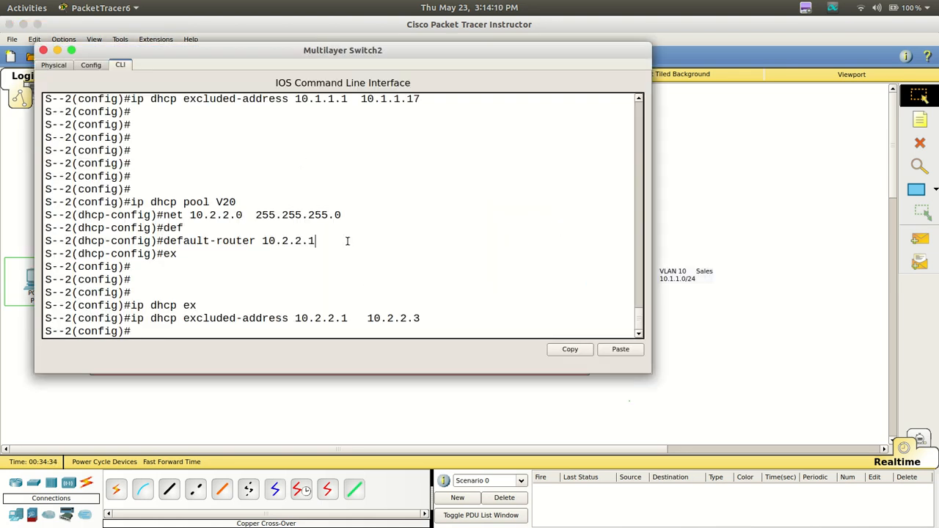
key(Return)
key(Return)
key(Return)
key(Return)
text(do sh ip)
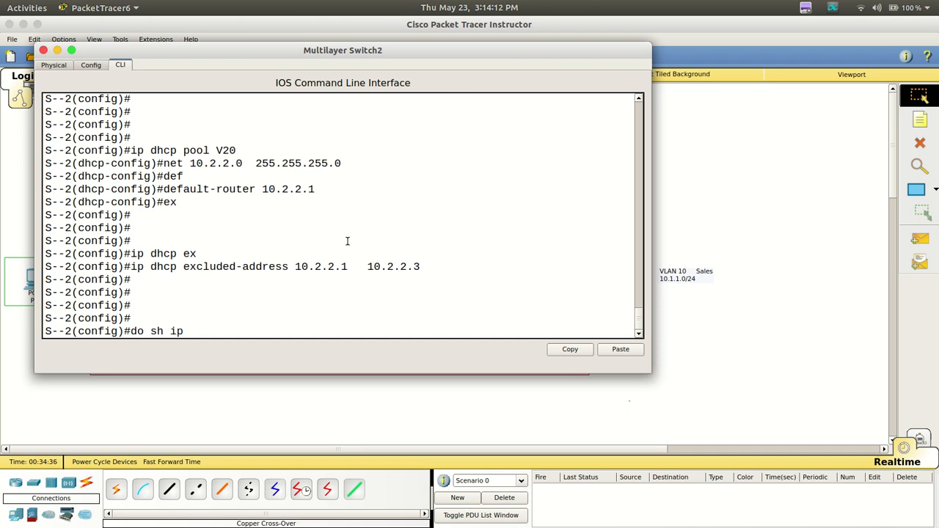
text( route)
key(Return)
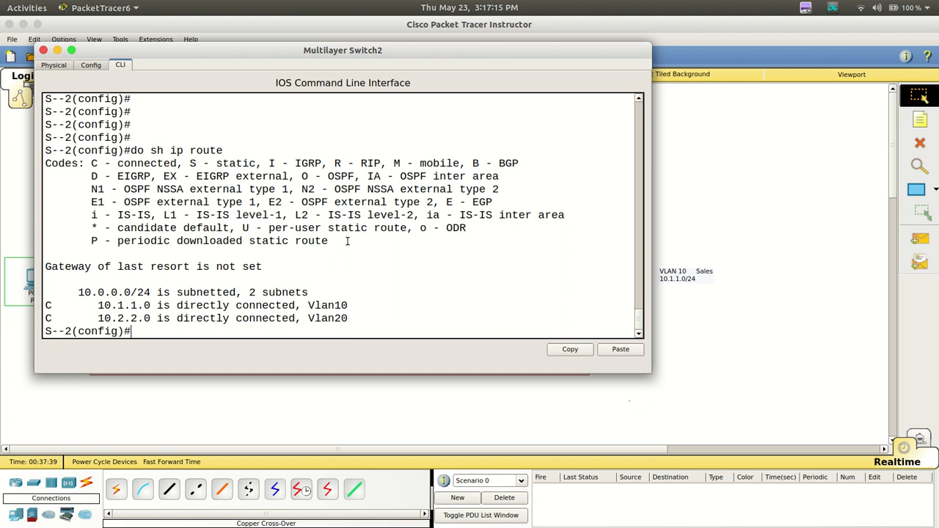
click(755, 173)
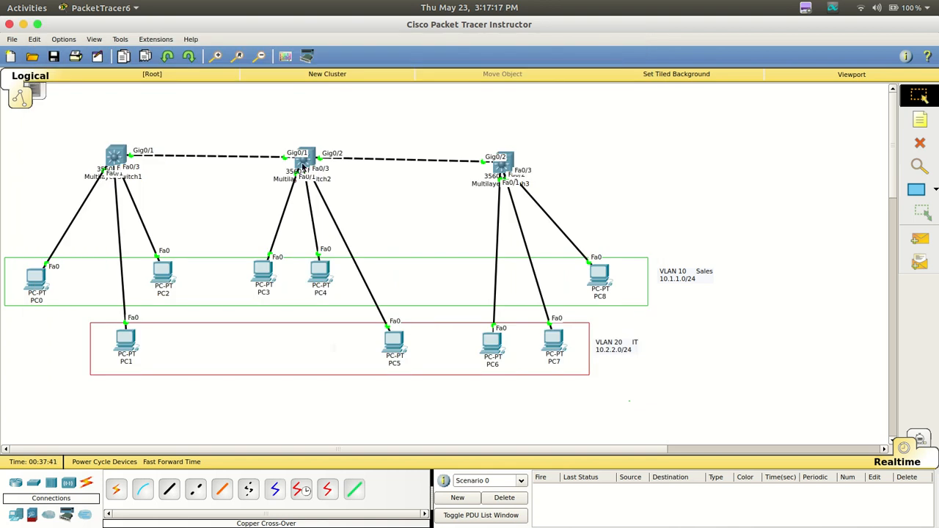
Switch to Simulation mode and filter the event list to show only ICMP instead of DHCP
mouse_move(303, 167)
mouse_move(109, 160)
mouse_move(44, 283)
mouse_move(130, 349)
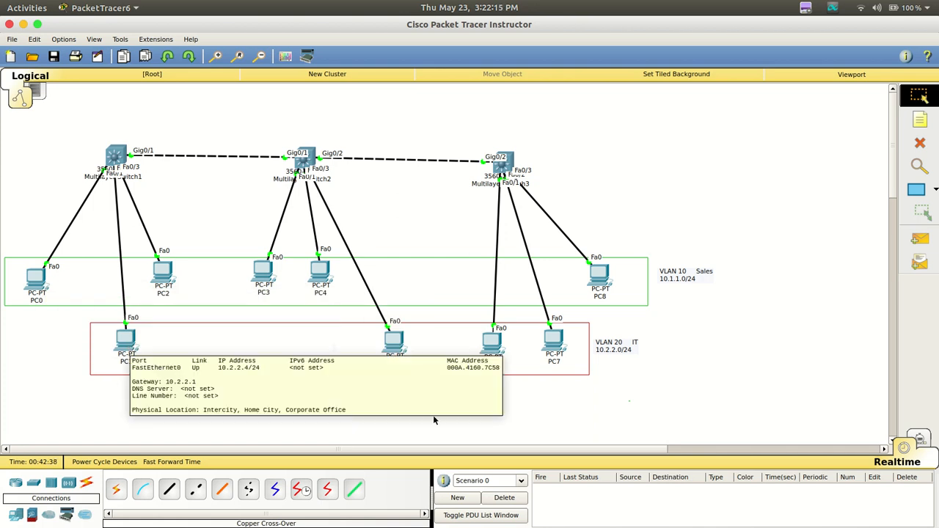
click(921, 439)
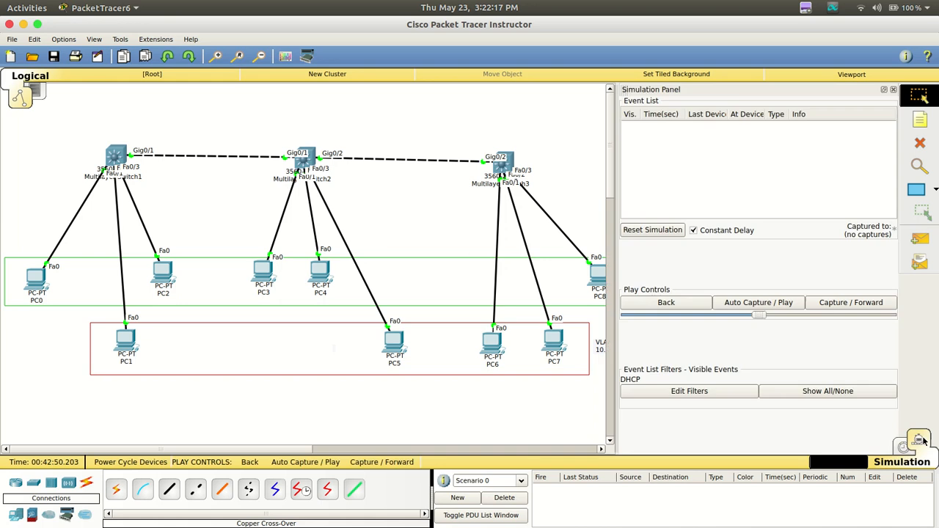
click(668, 391)
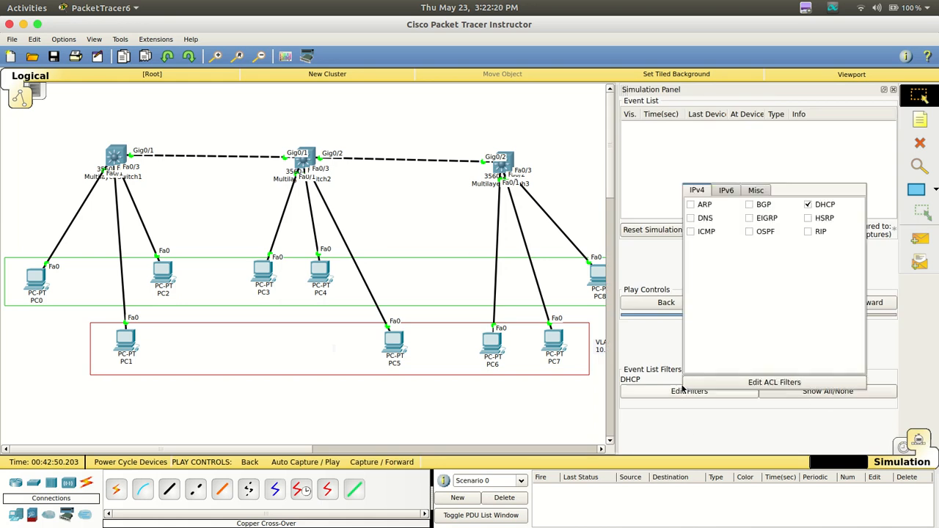
click(692, 232)
click(808, 205)
click(557, 154)
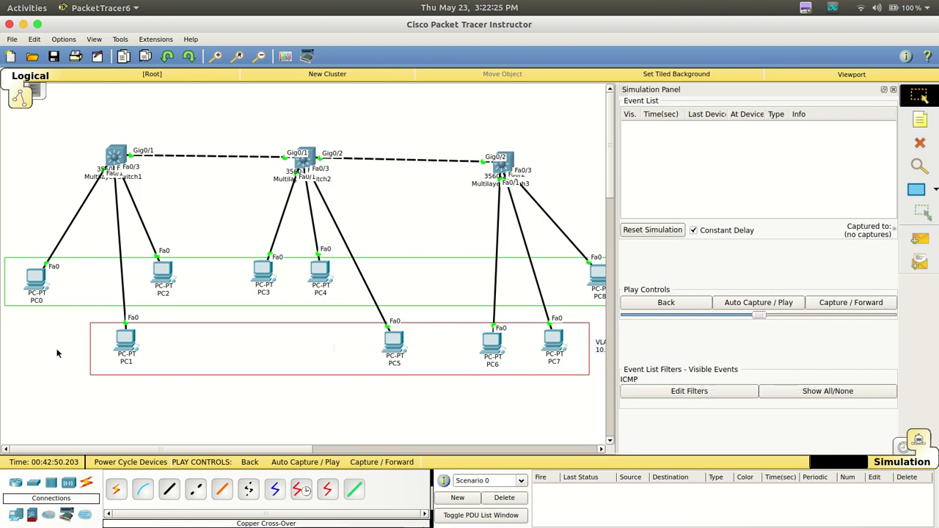
Ping PC1 at 10.2.2.4 from PC0's Command Prompt and open the ICMP packet's PDU information at PC0
mouse_move(117, 335)
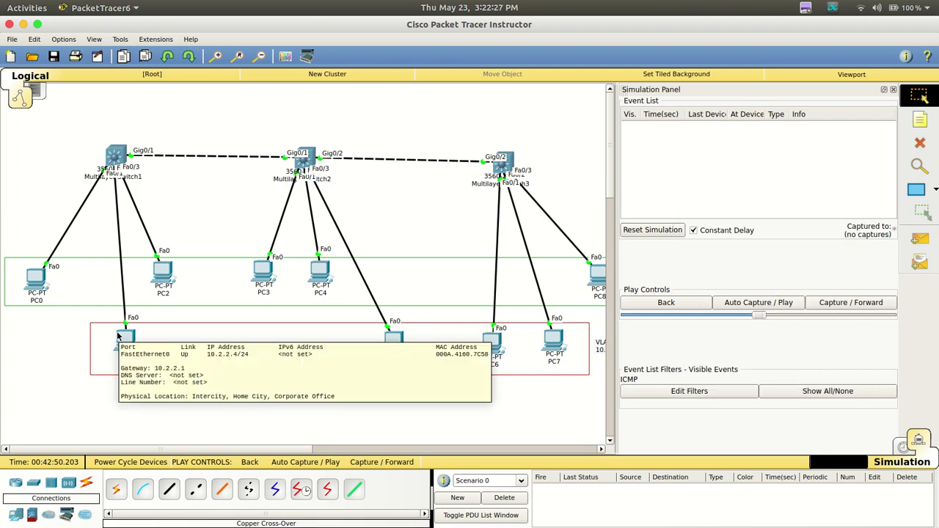
click(35, 279)
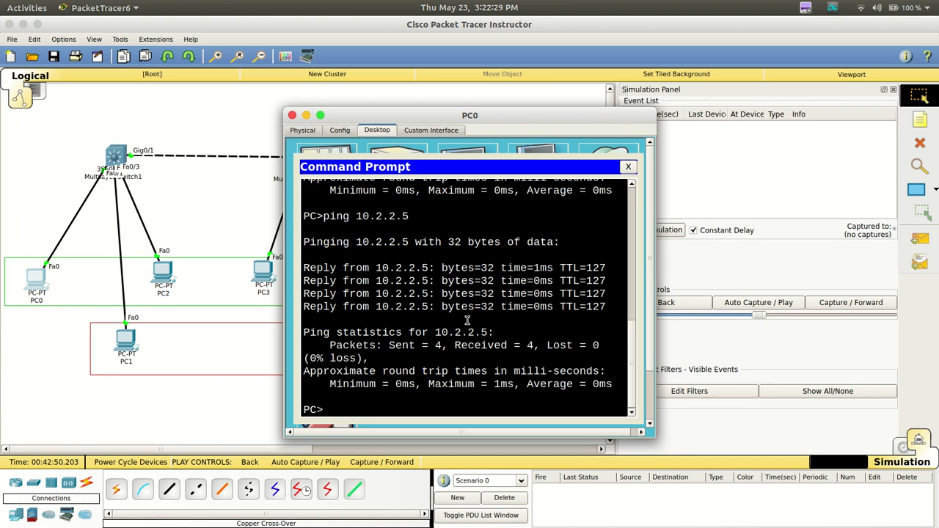
key(Up)
key(BackSpace)
text(4)
key(Return)
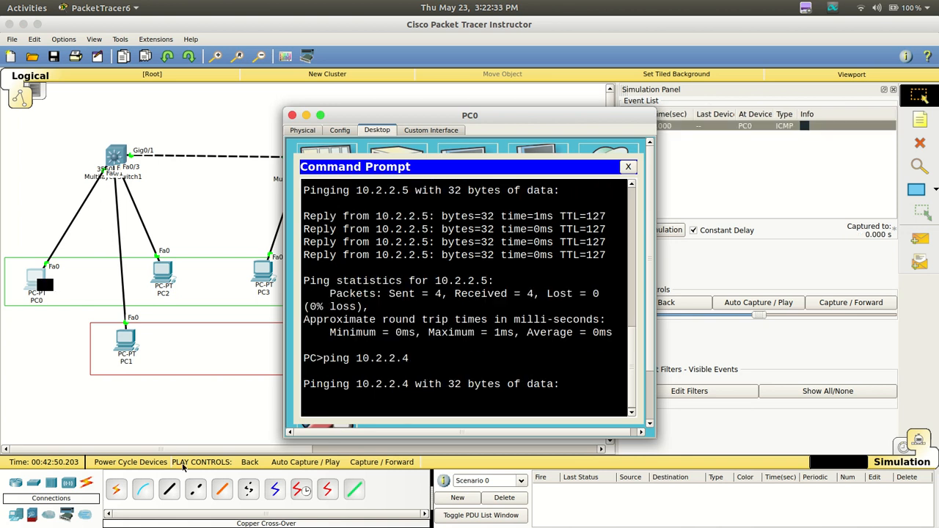
click(63, 423)
click(45, 285)
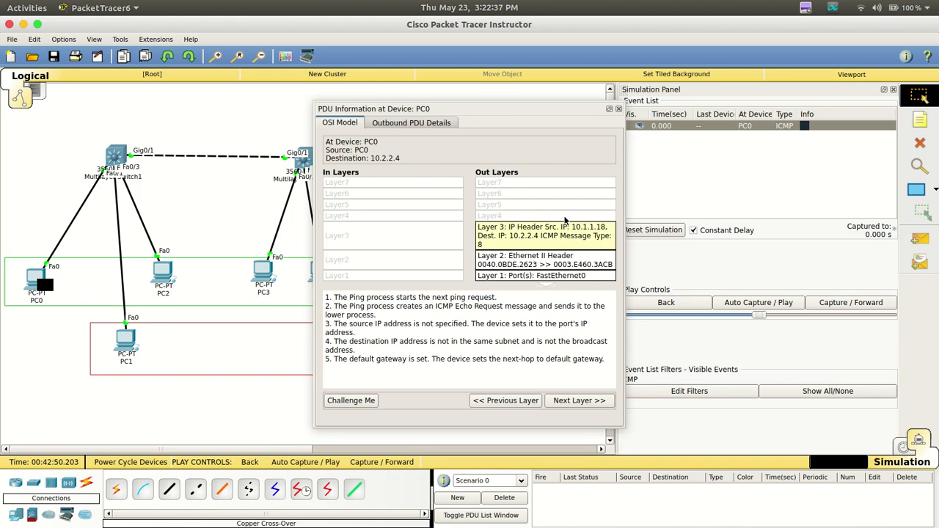
Close the PDU details, advance the ICMP capture until PC0's echo request reaches PC1, and check the ping output on PC0
click(618, 109)
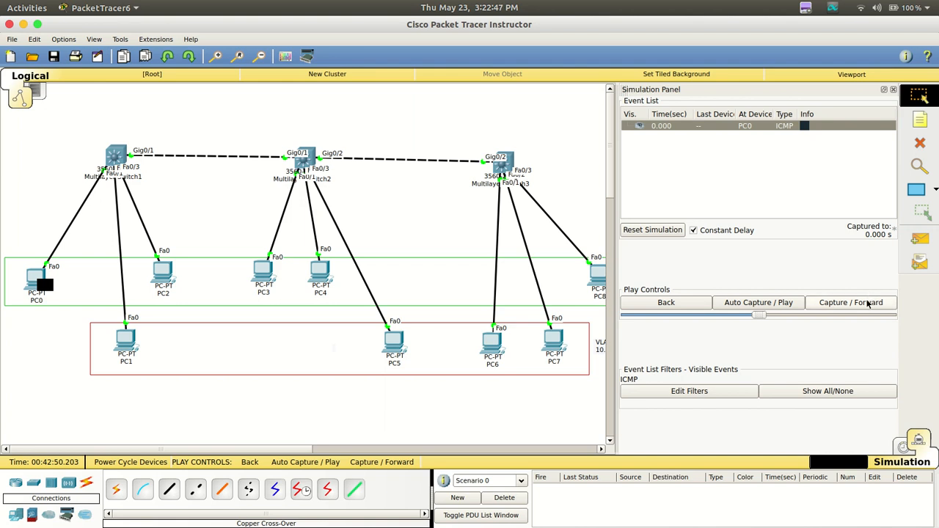
click(869, 302)
click(869, 303)
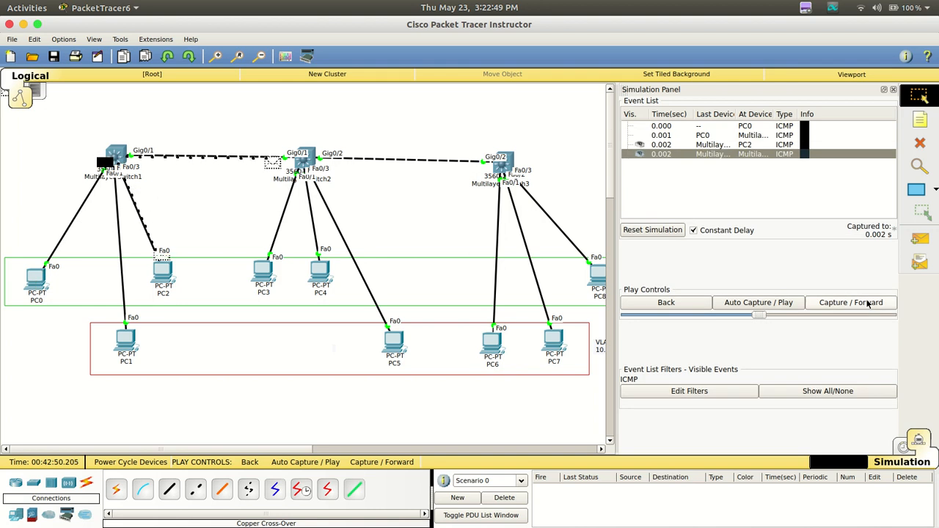
click(869, 303)
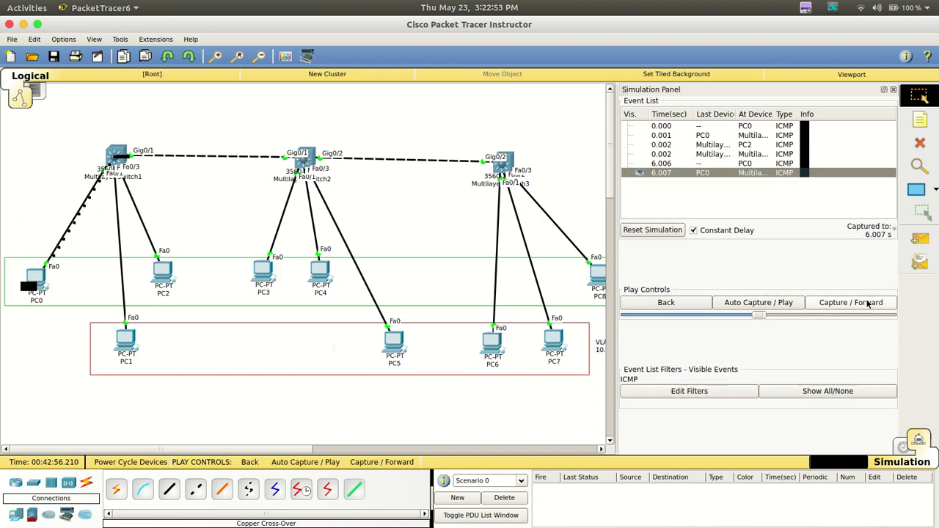
click(869, 303)
click(869, 303)
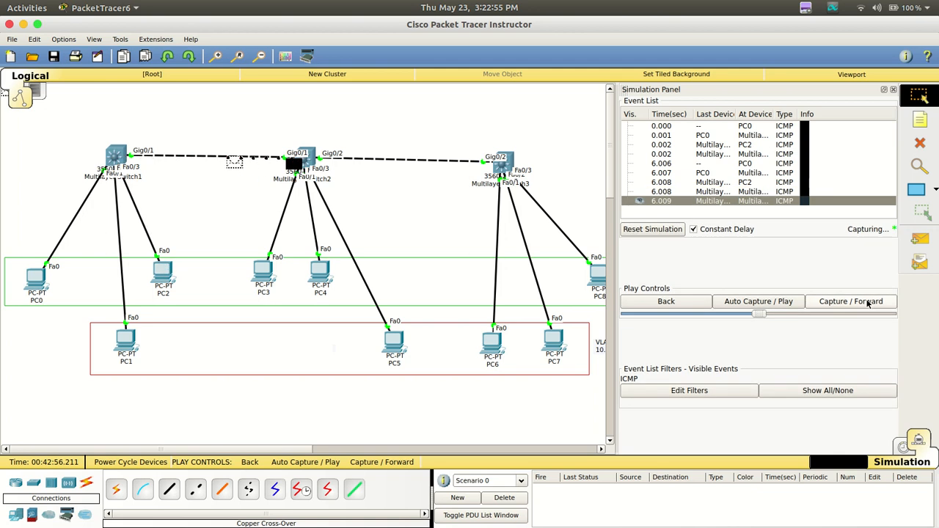
click(869, 303)
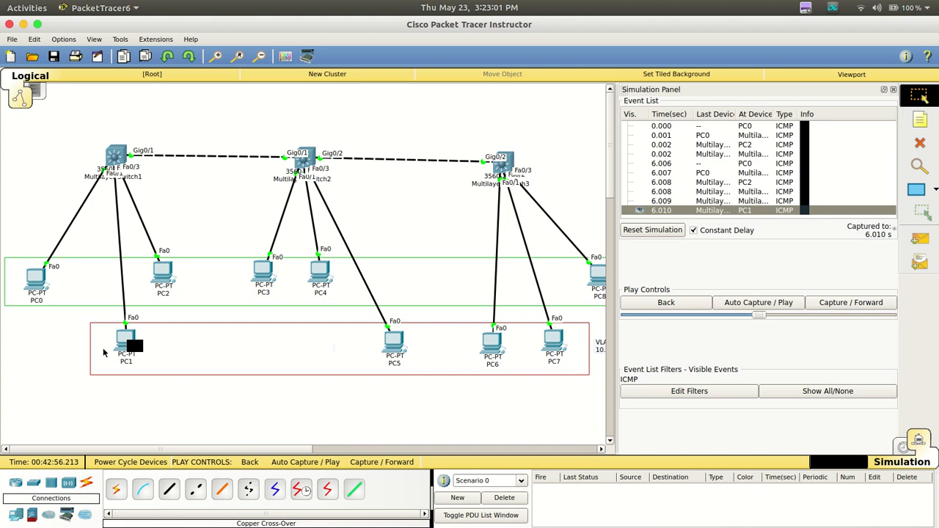
click(36, 292)
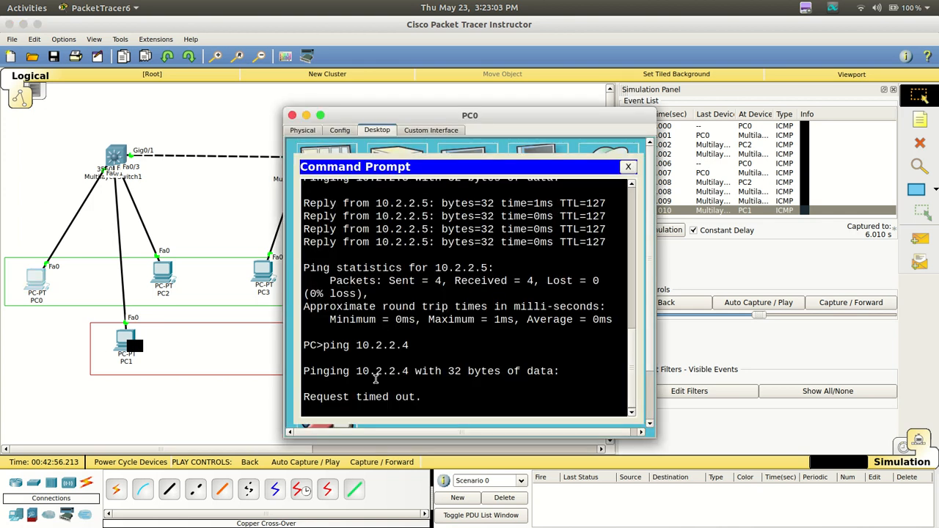
click(292, 115)
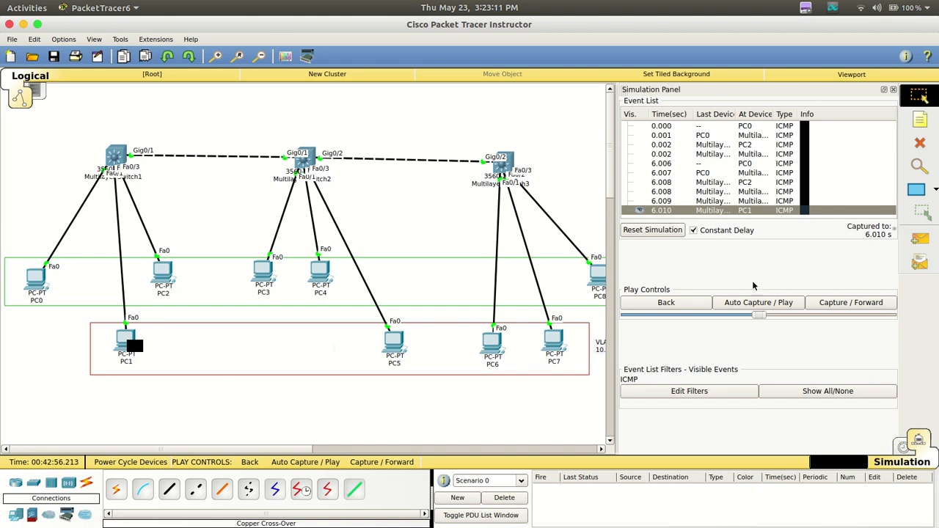
Advance the capture until PC1's echo reply returns to PC0, and check PC0's Command Prompt
click(861, 308)
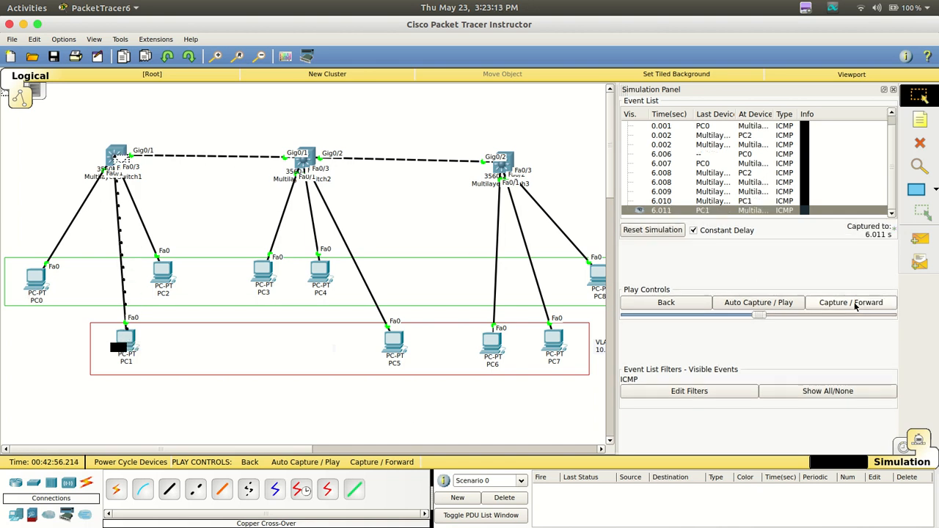
click(855, 308)
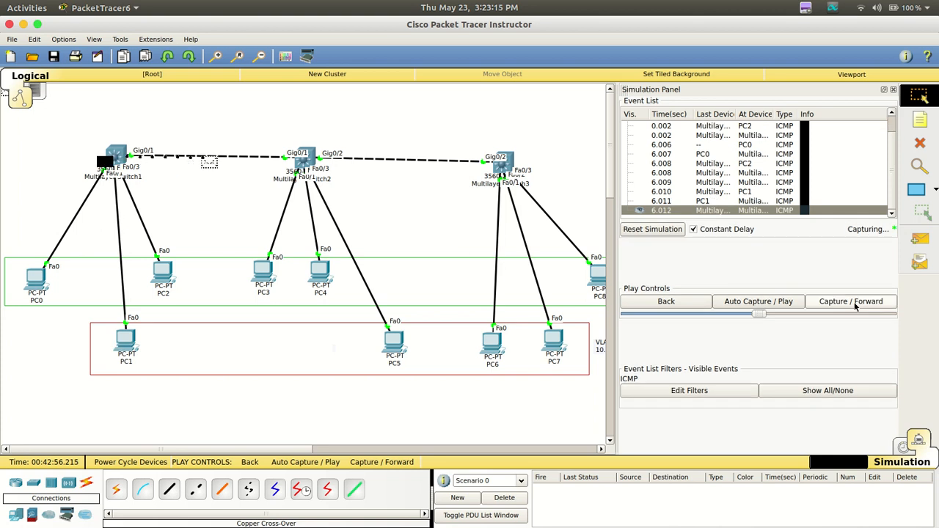
click(855, 309)
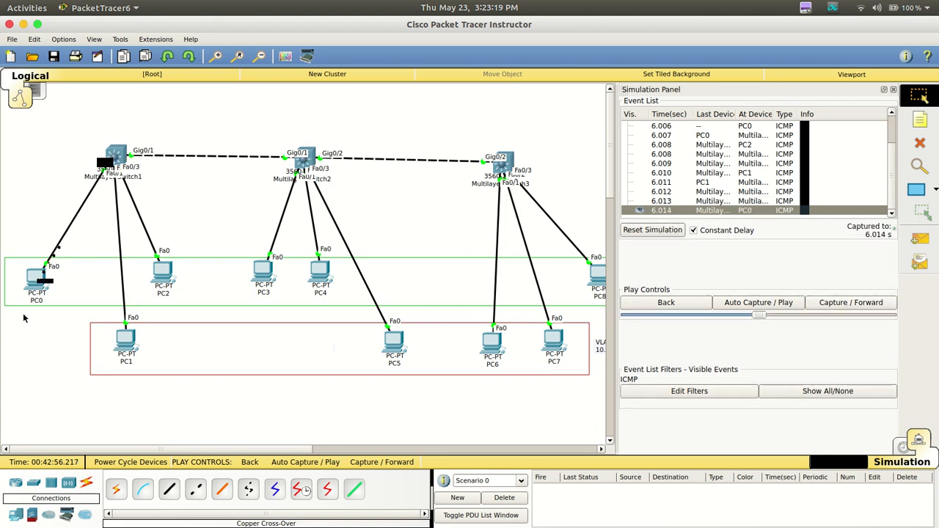
click(33, 276)
click(52, 361)
Capture the next echo request from PC0 to PC1 and its reply back event by event, and review PC0's ping output
click(822, 304)
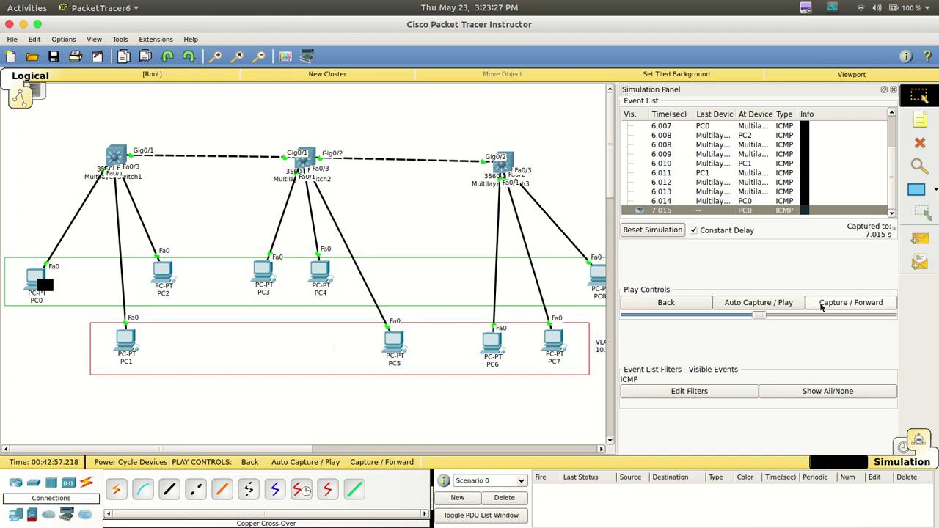
click(822, 304)
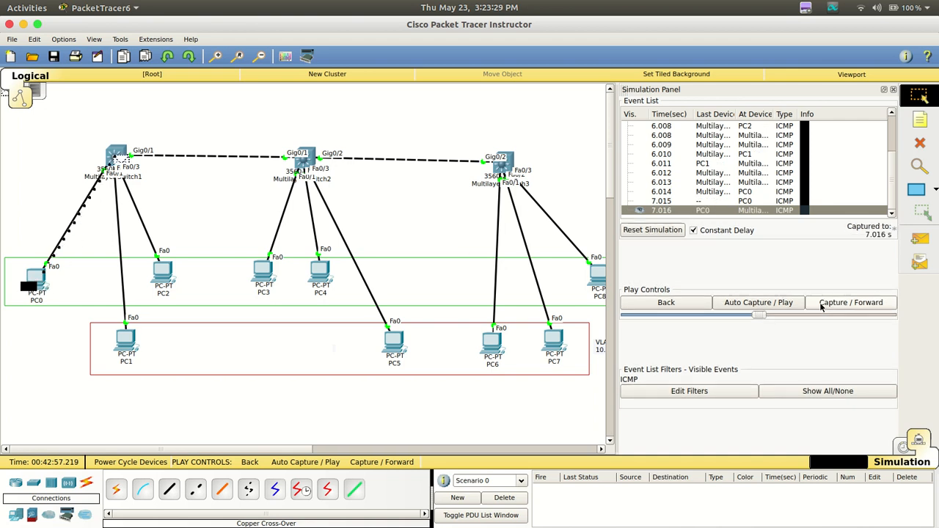
click(822, 304)
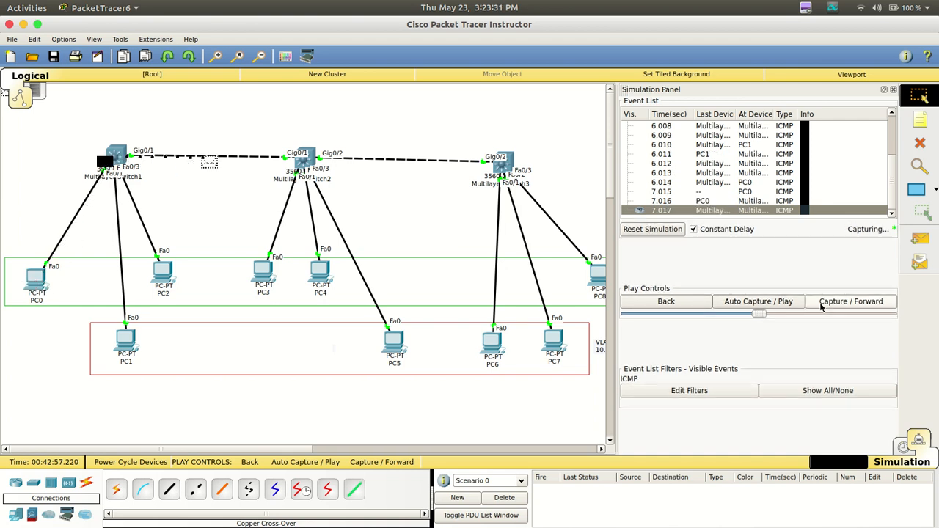
click(822, 304)
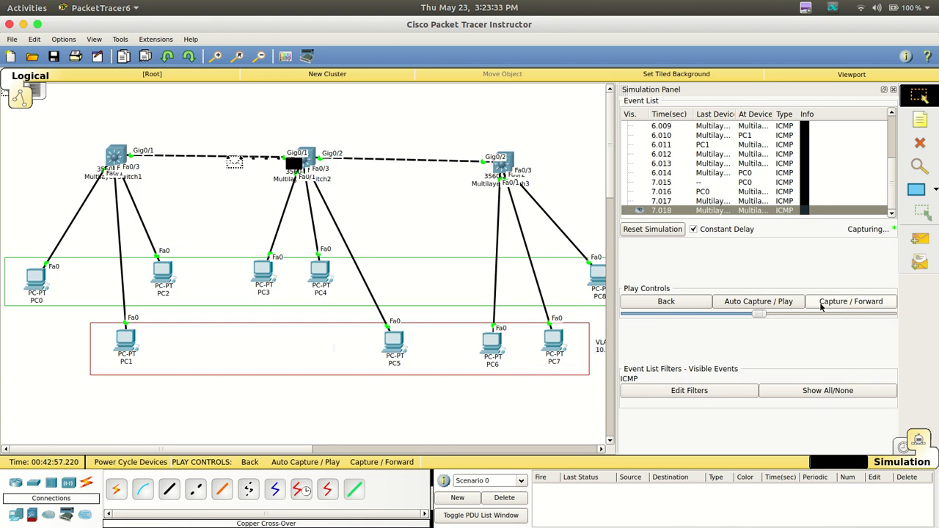
click(822, 304)
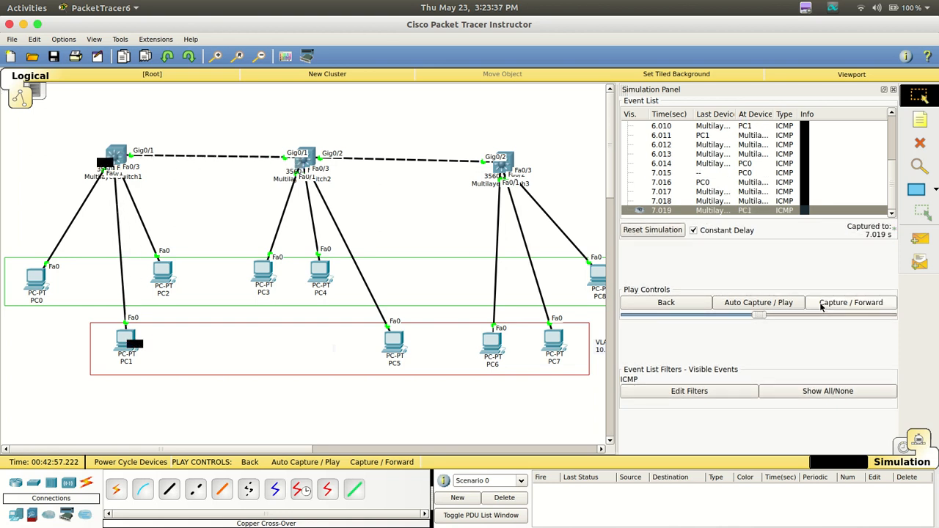
click(822, 304)
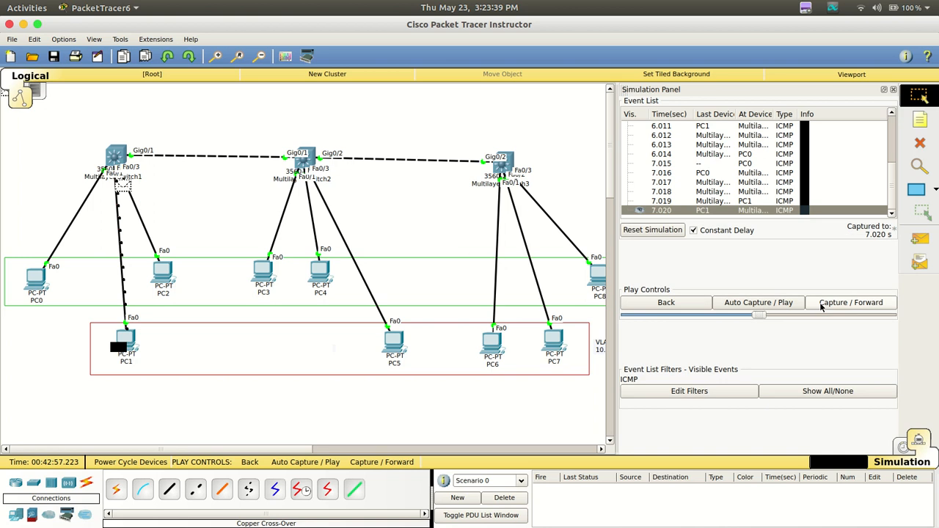
click(822, 304)
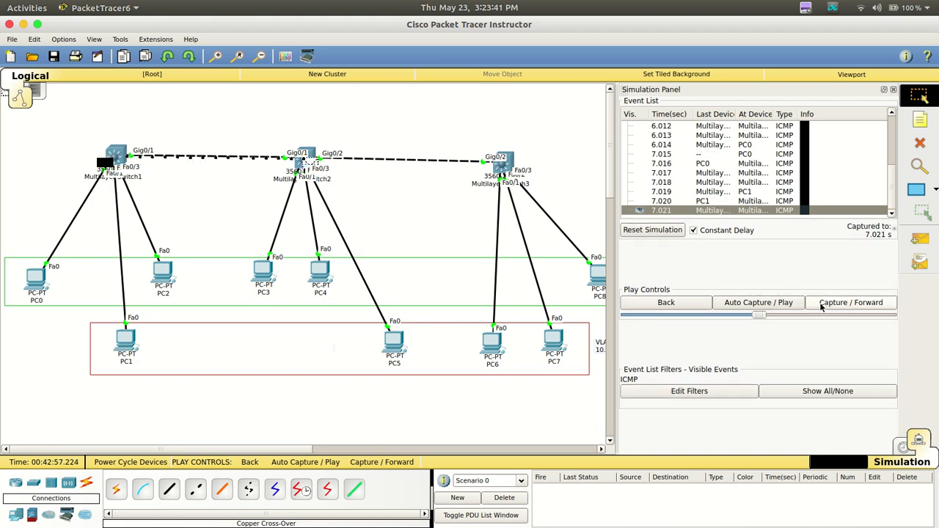
click(822, 303)
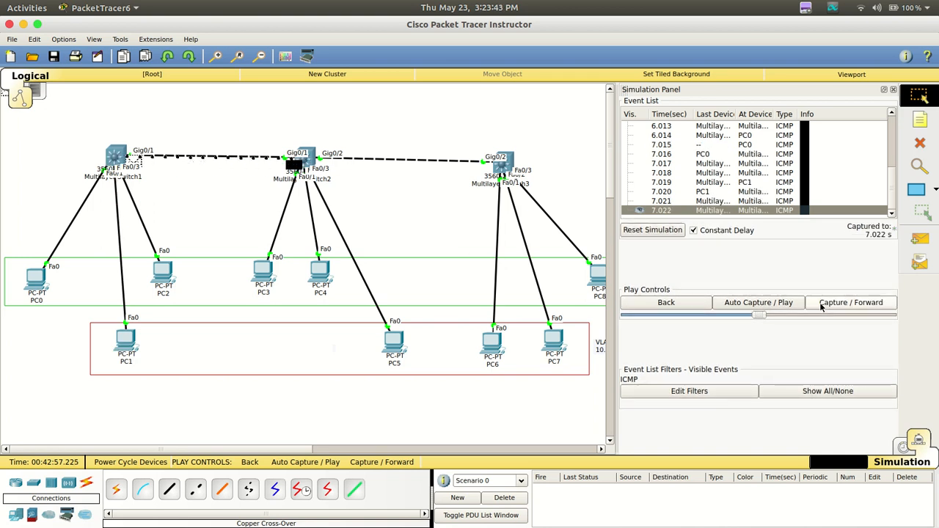
click(822, 304)
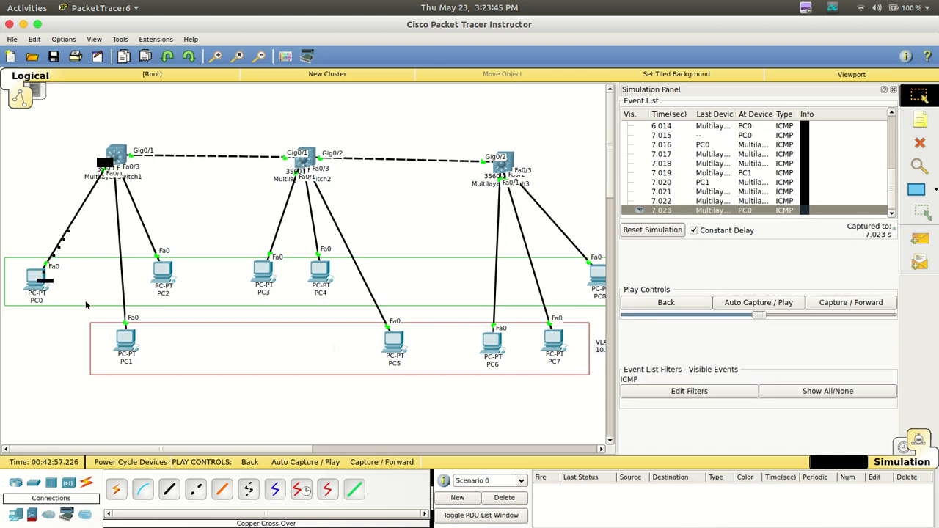
click(33, 274)
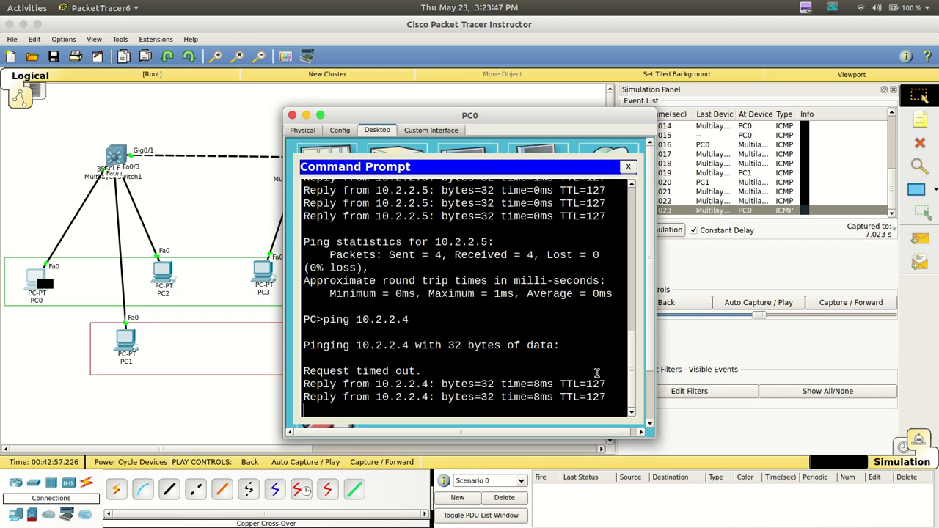
click(42, 359)
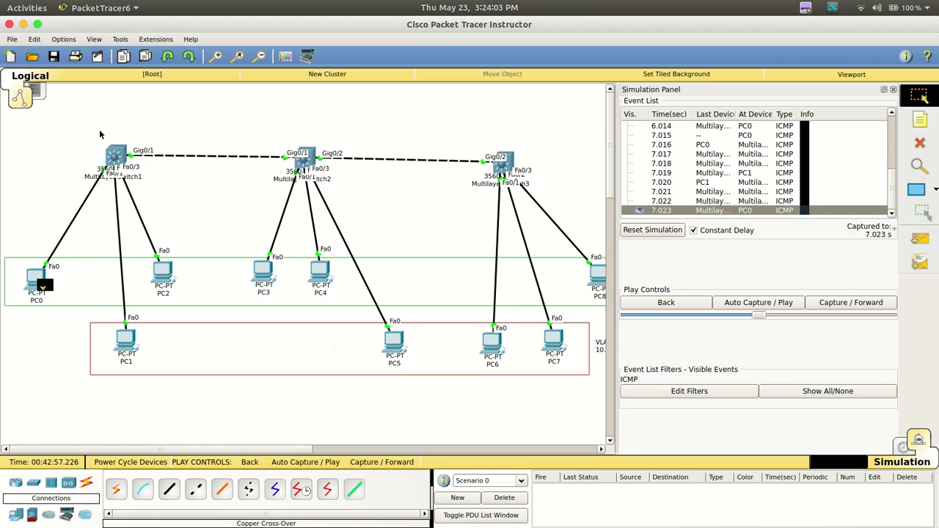
Select Multilayer Switch1 and view the Misc protocols available in the simulation event filters
drag(98, 122, 151, 183)
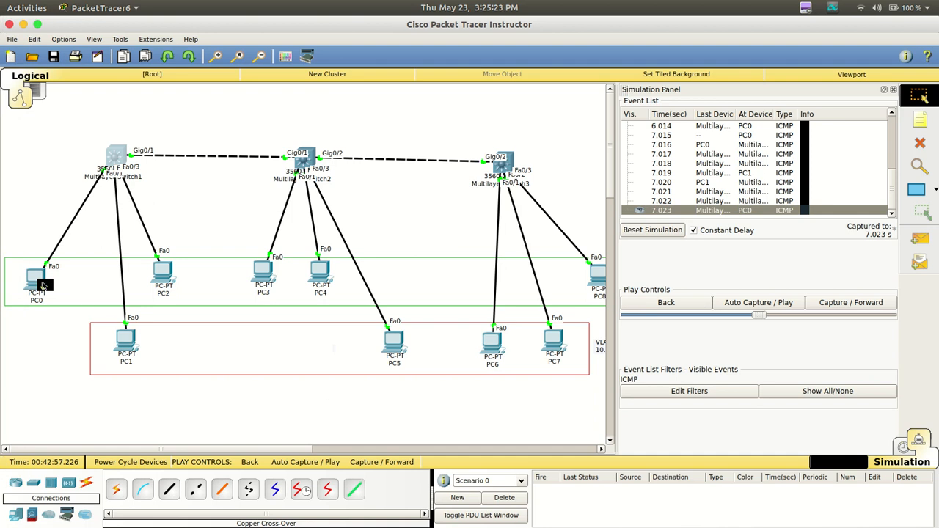
click(693, 389)
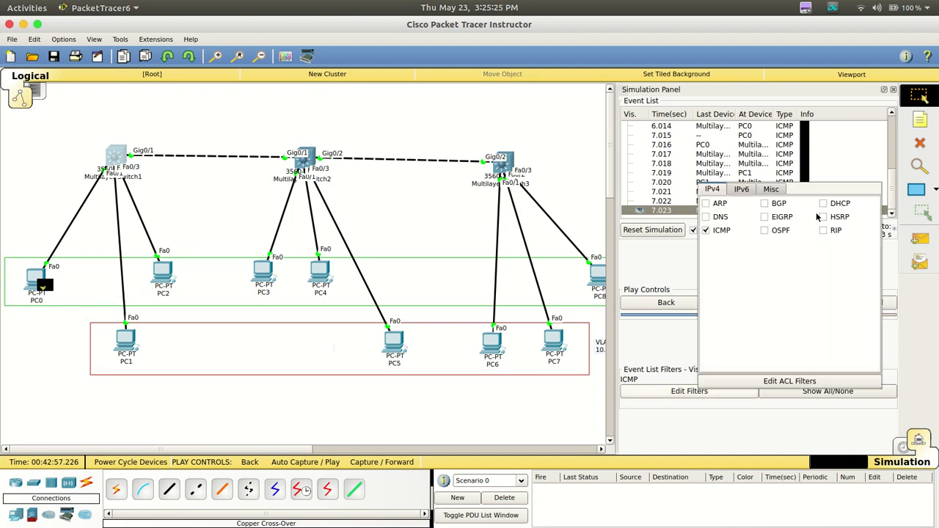
click(779, 192)
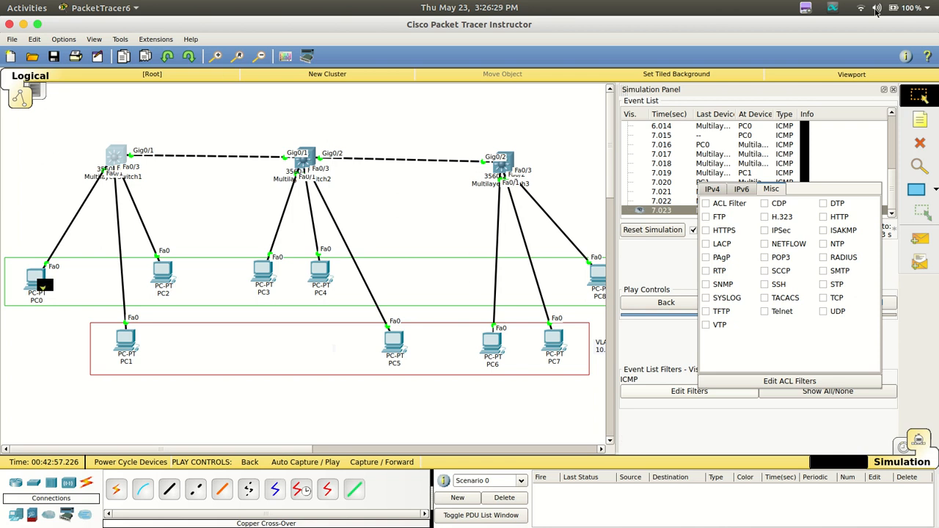
click(805, 8)
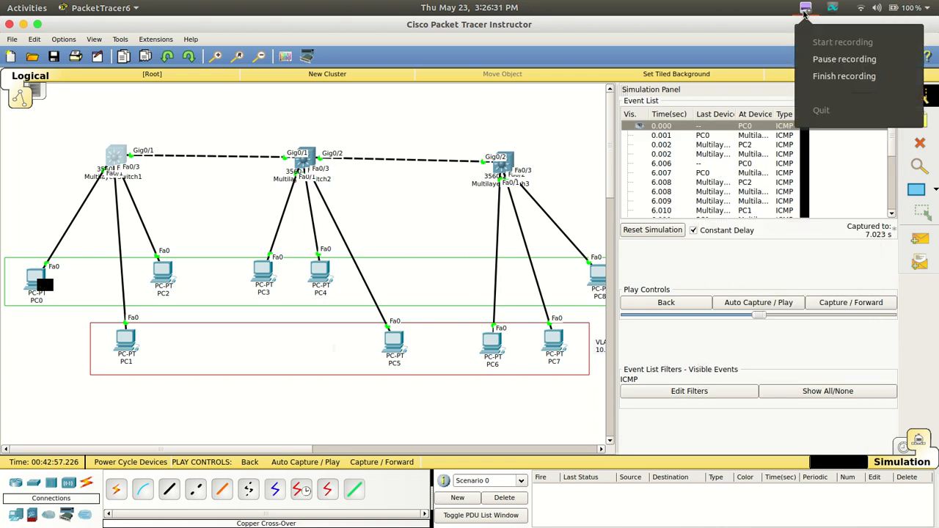